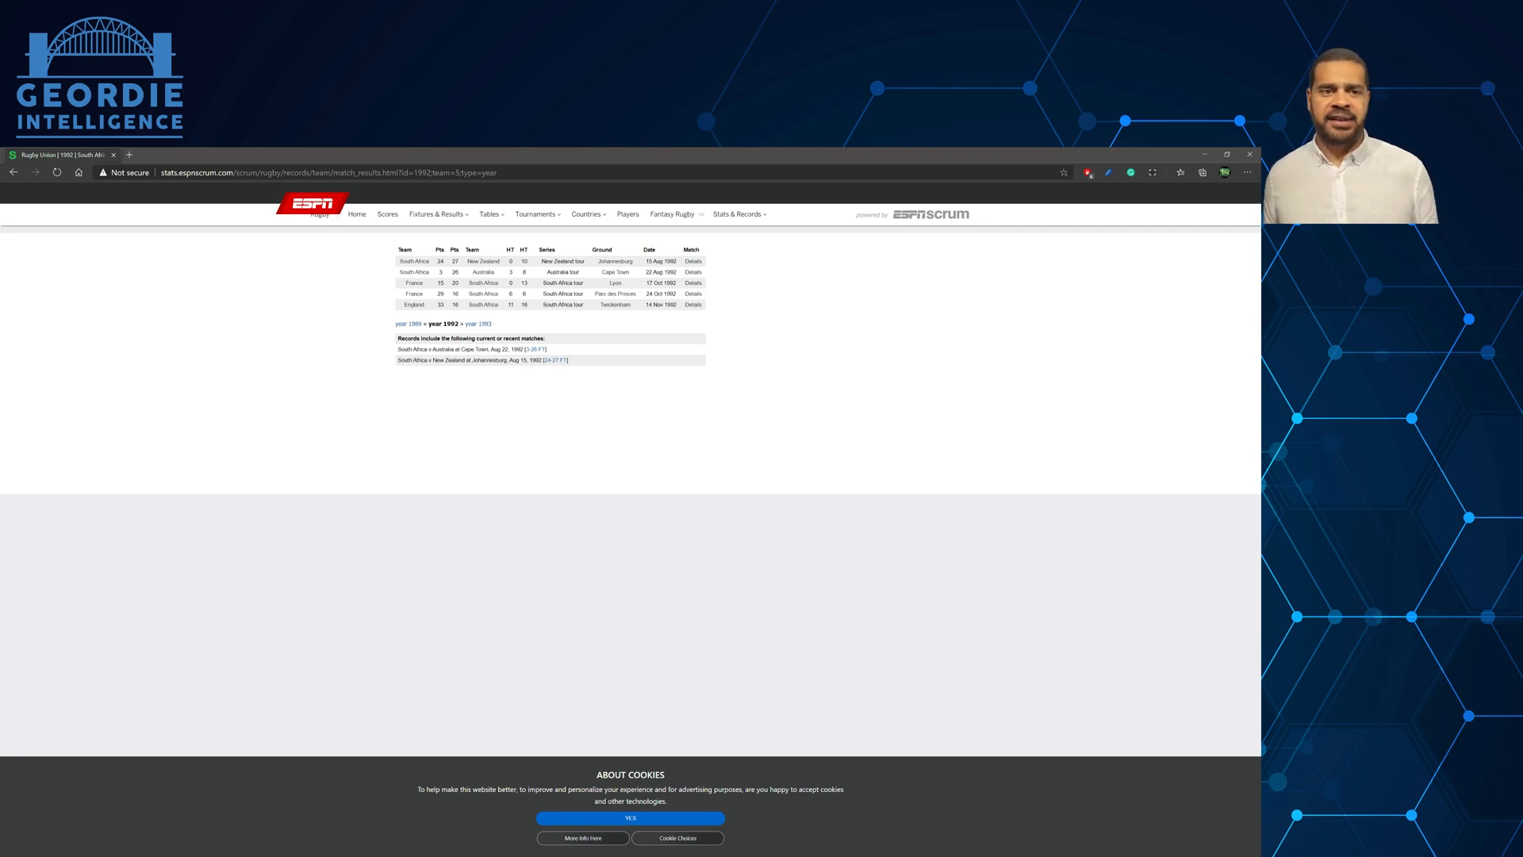
Copy the address of the 1992 South Africa match results page and switch to Power BI Desktop.
key(ctrl+l)
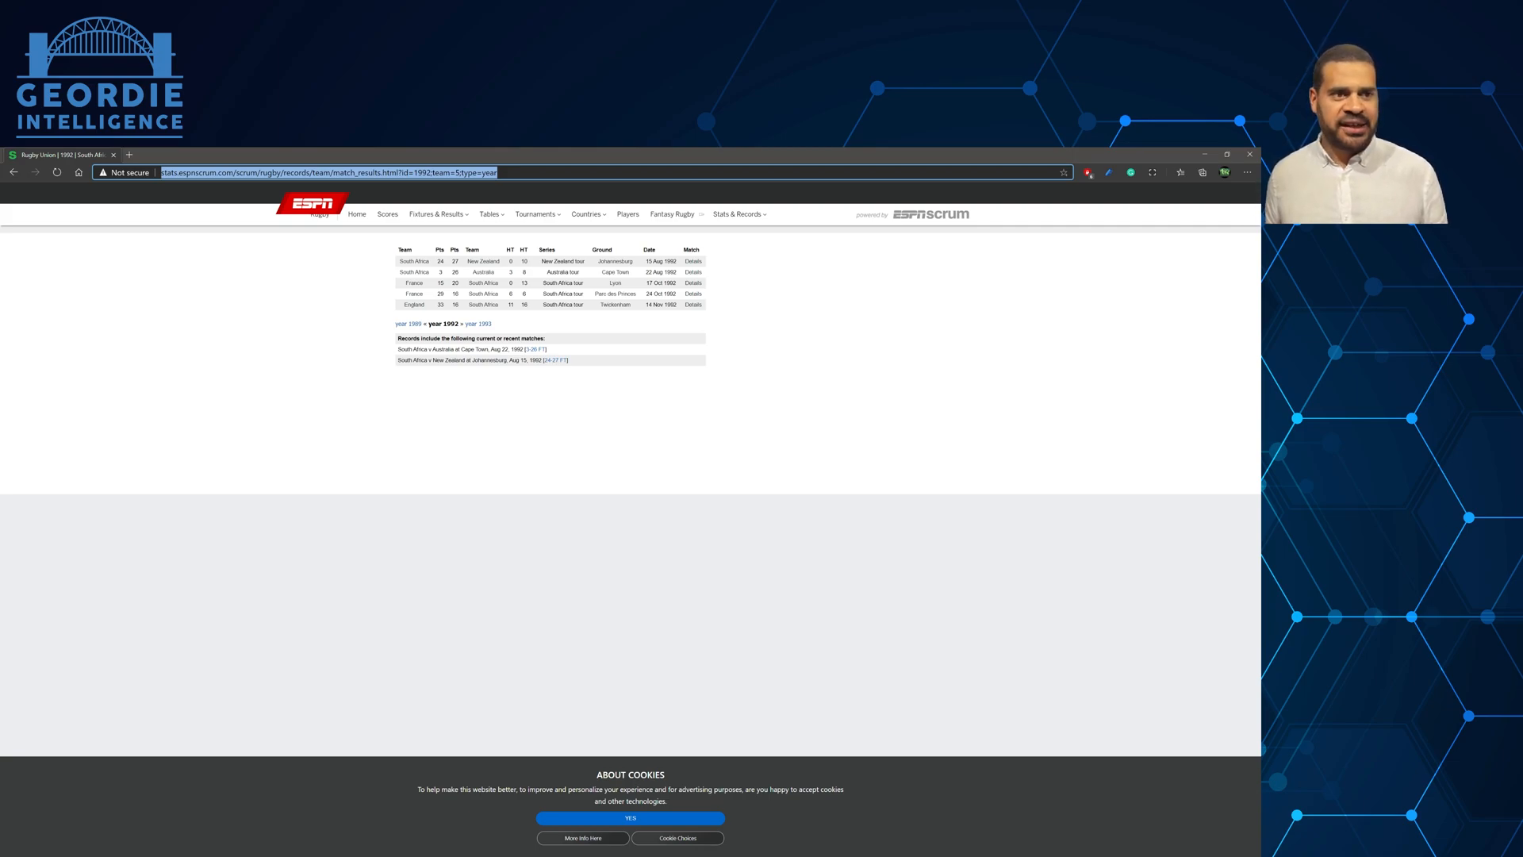
mouse_move(492, 215)
key(alt+Tab)
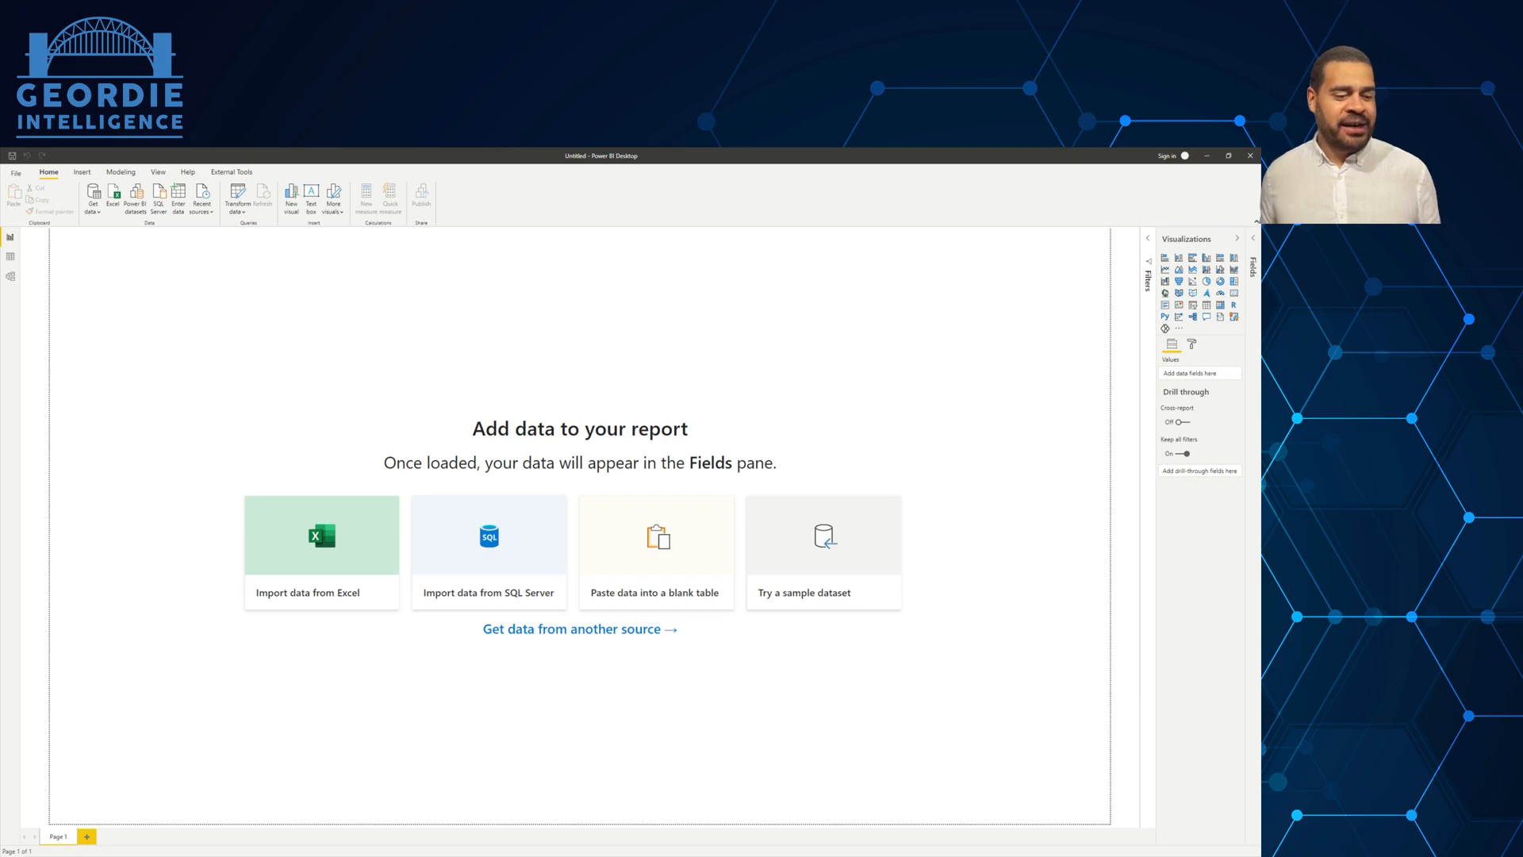
click(93, 208)
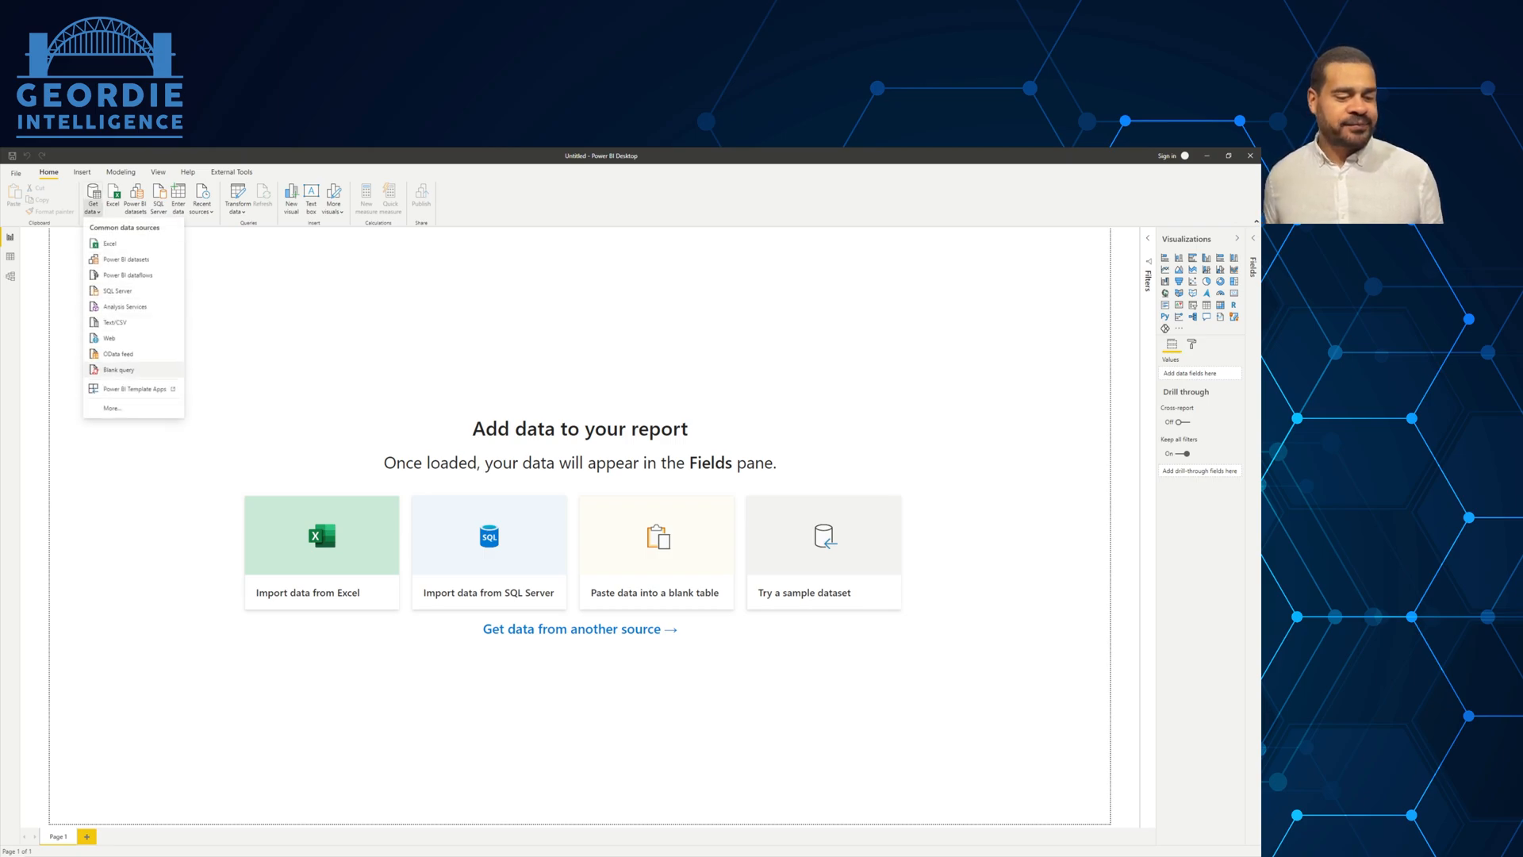
click(125, 339)
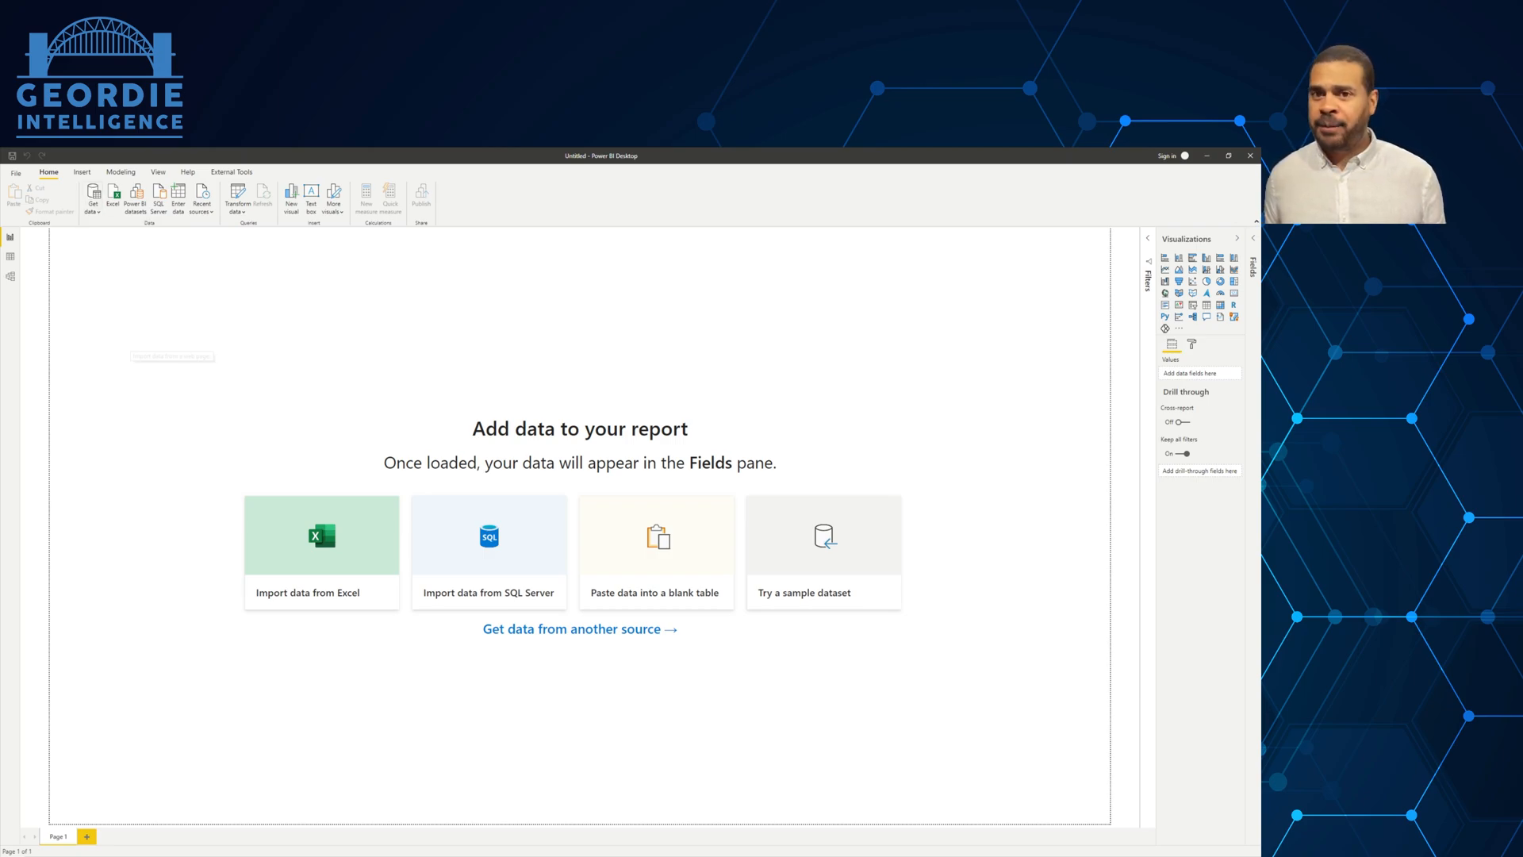
text(/scrum/rugby/records/team/match_results.html?id=1992;team=5;type=year)
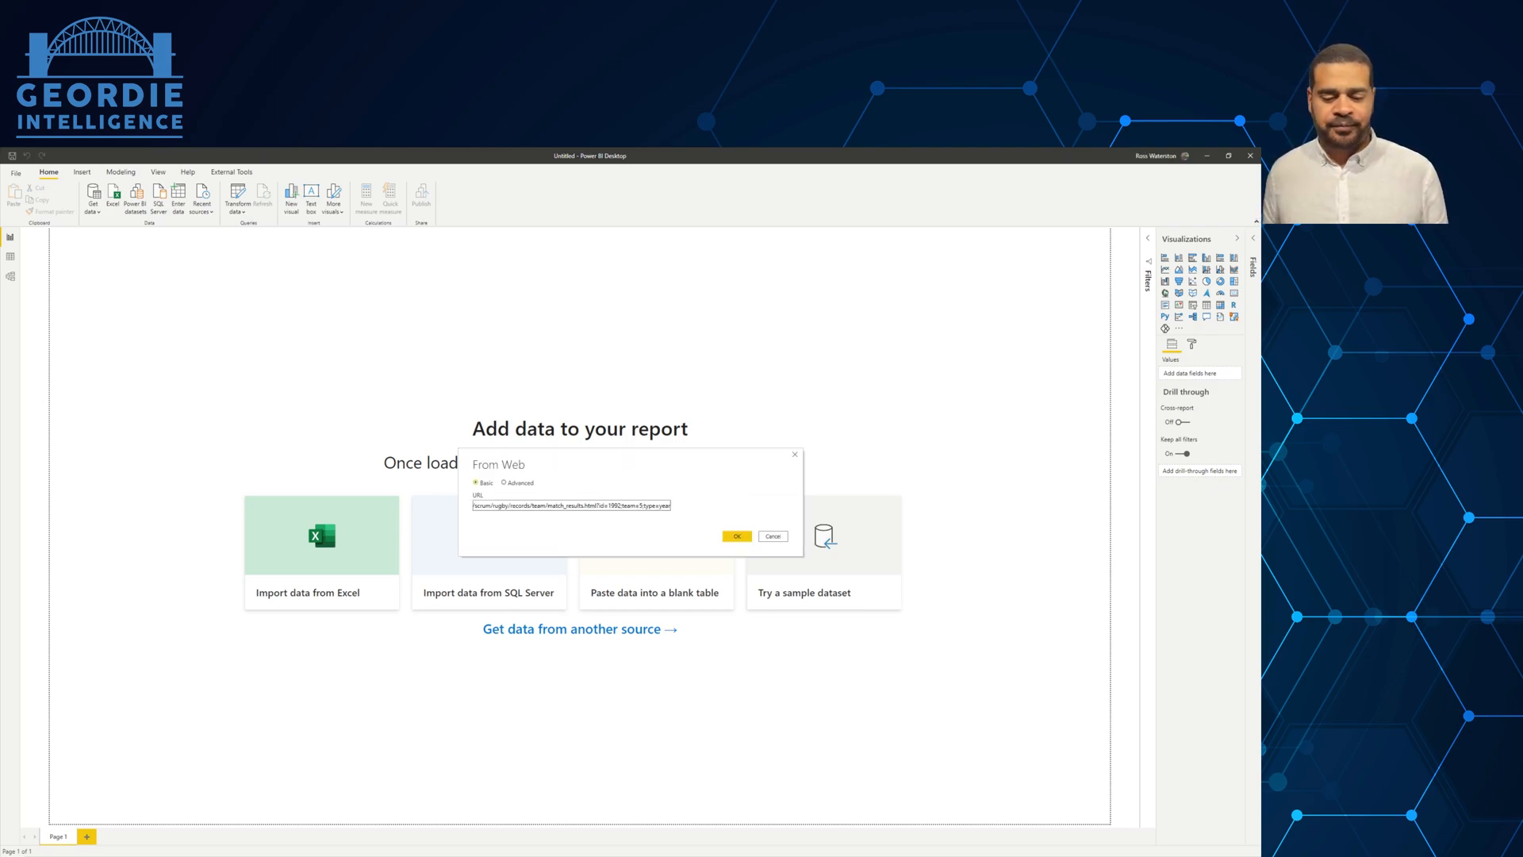
click(746, 536)
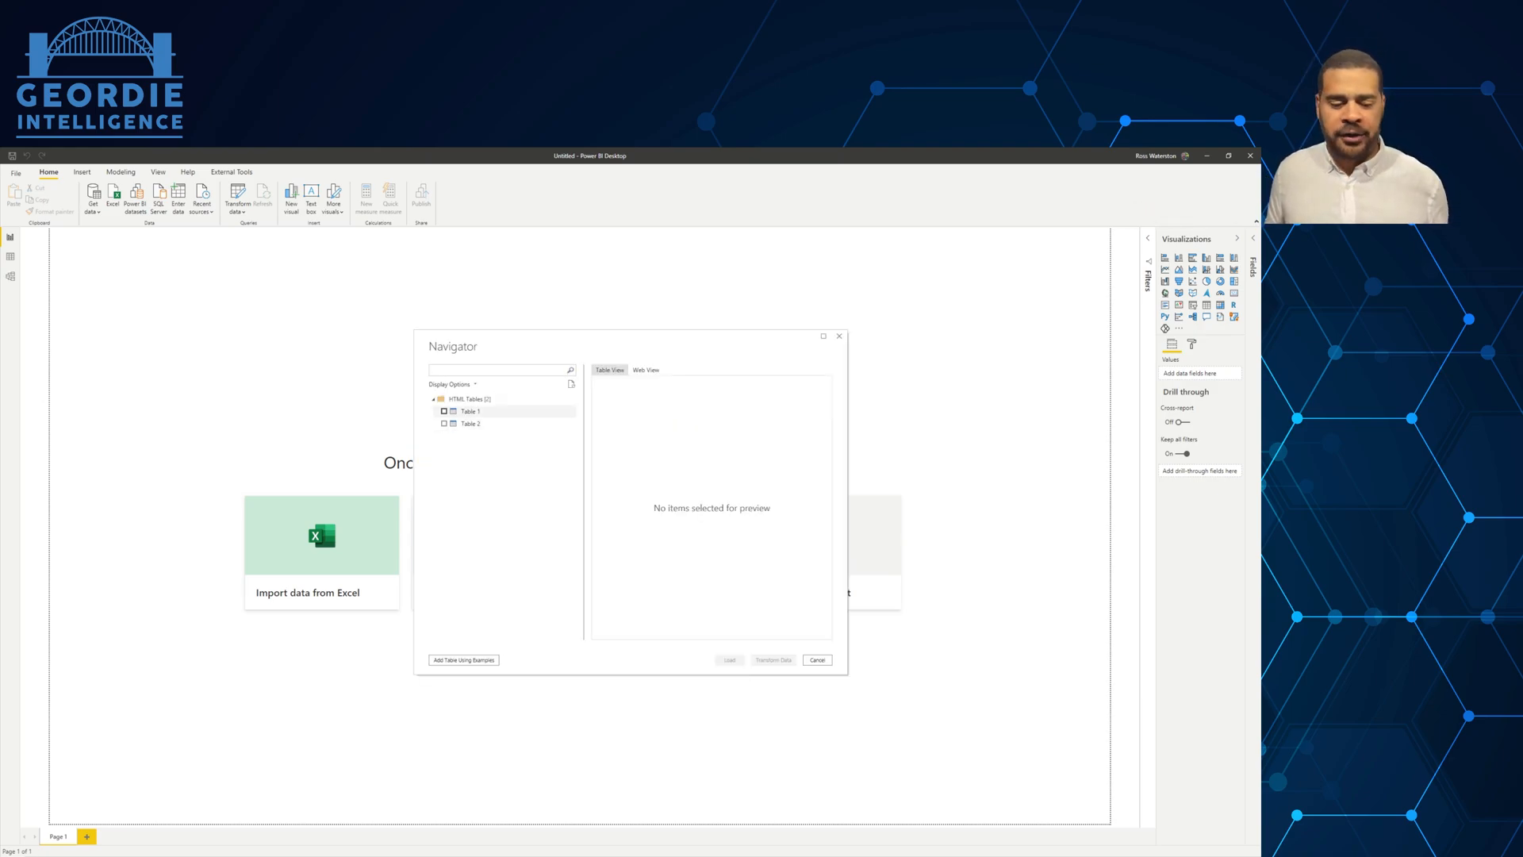
click(471, 412)
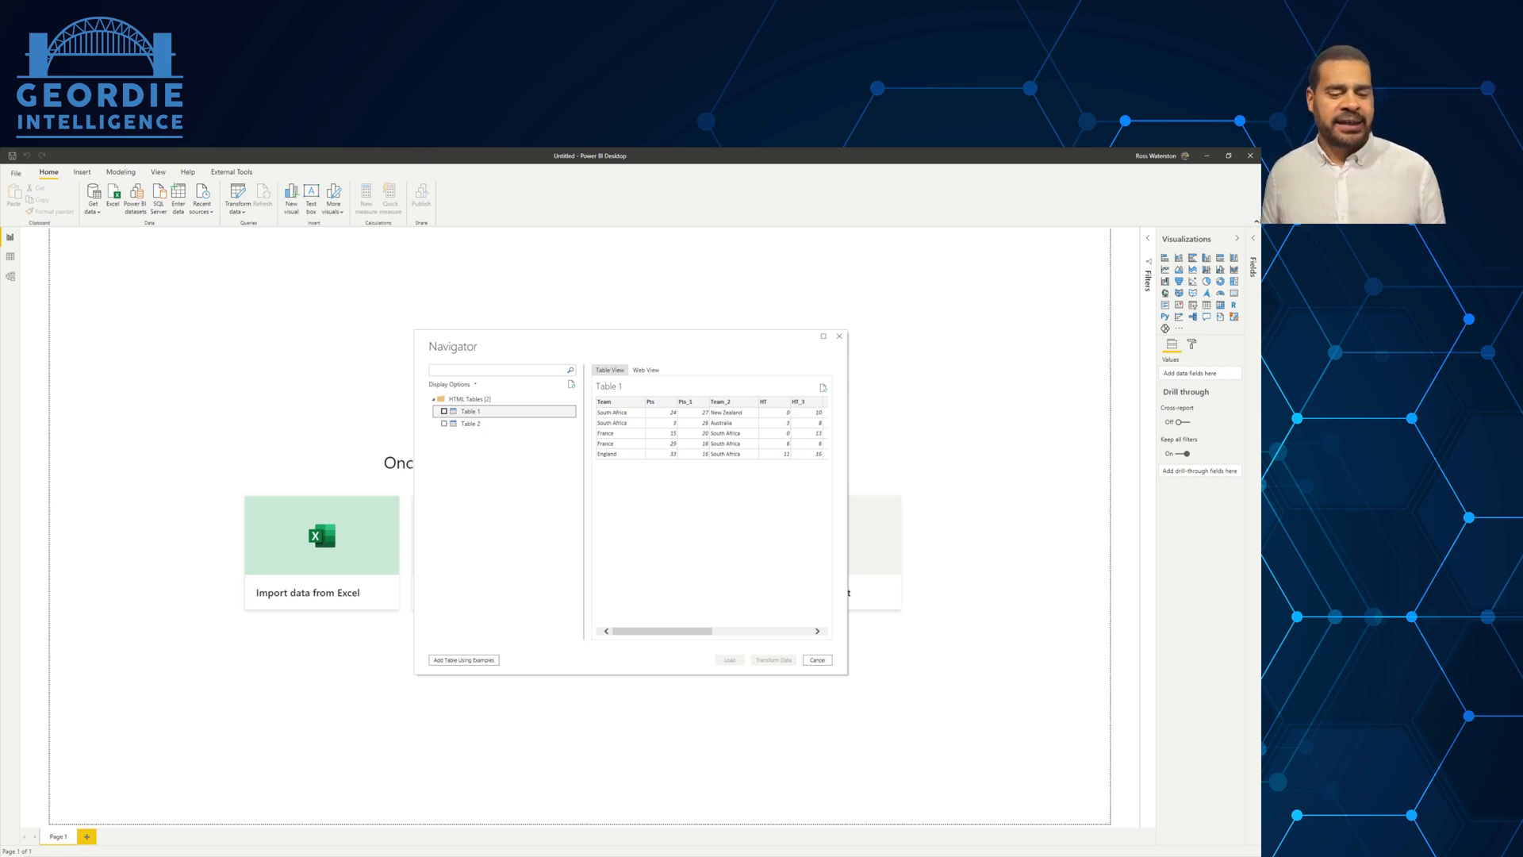
click(444, 410)
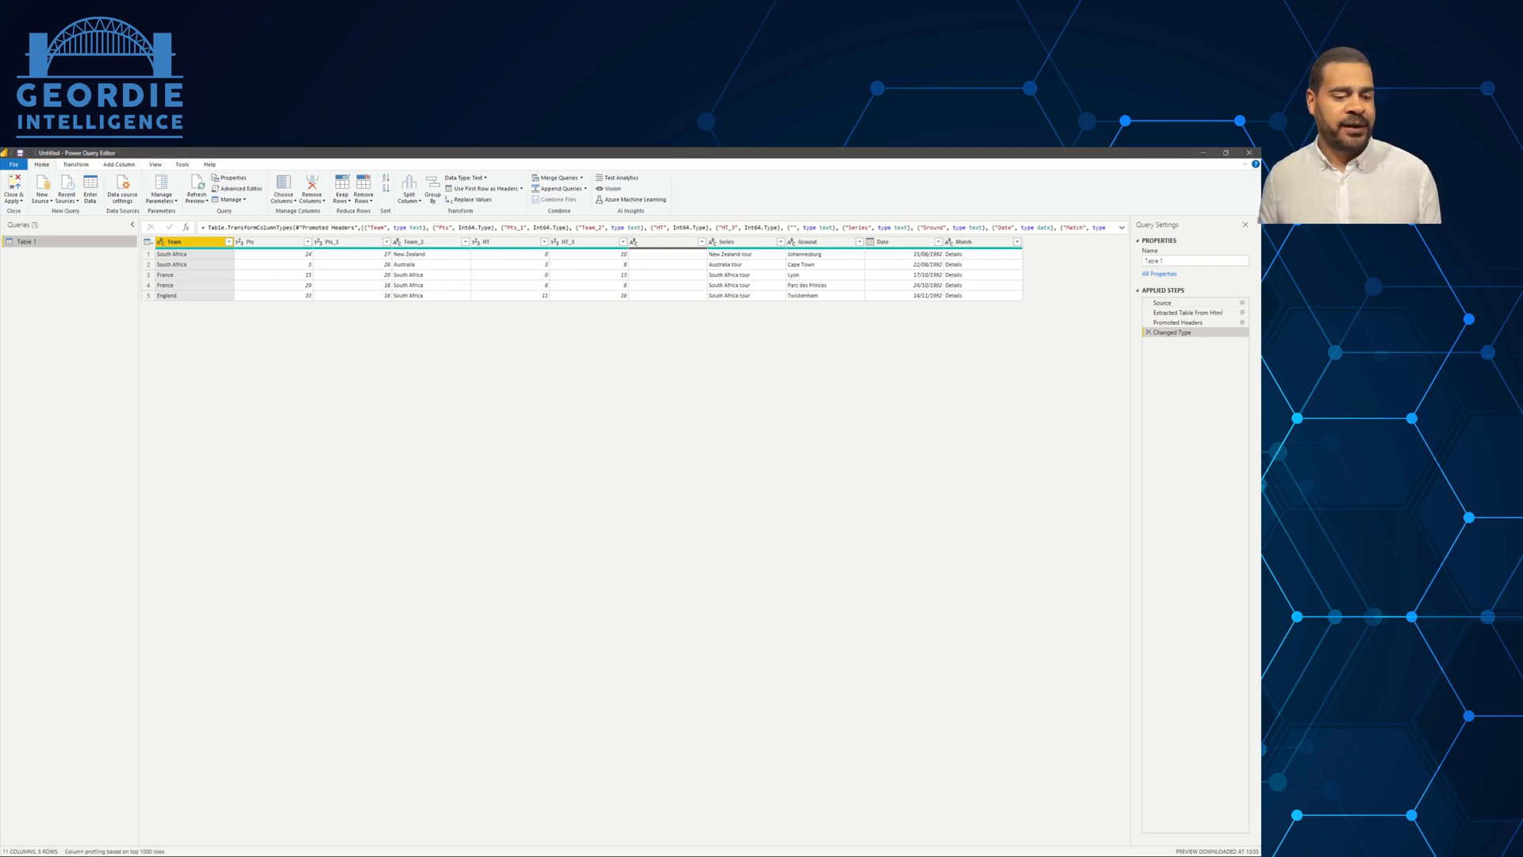
Examine the source web address in Table 1's query code in the Advanced Editor, leaving the code unedited.
right_click(54, 242)
click(88, 409)
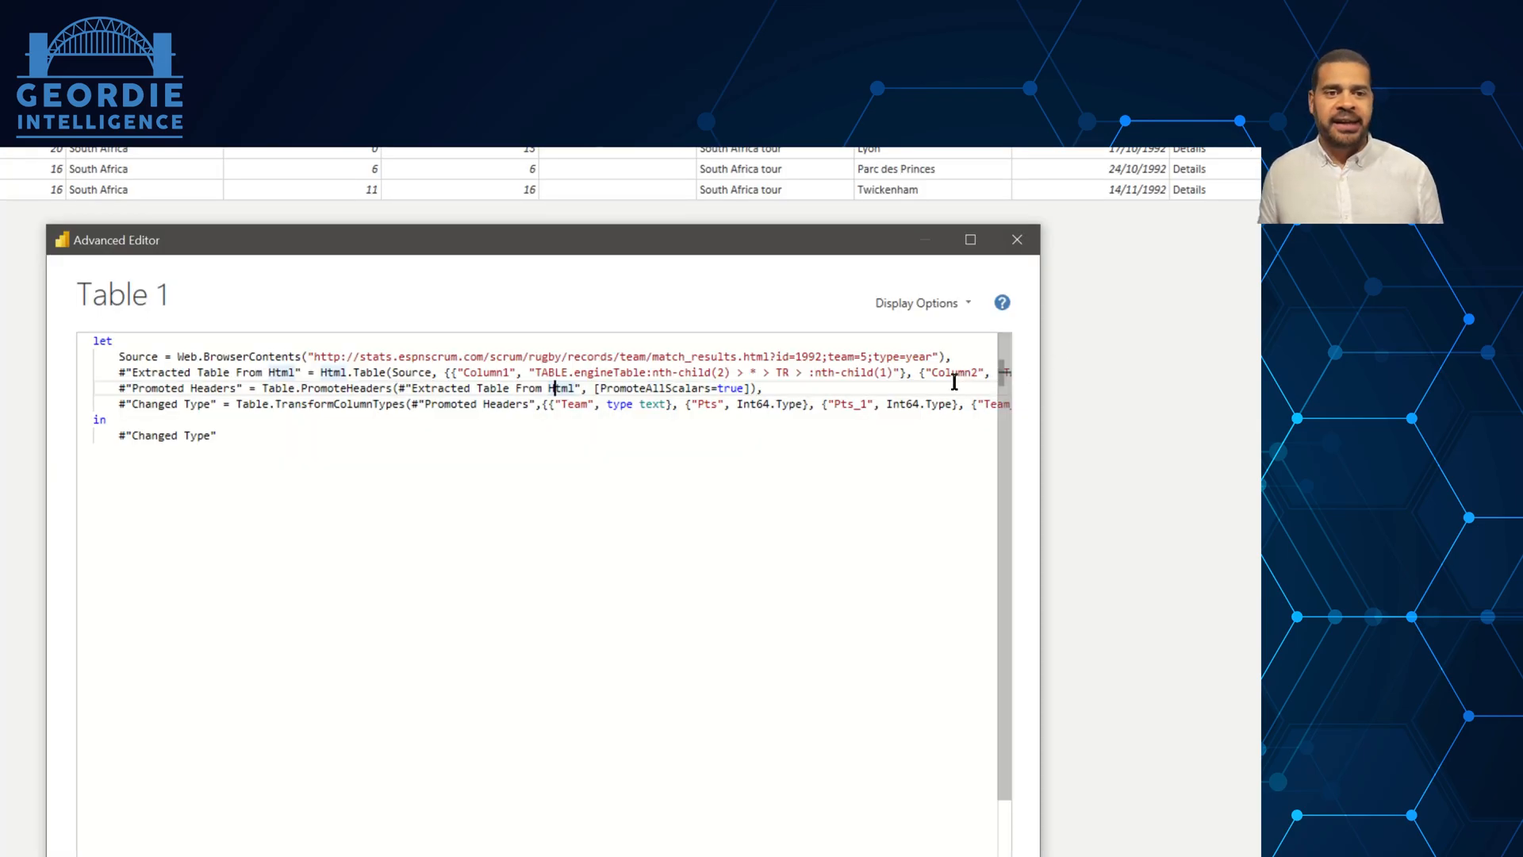
drag(955, 356, 315, 355)
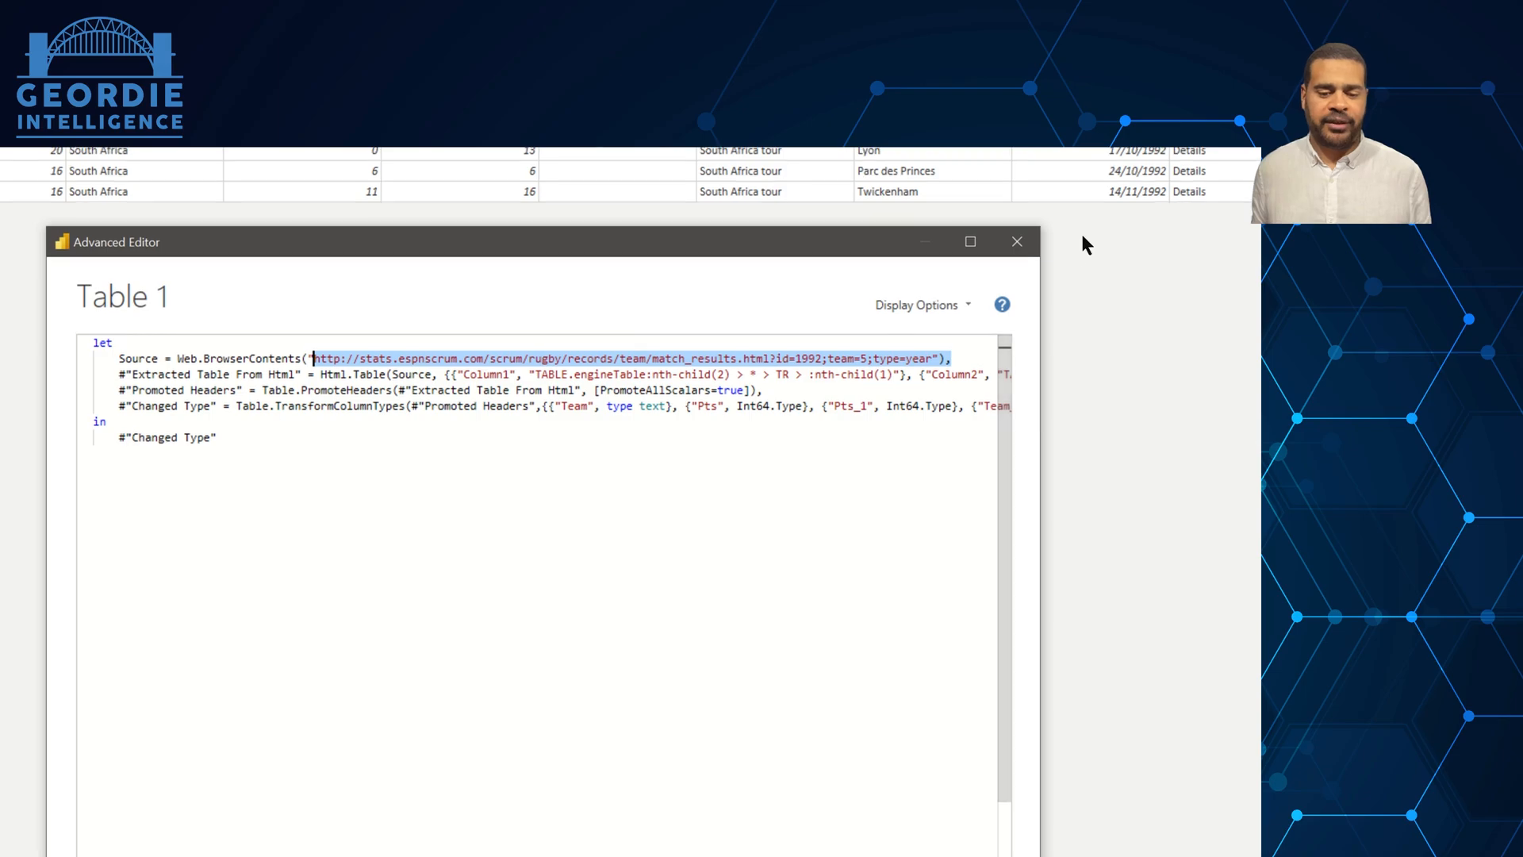
click(1023, 243)
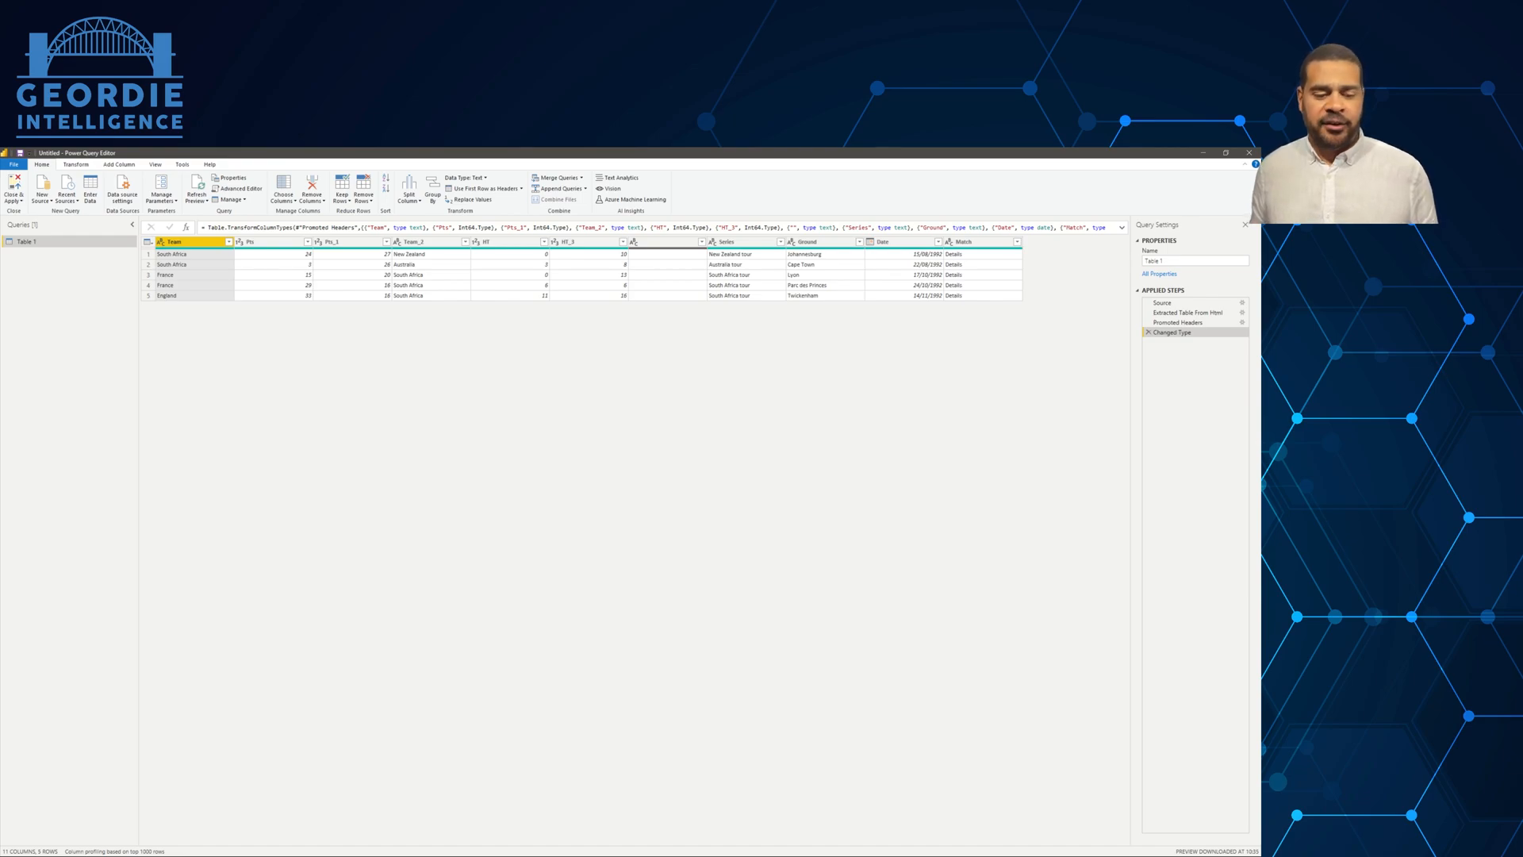
Create a required parameter named Year with type Text and current value 1993.
click(161, 196)
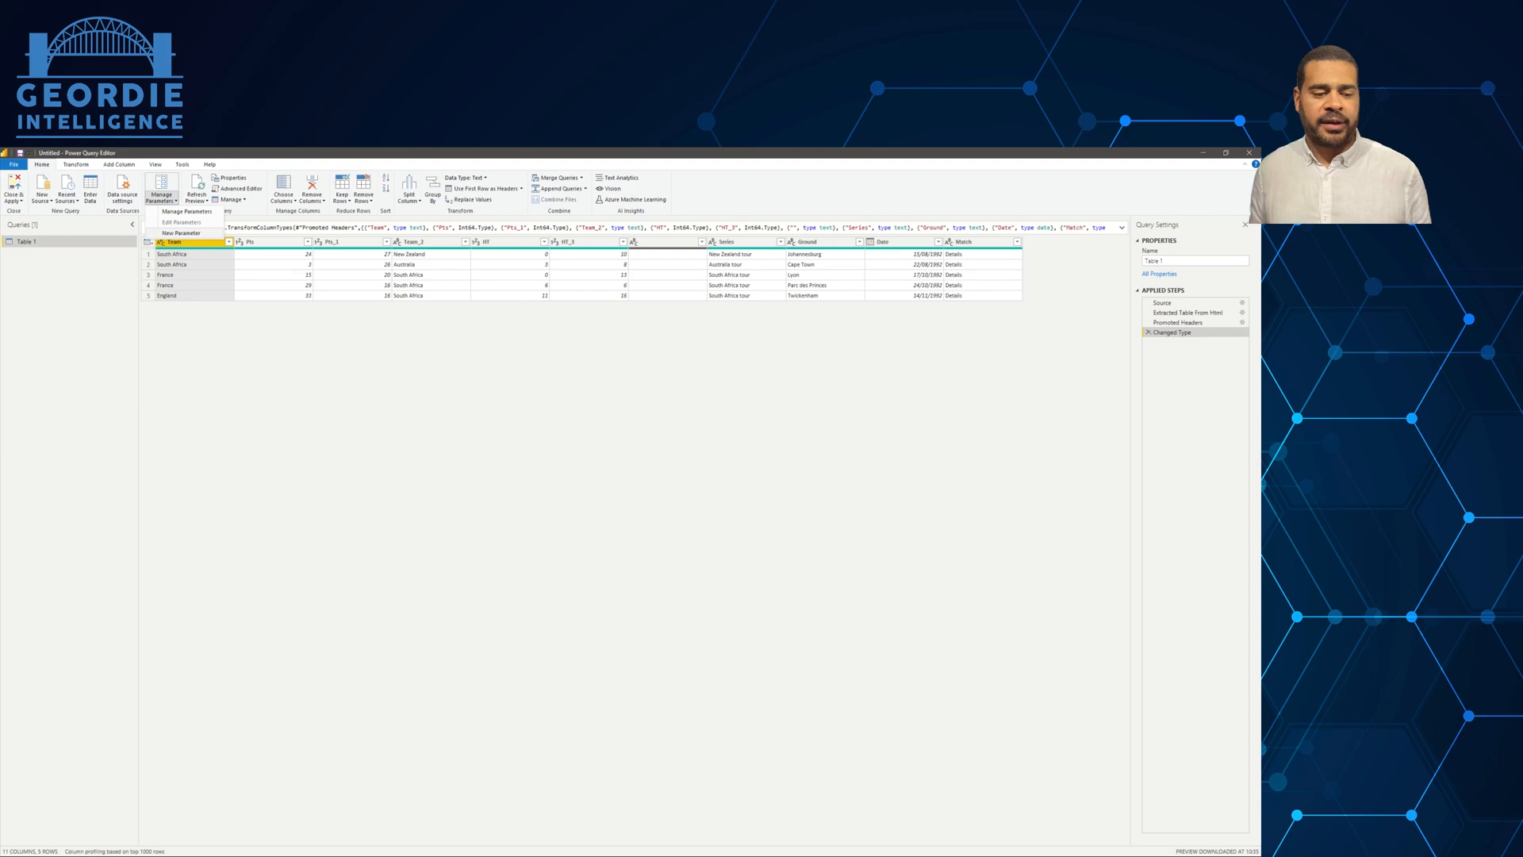
click(181, 233)
text(Year)
click(685, 515)
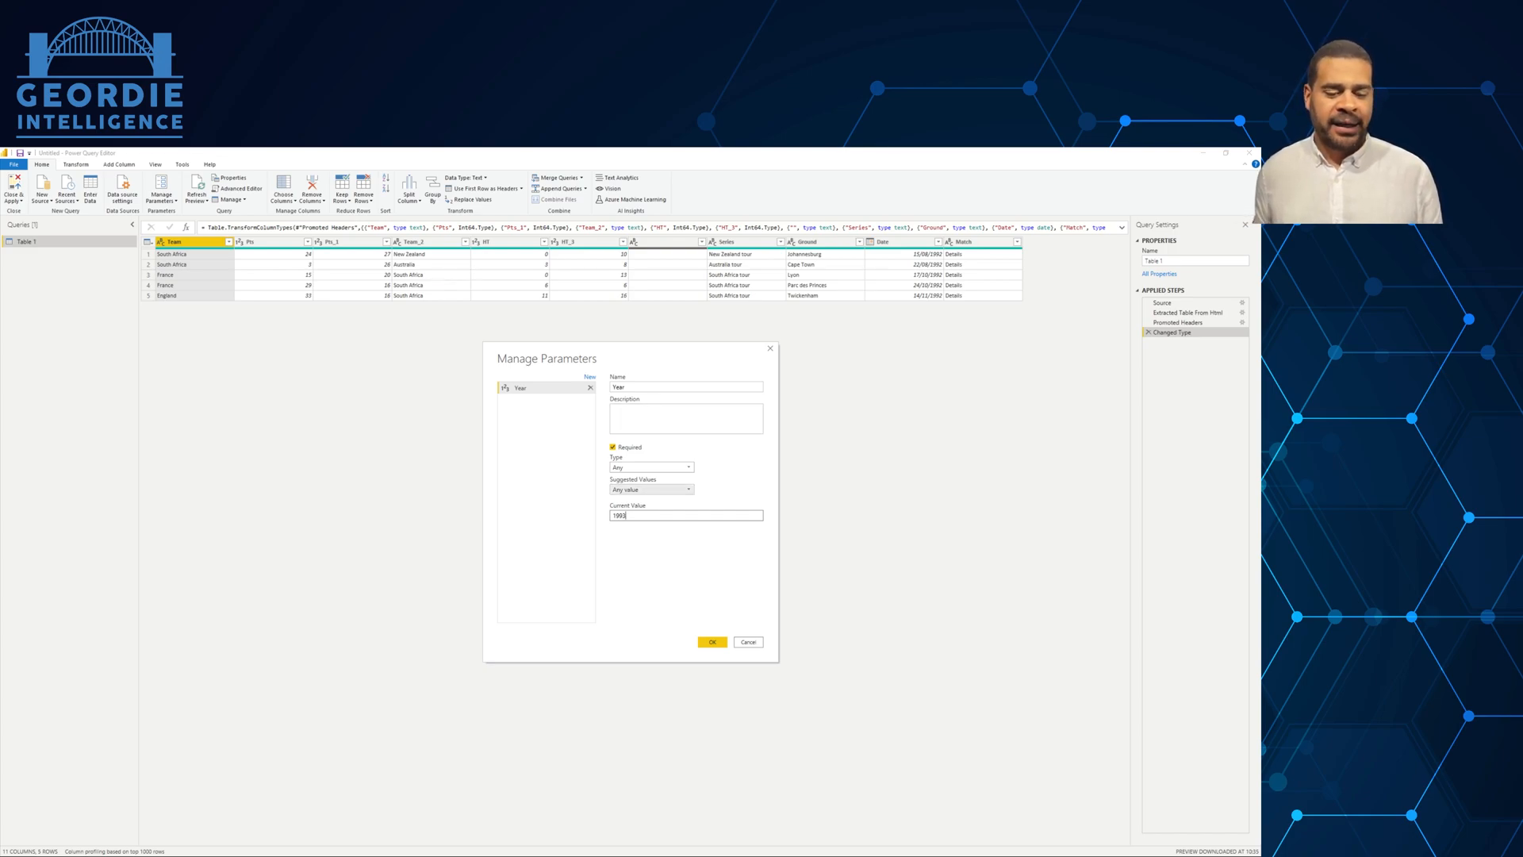
click(652, 490)
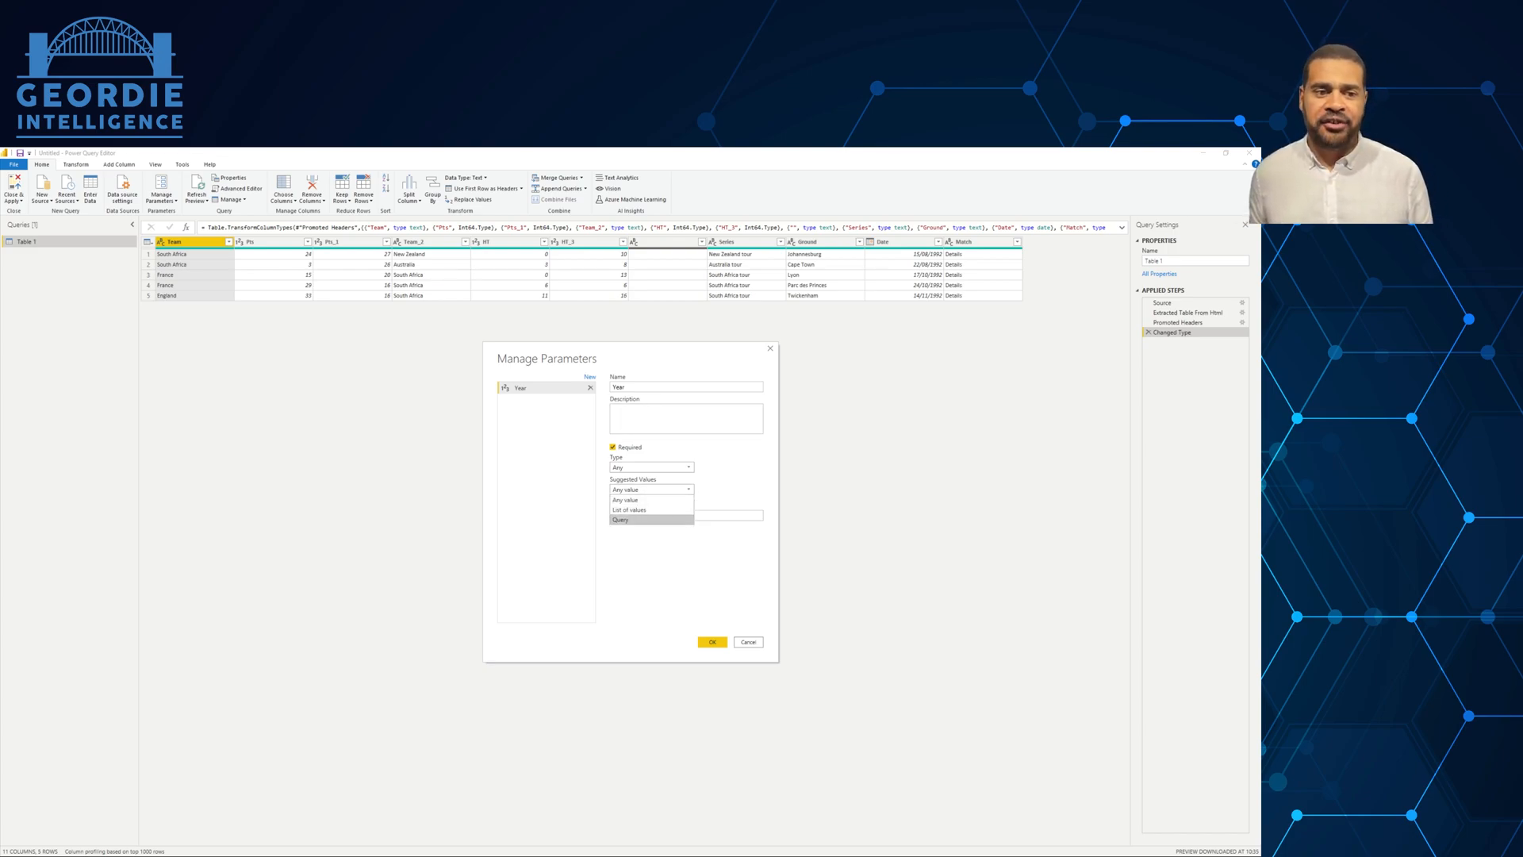
click(650, 467)
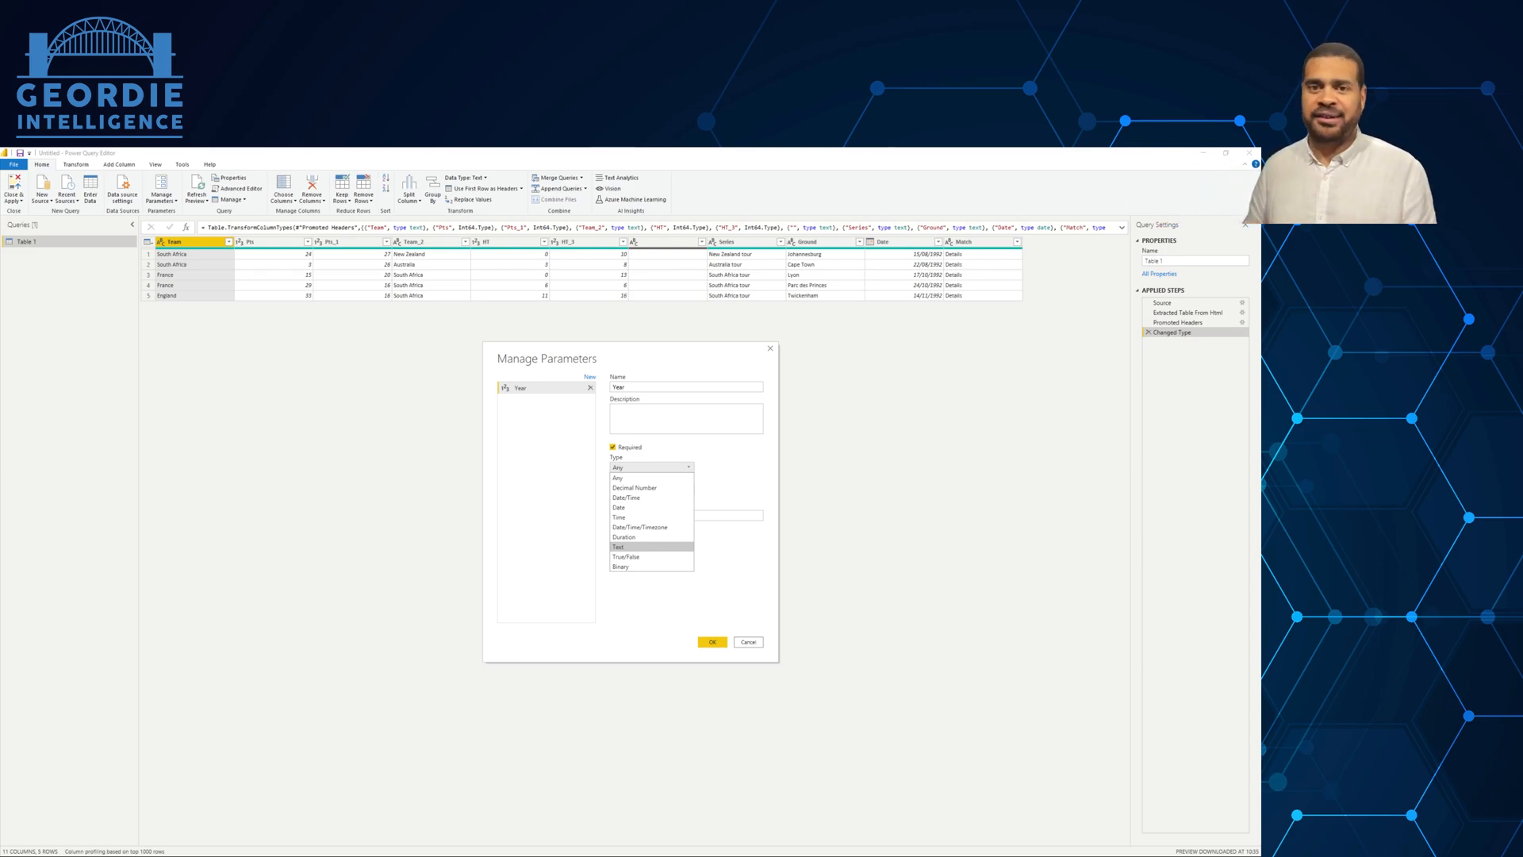
click(634, 546)
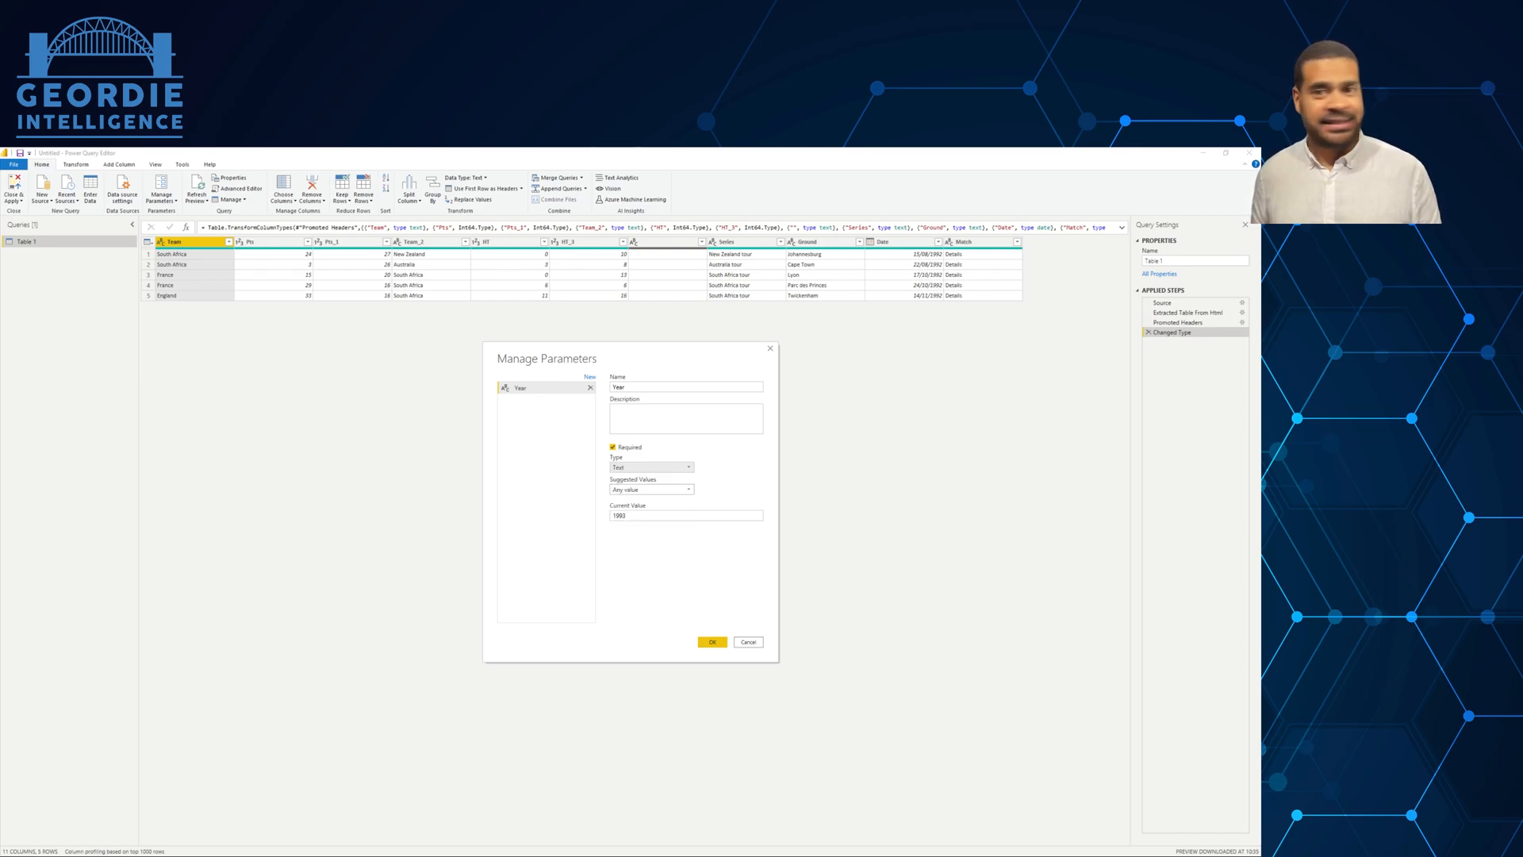
click(712, 642)
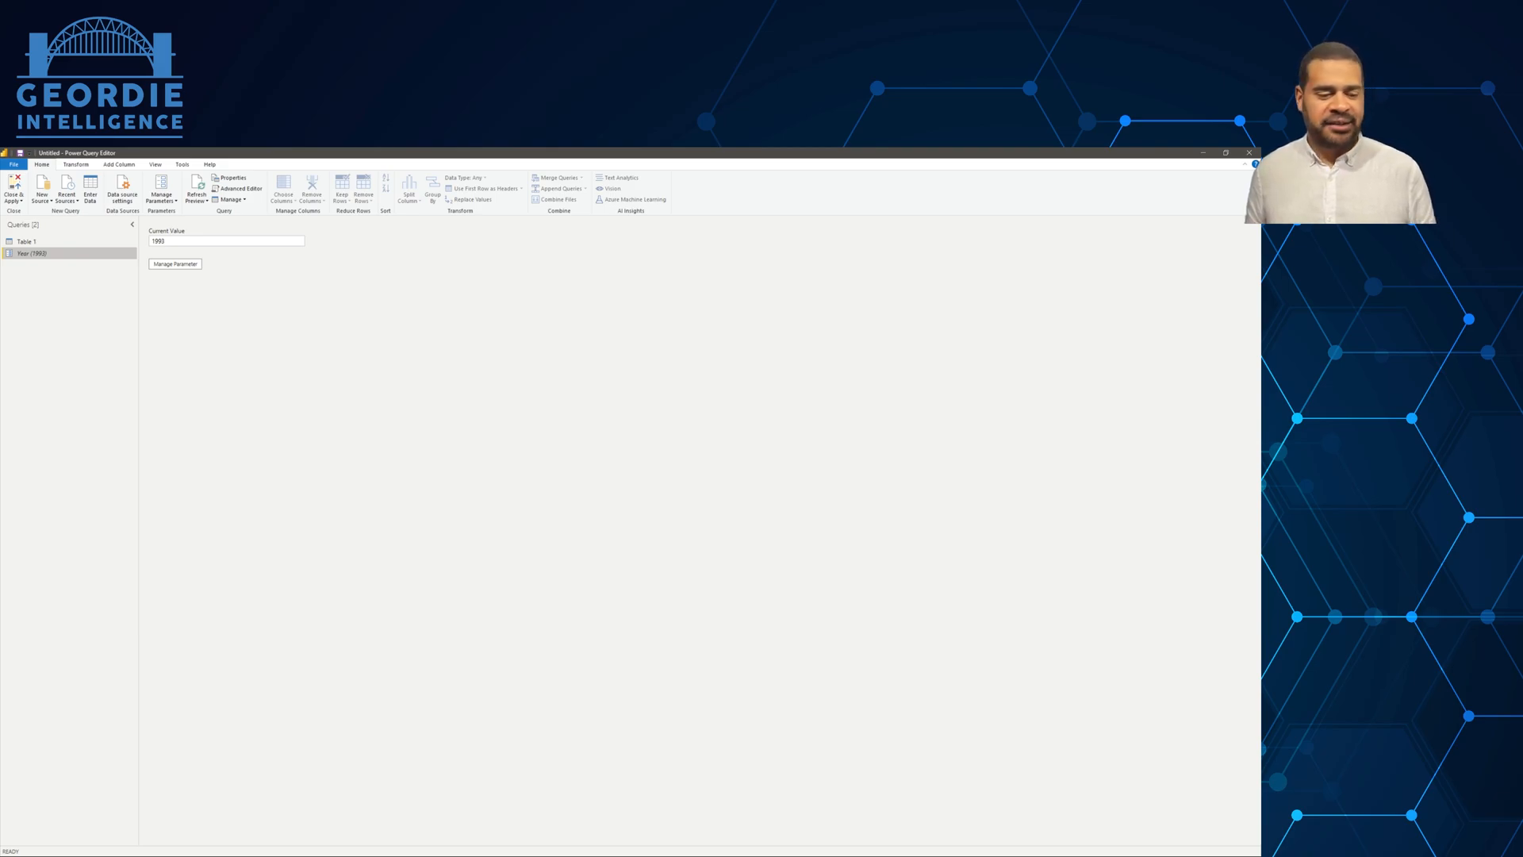
Replace the hard-coded 1992 in Table 1's Source step URL with the Year parameter, joined using "& Year &".
click(51, 242)
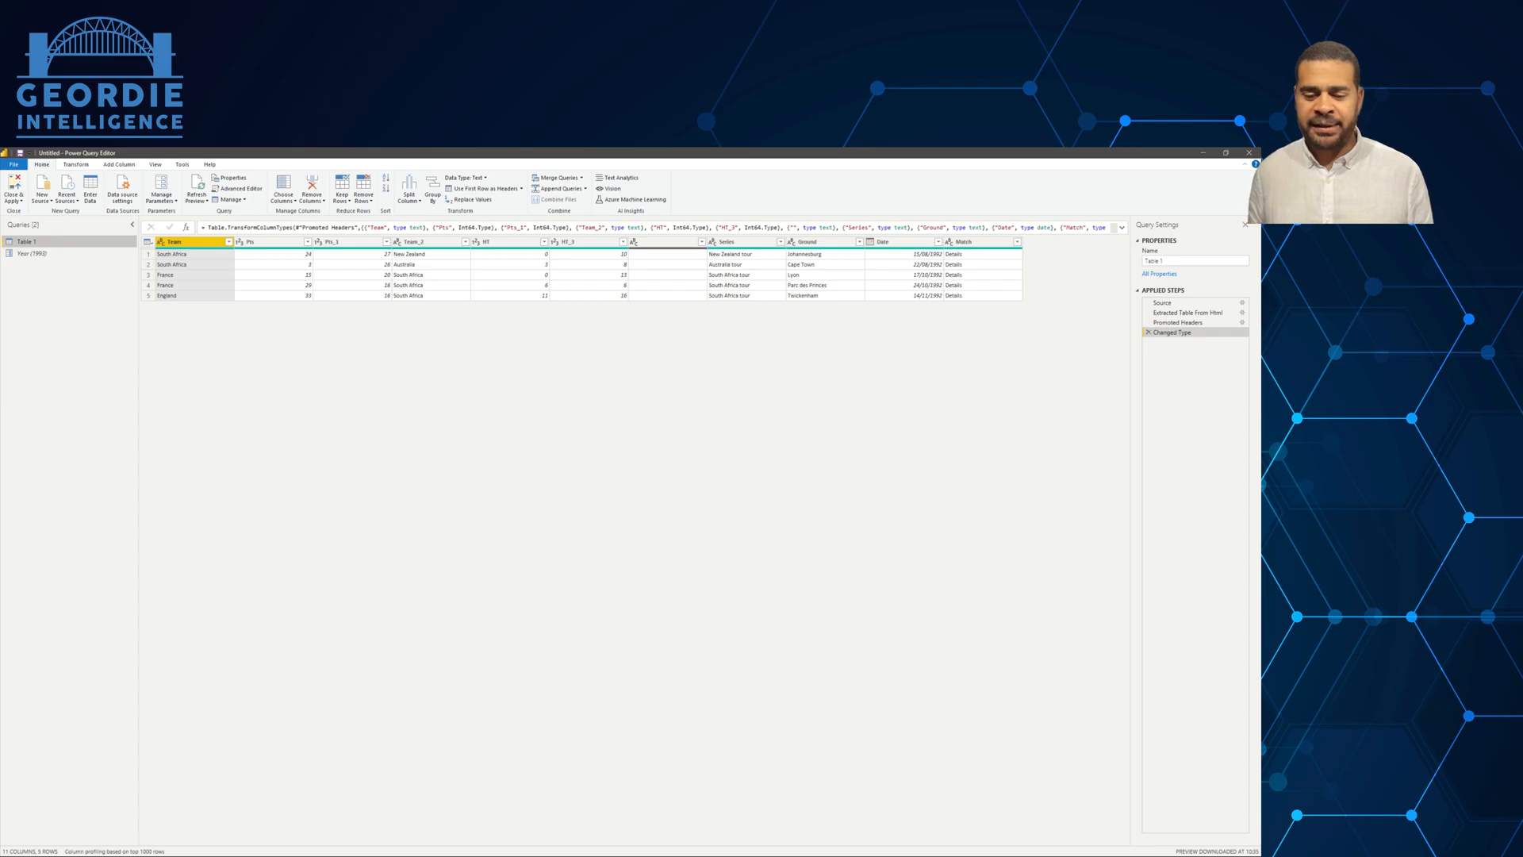
click(1166, 303)
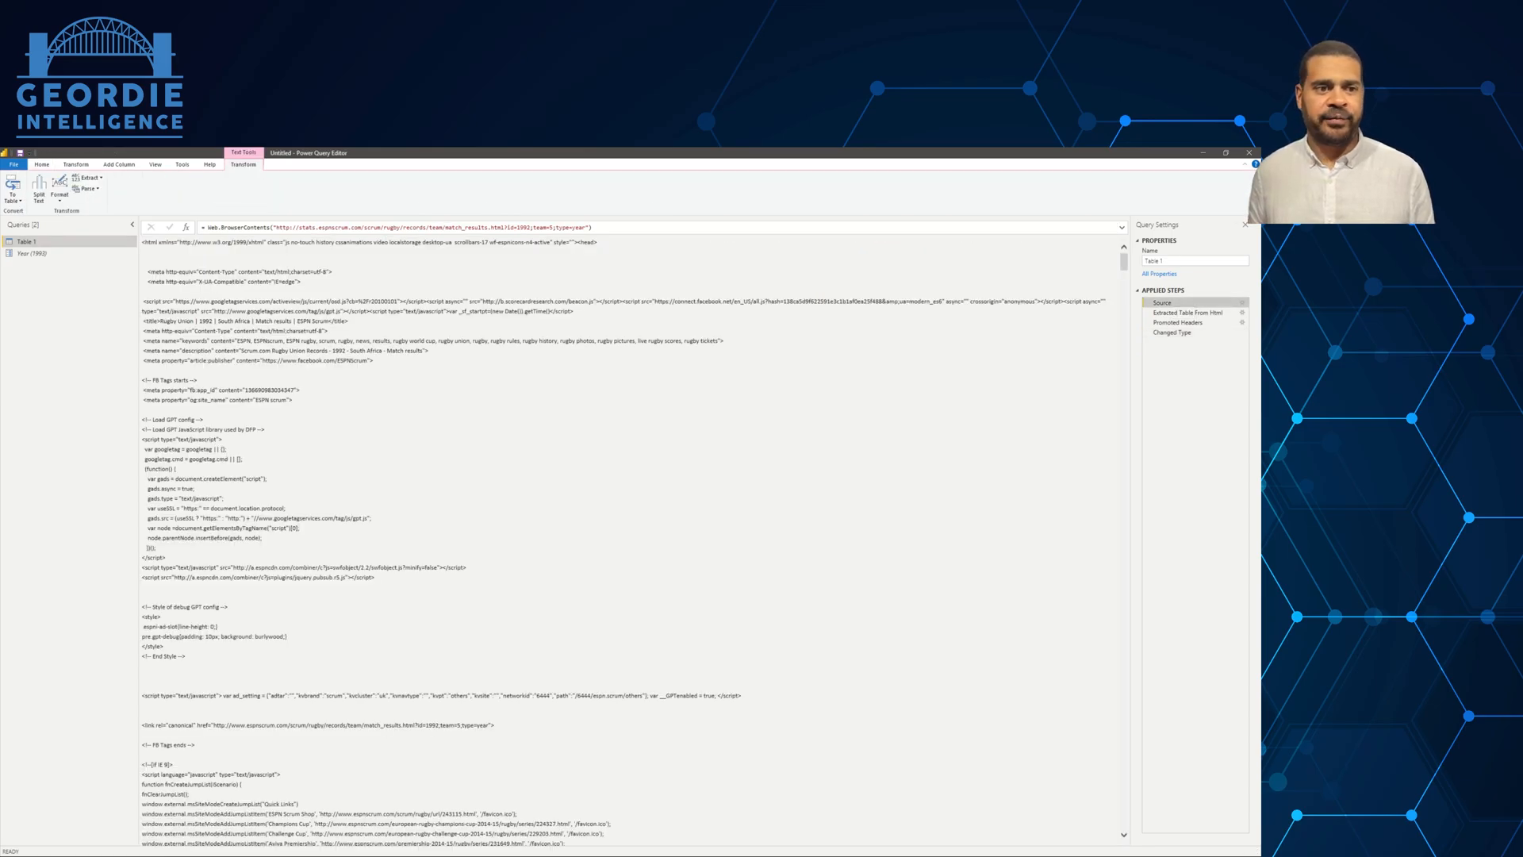
double_click(523, 227)
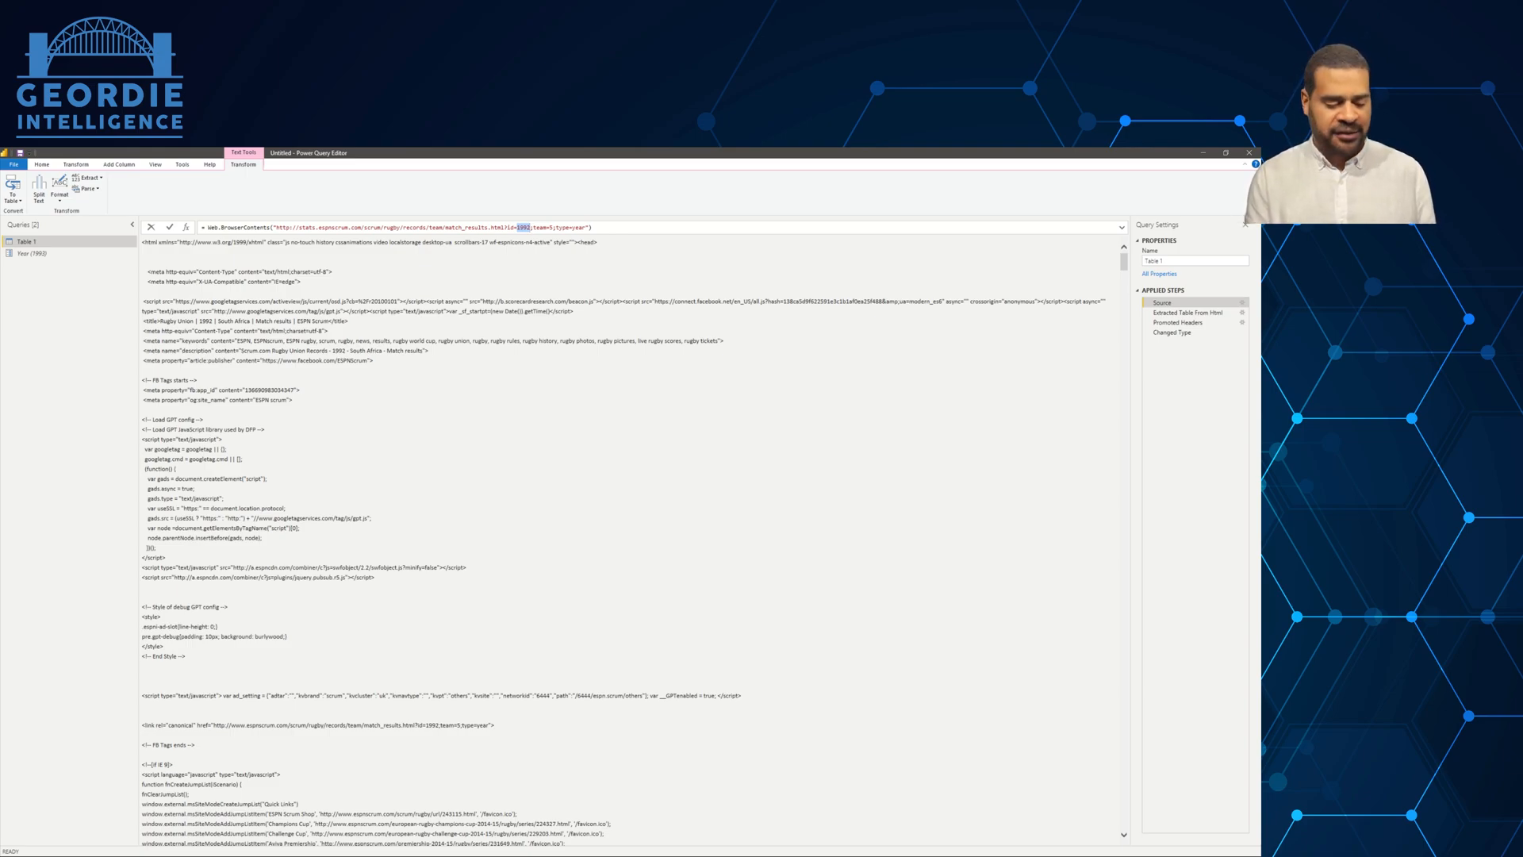
text(")
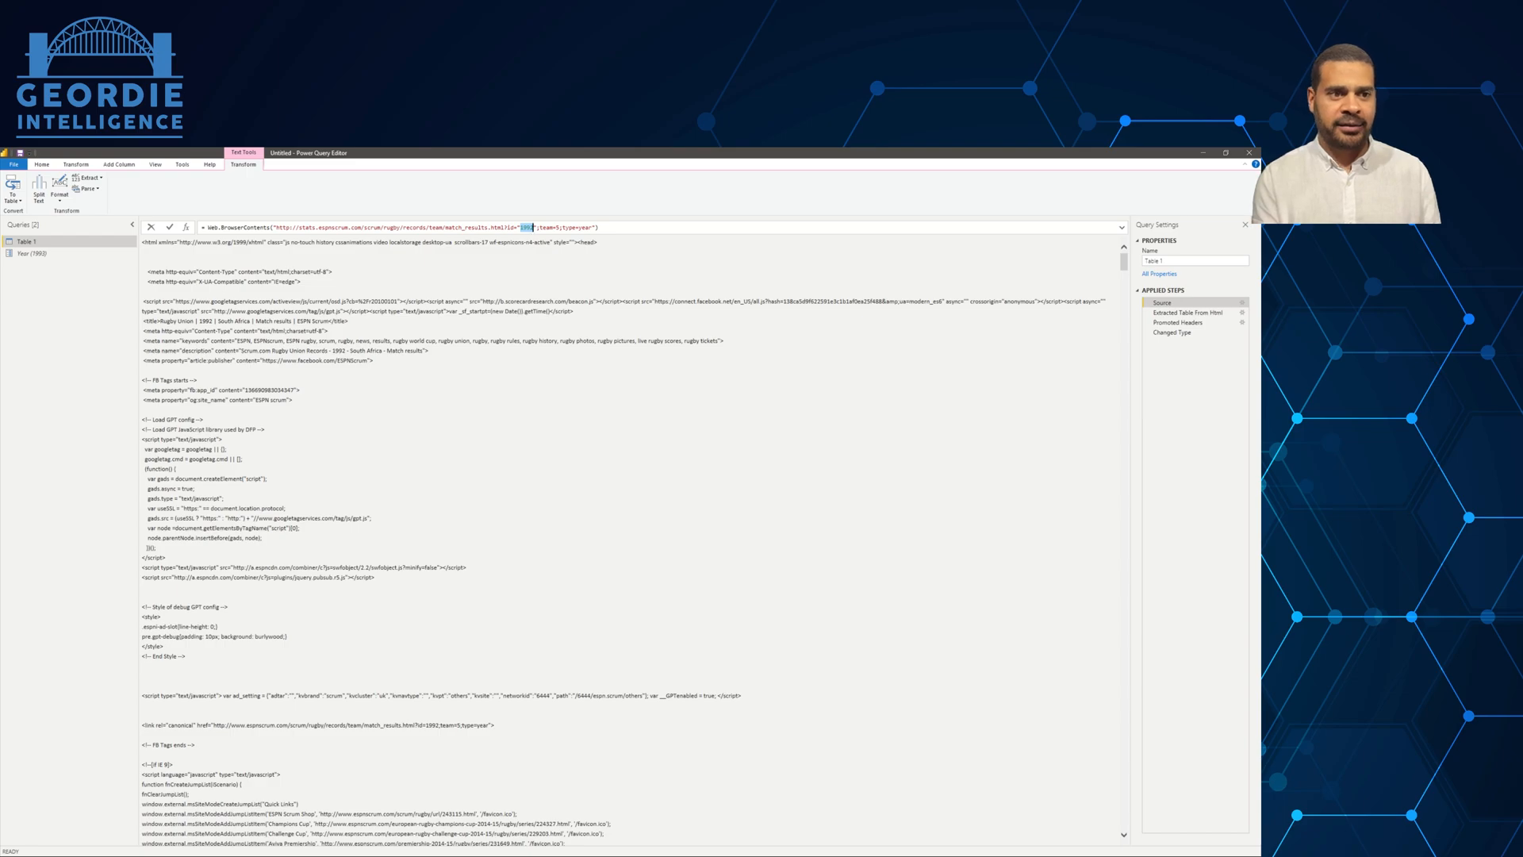
key(BackSpace)
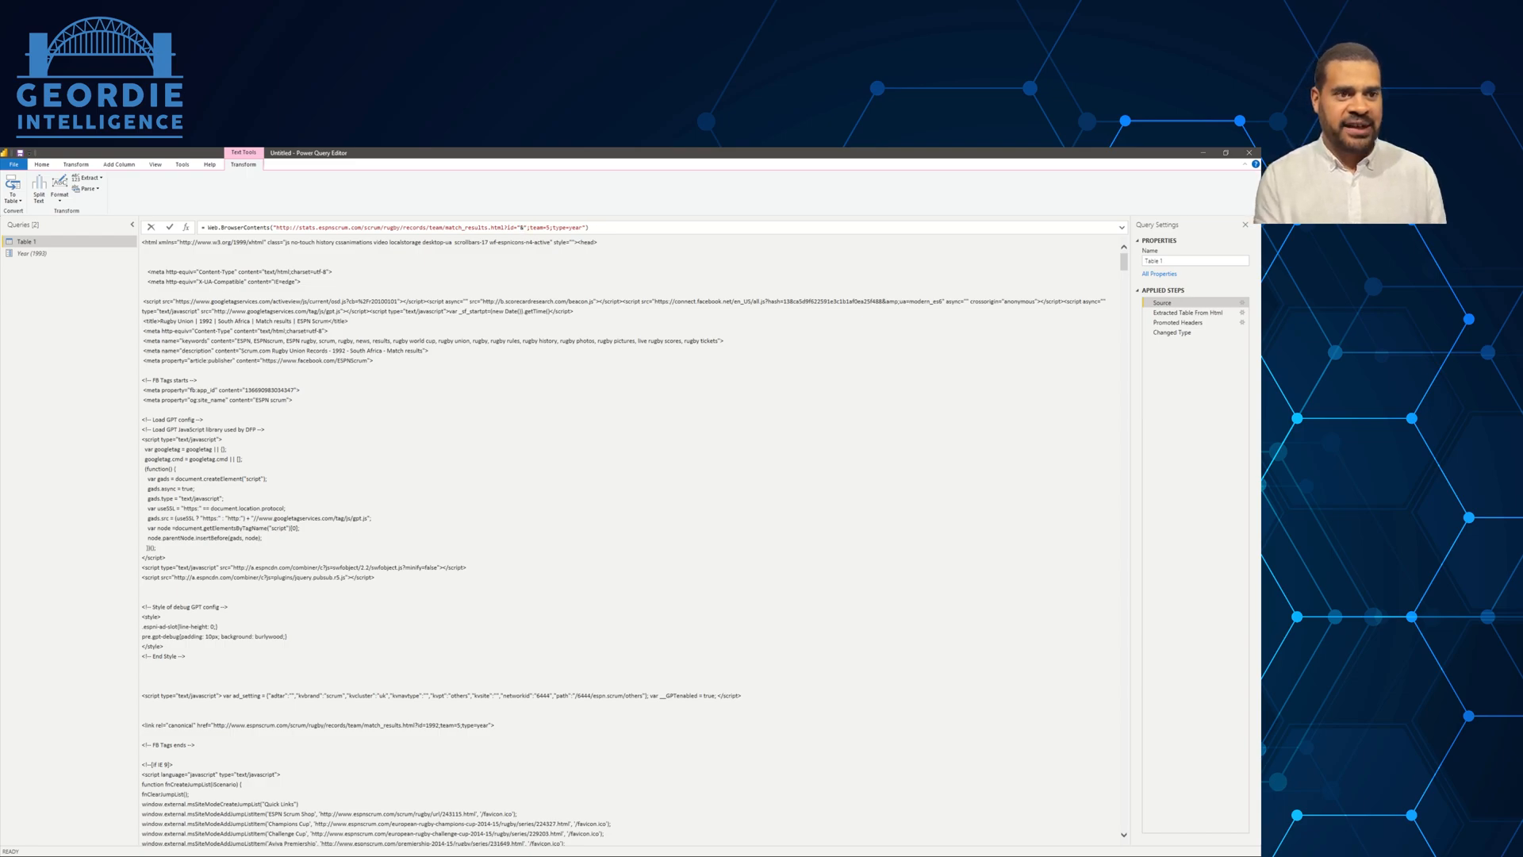
text(& Year)
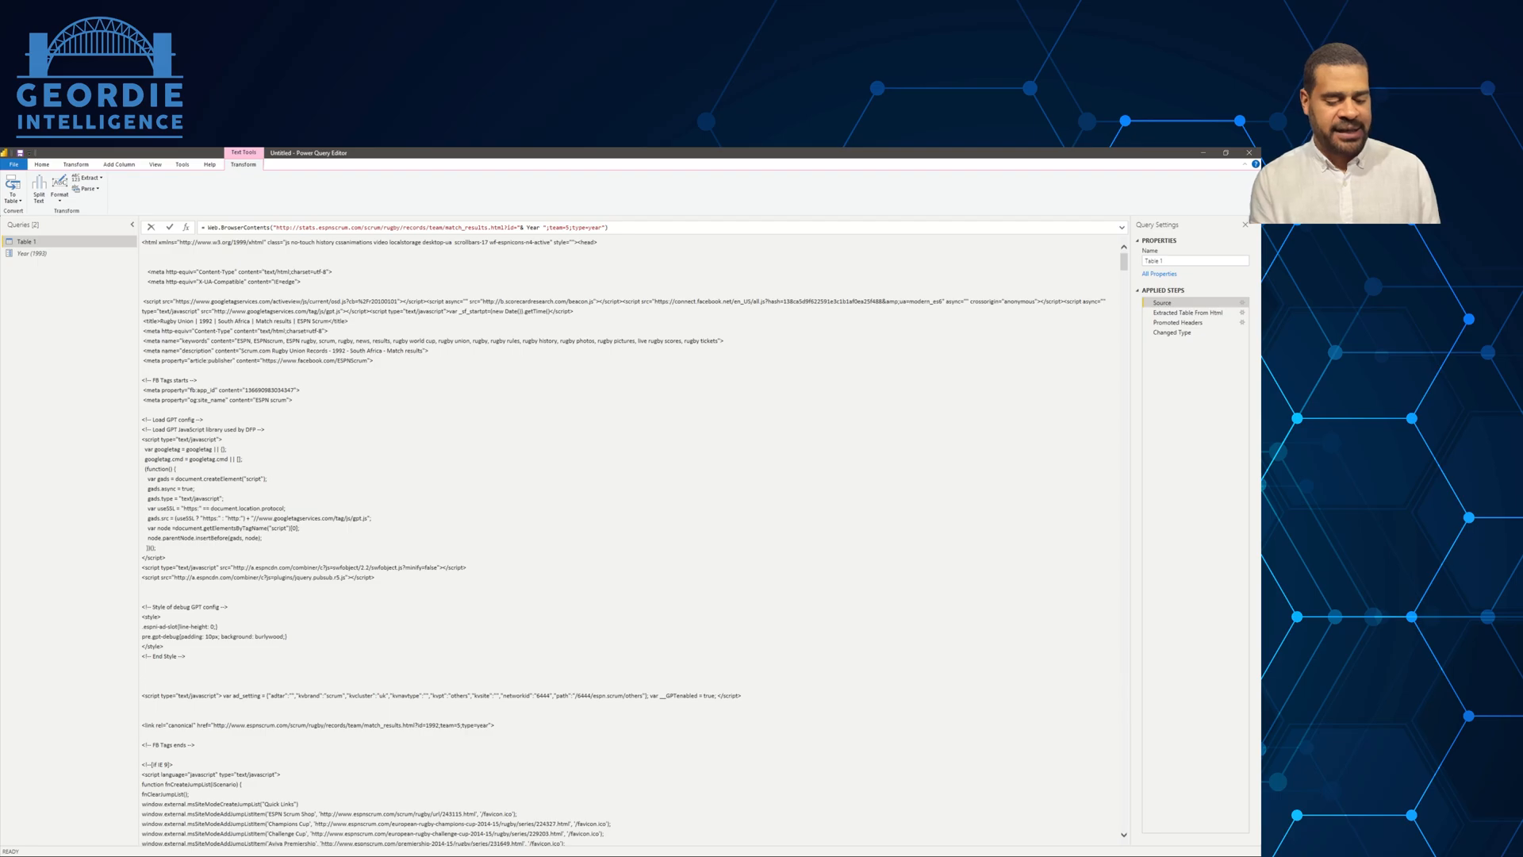
text( &)
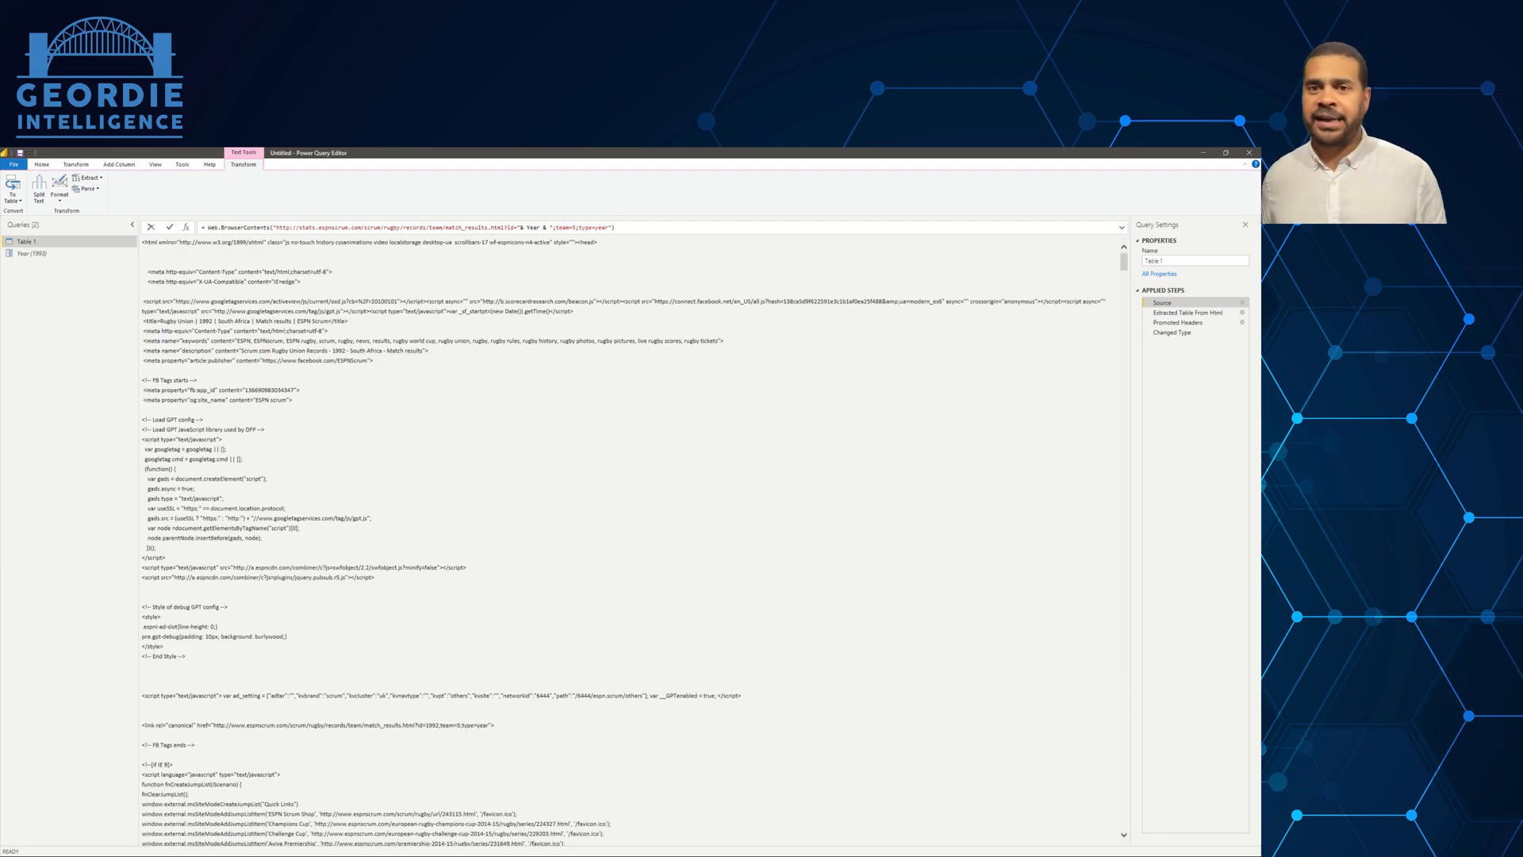
key(Return)
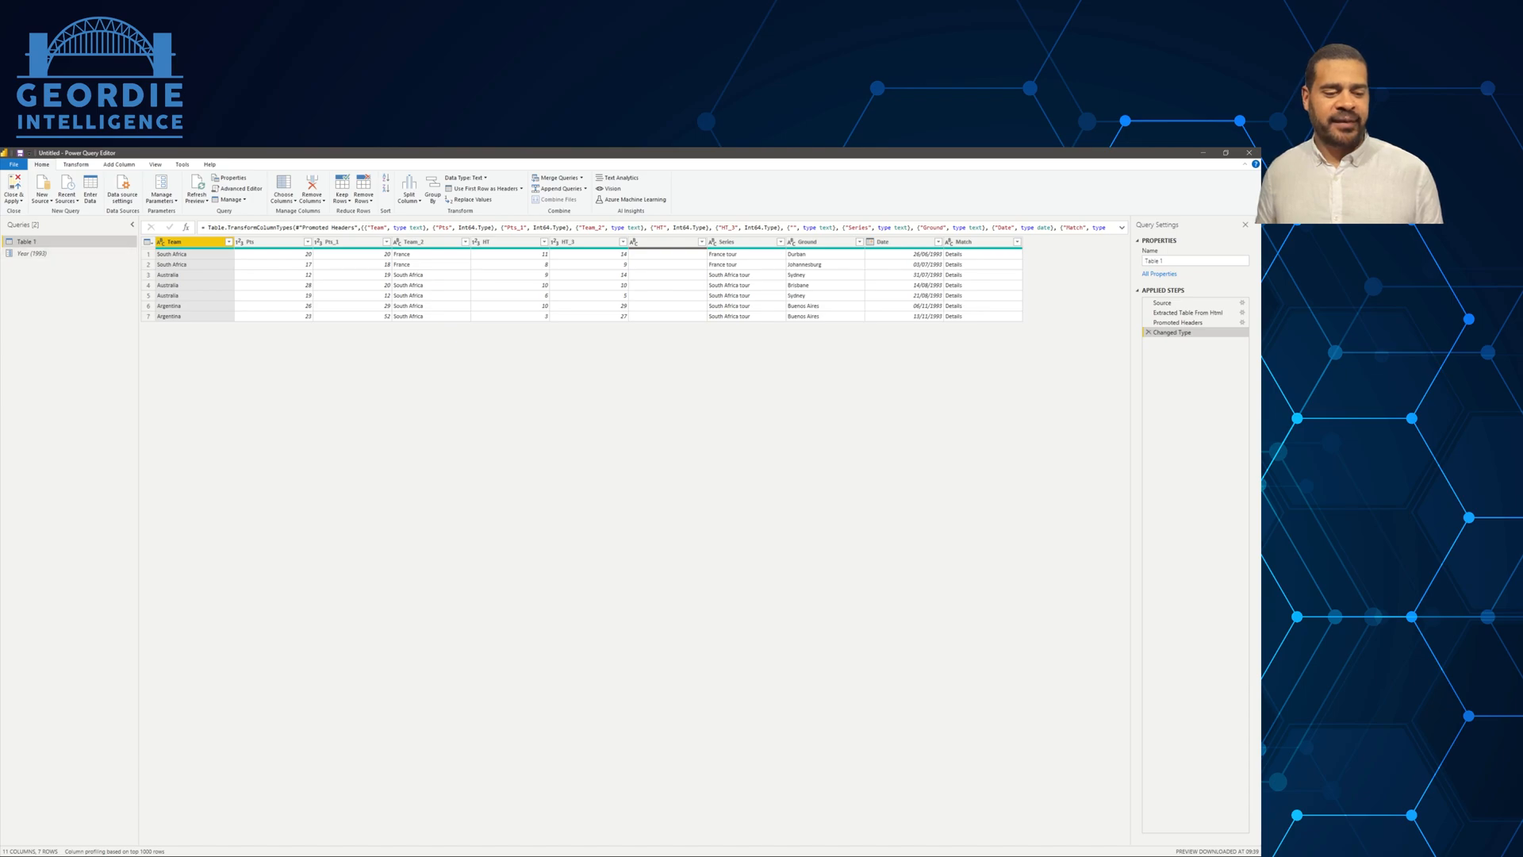
Create a function named GetReults from the Table 1 query and disable loading for Table 1.
right_click(72, 242)
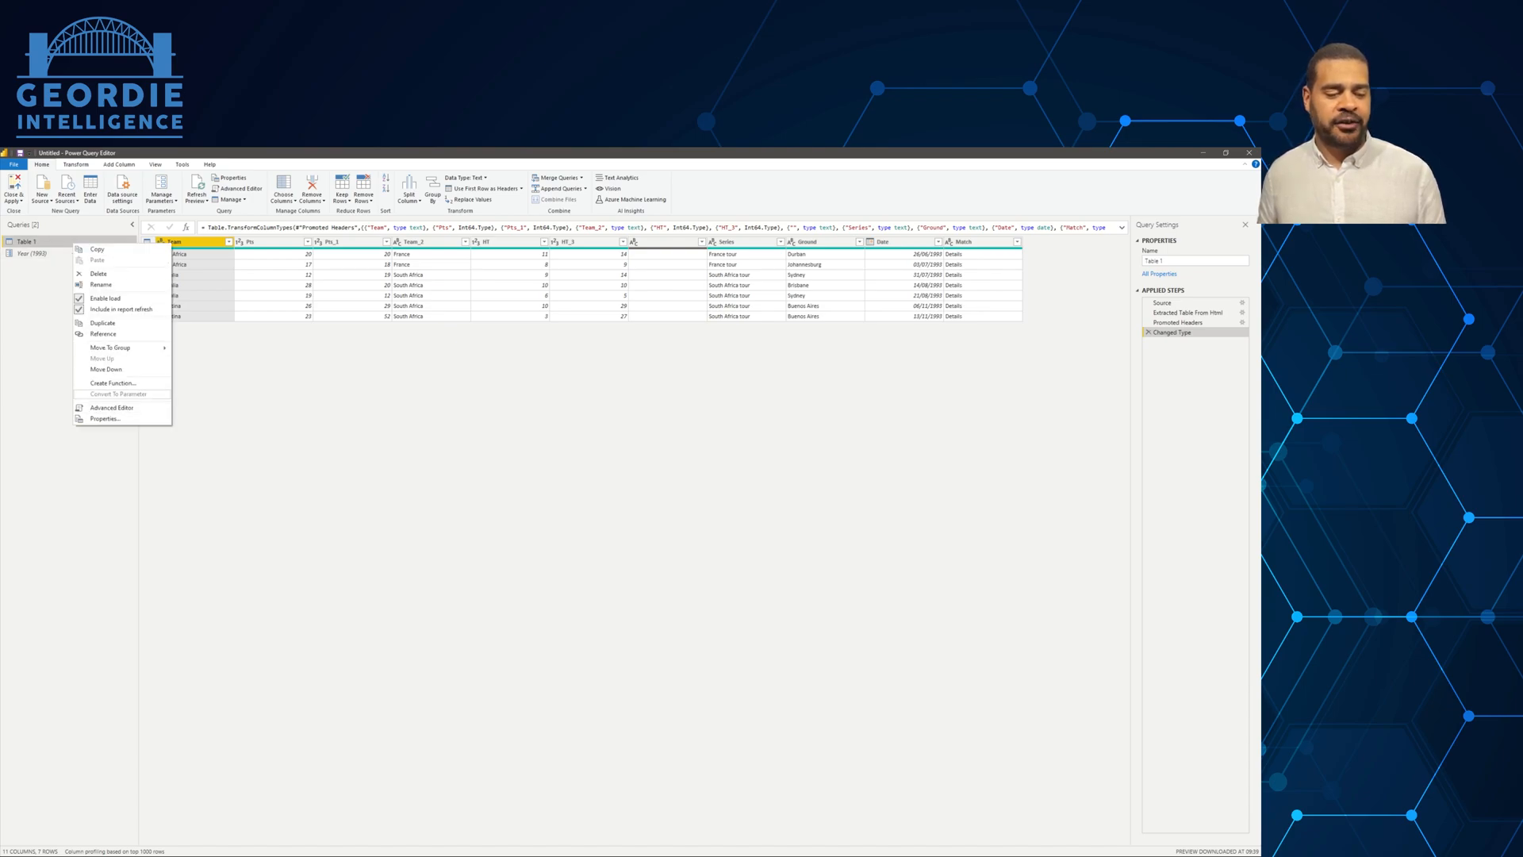
click(113, 383)
text(GetReults)
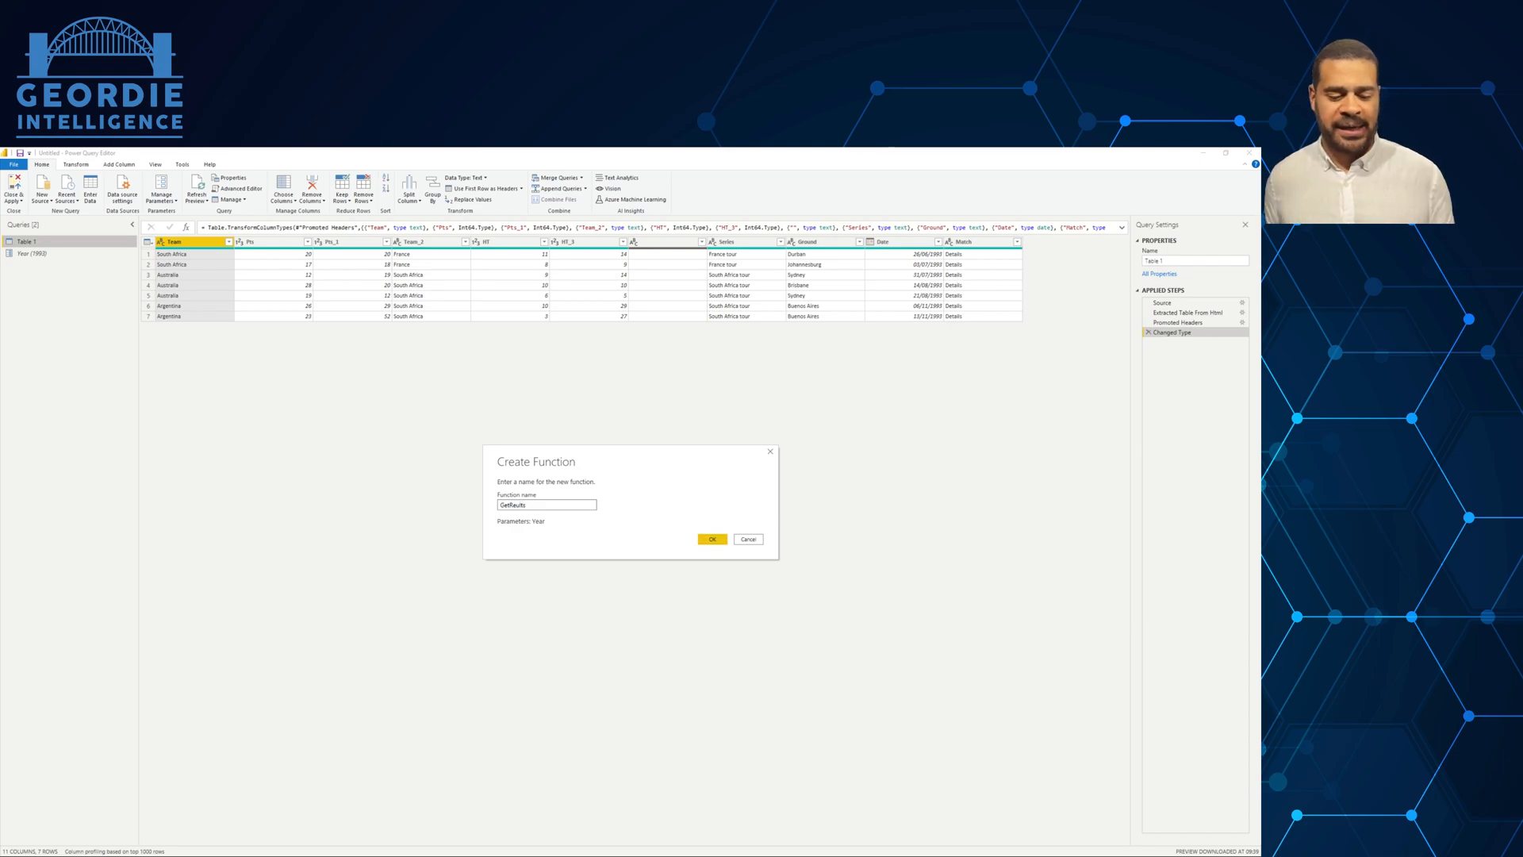
click(712, 539)
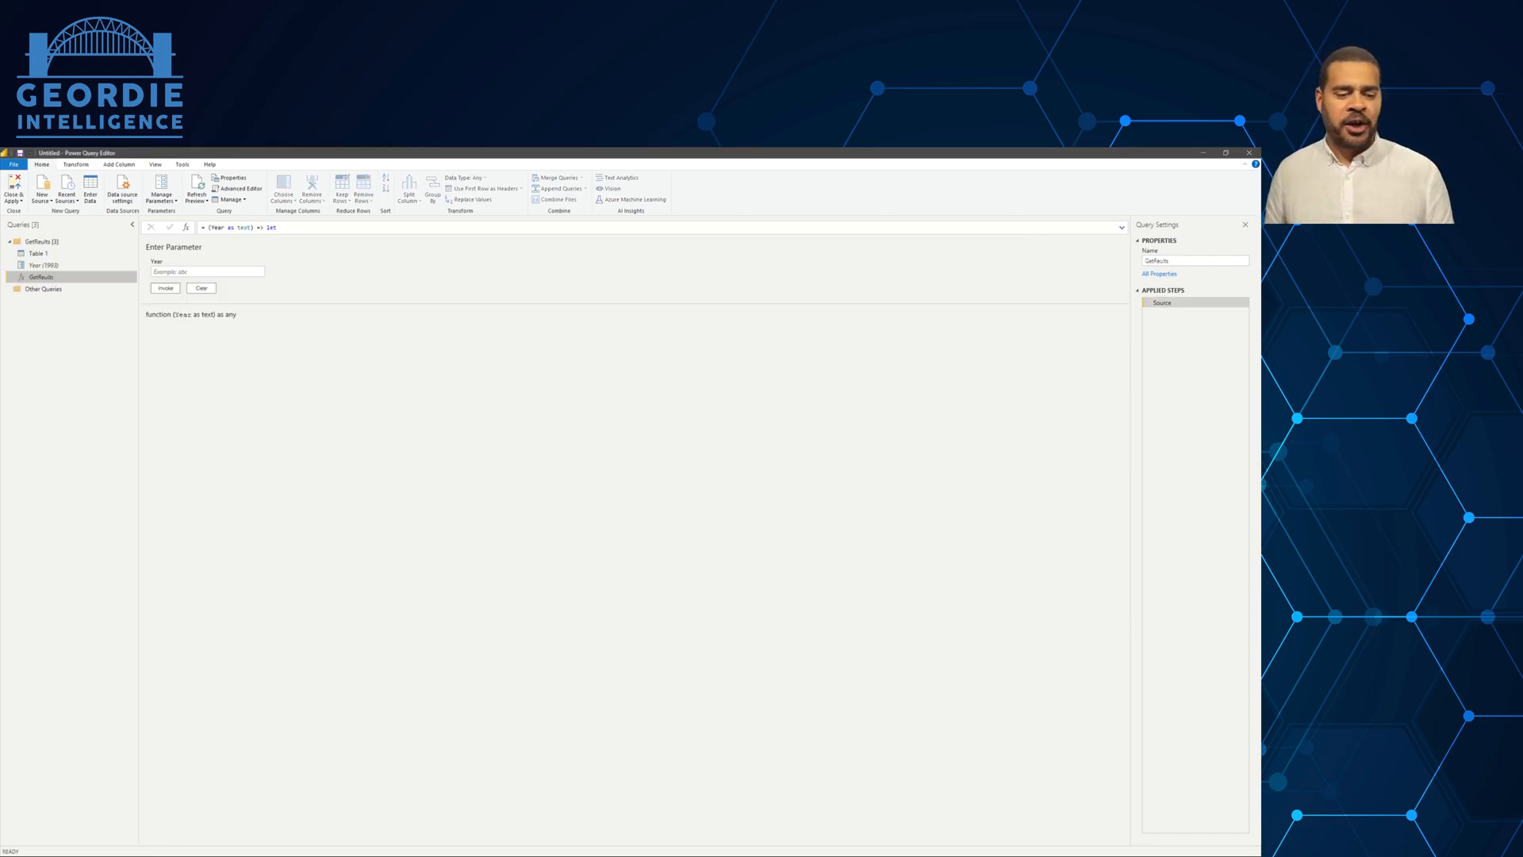
right_click(32, 253)
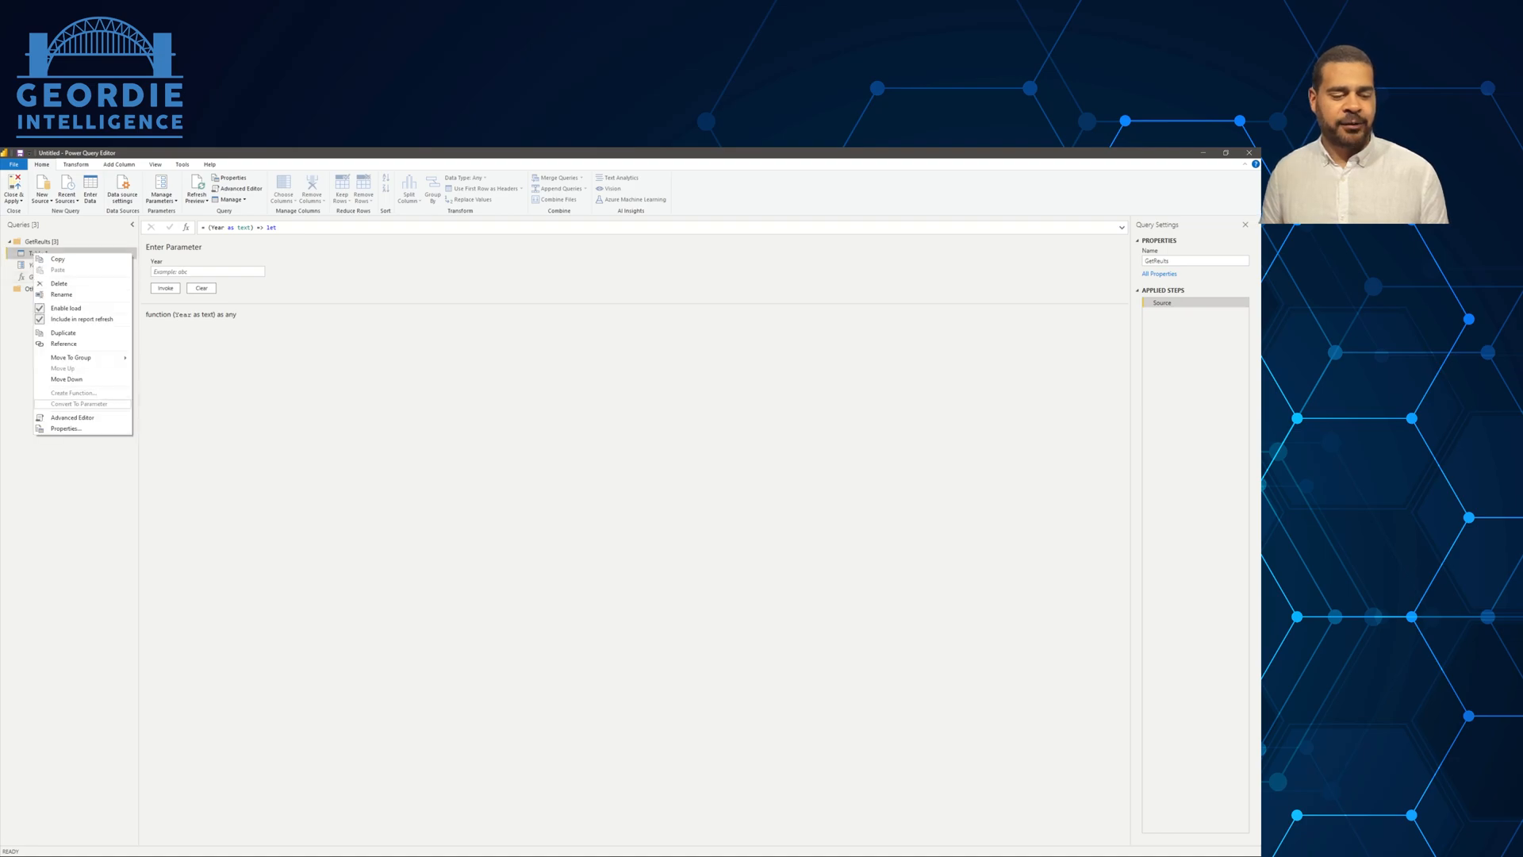
click(66, 308)
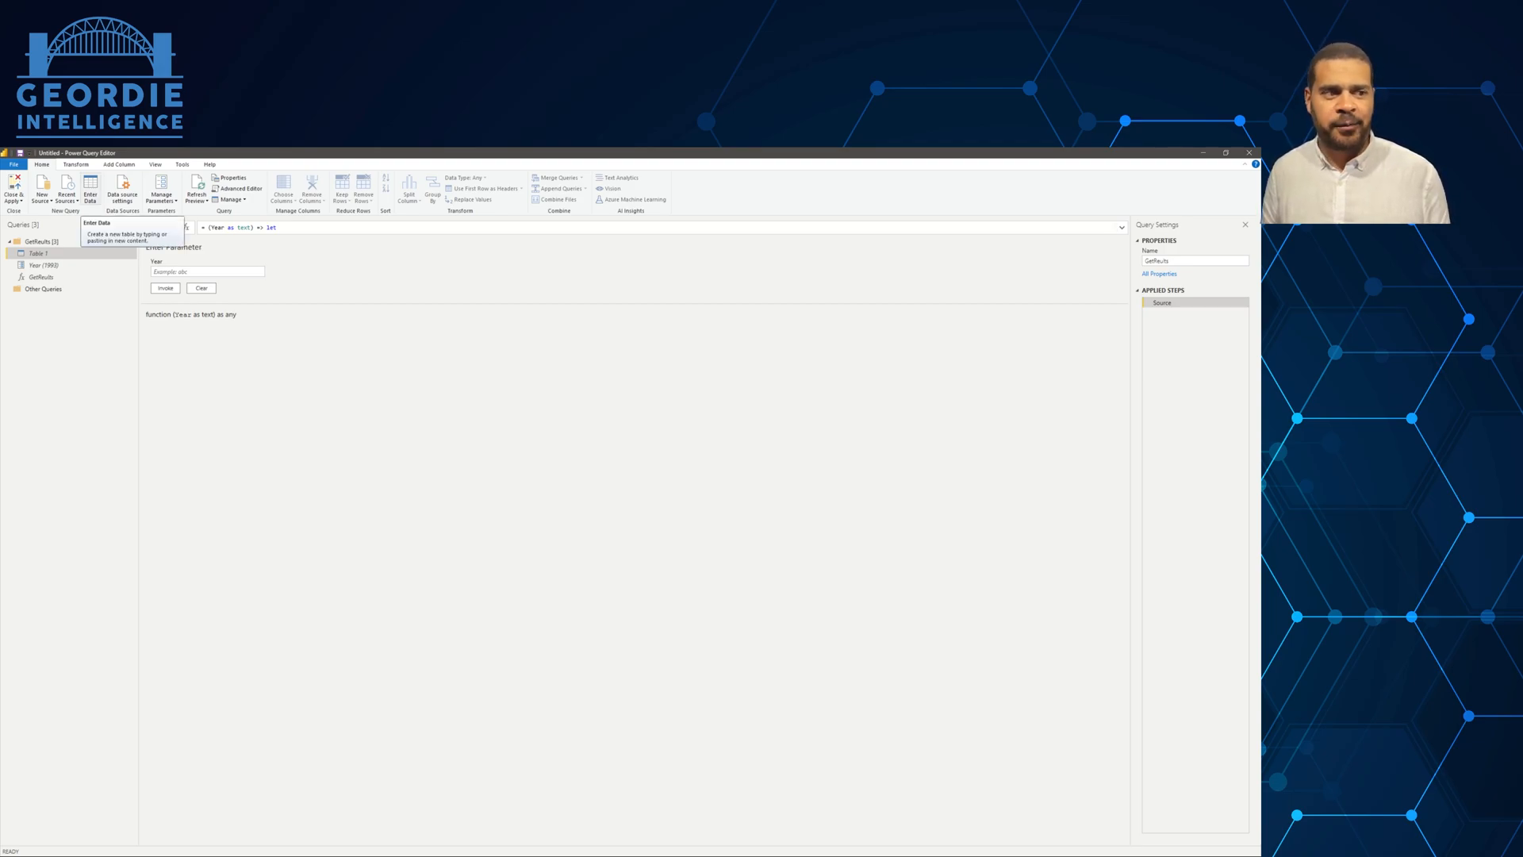
Enter data for a new table with one column named Year listing the years 1990 through 1995.
click(89, 190)
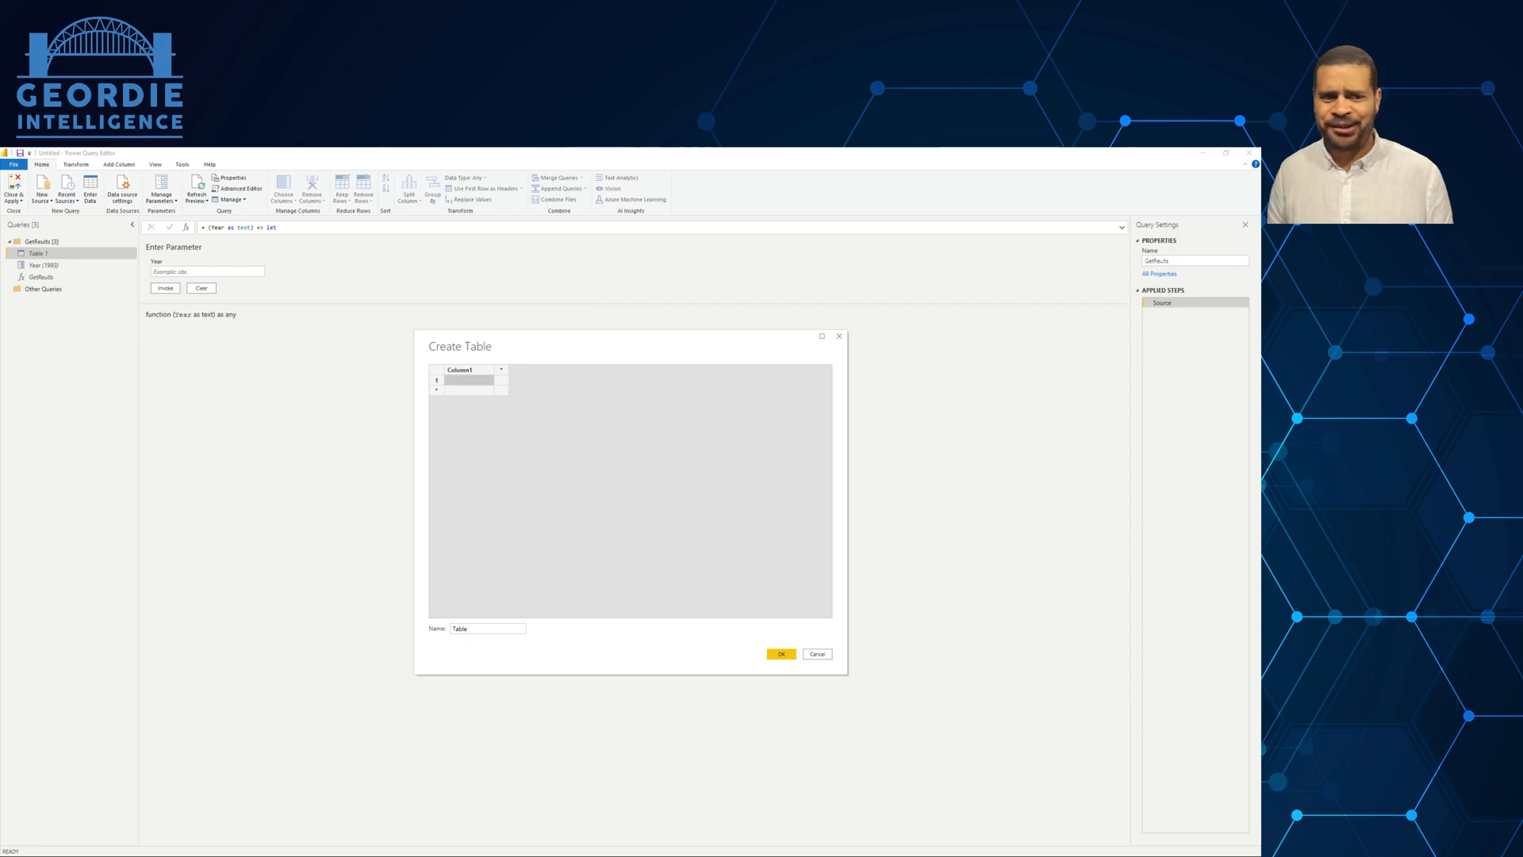
double_click(460, 369)
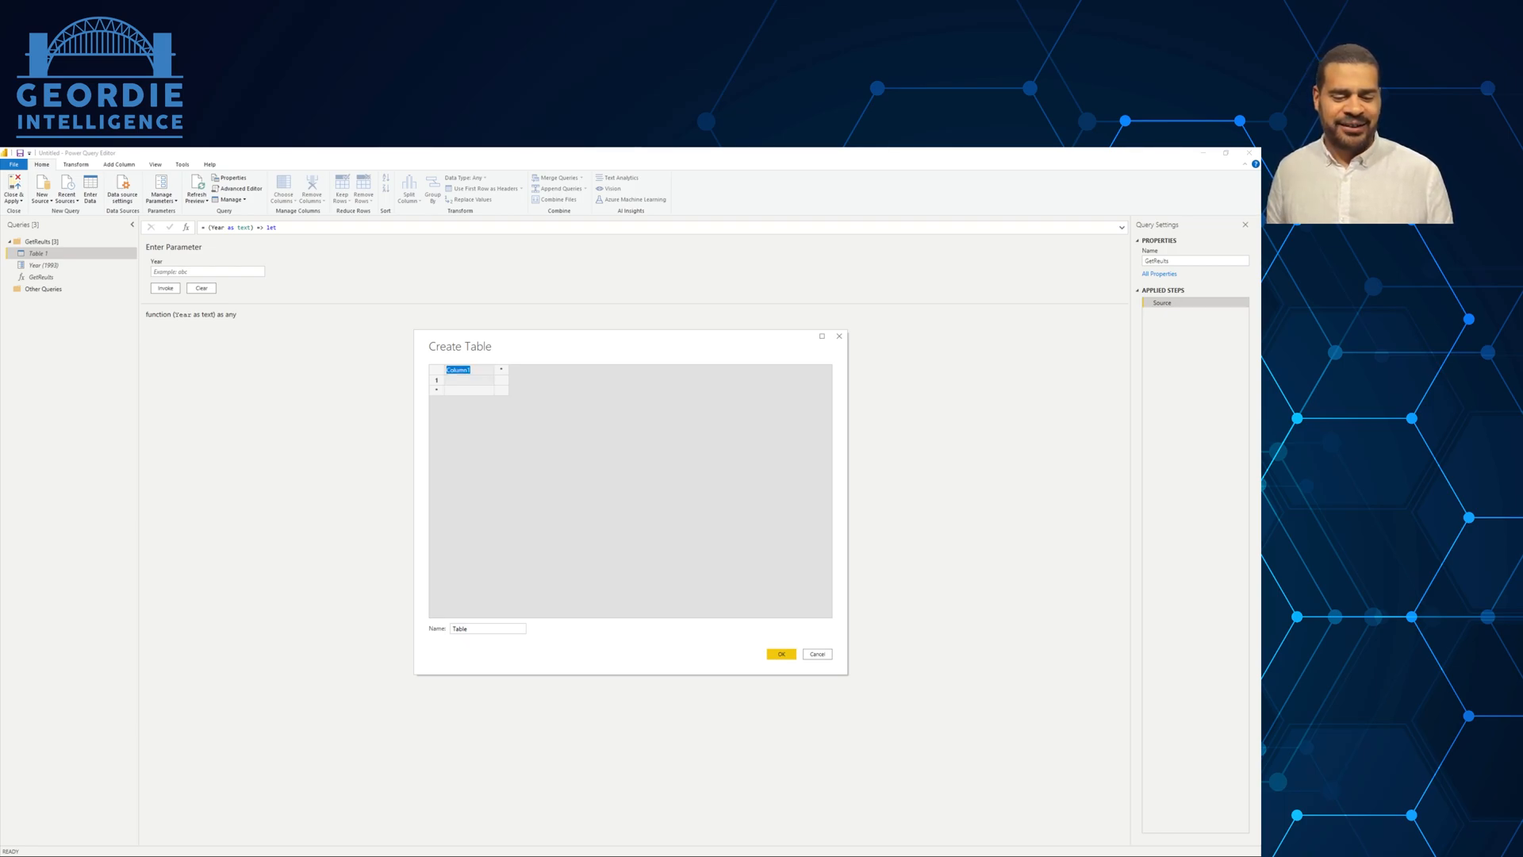
text(Year)
key(Return)
text(1990)
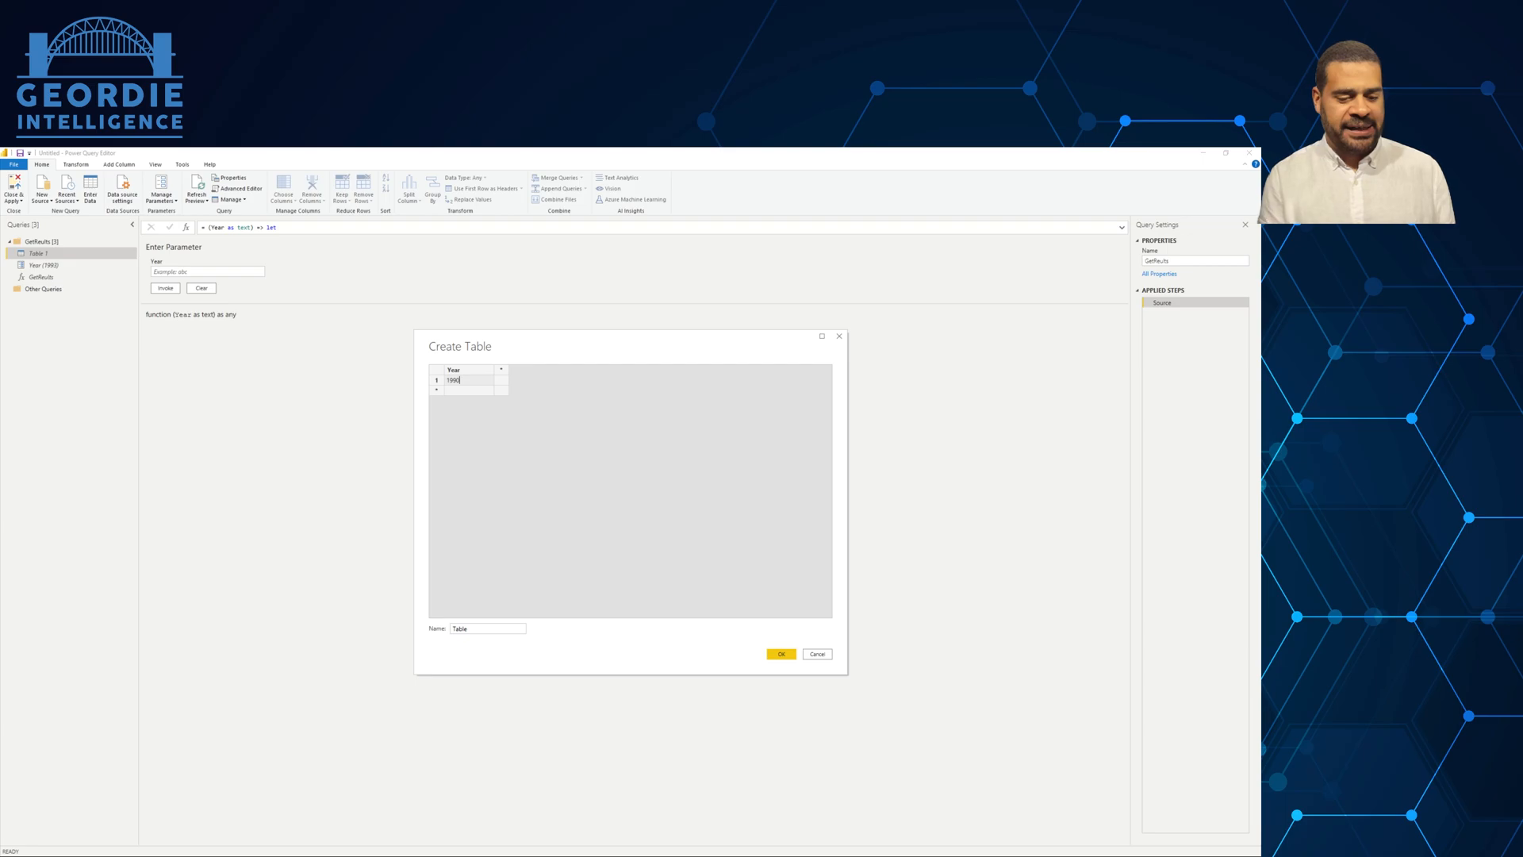
key(Return)
text(1991)
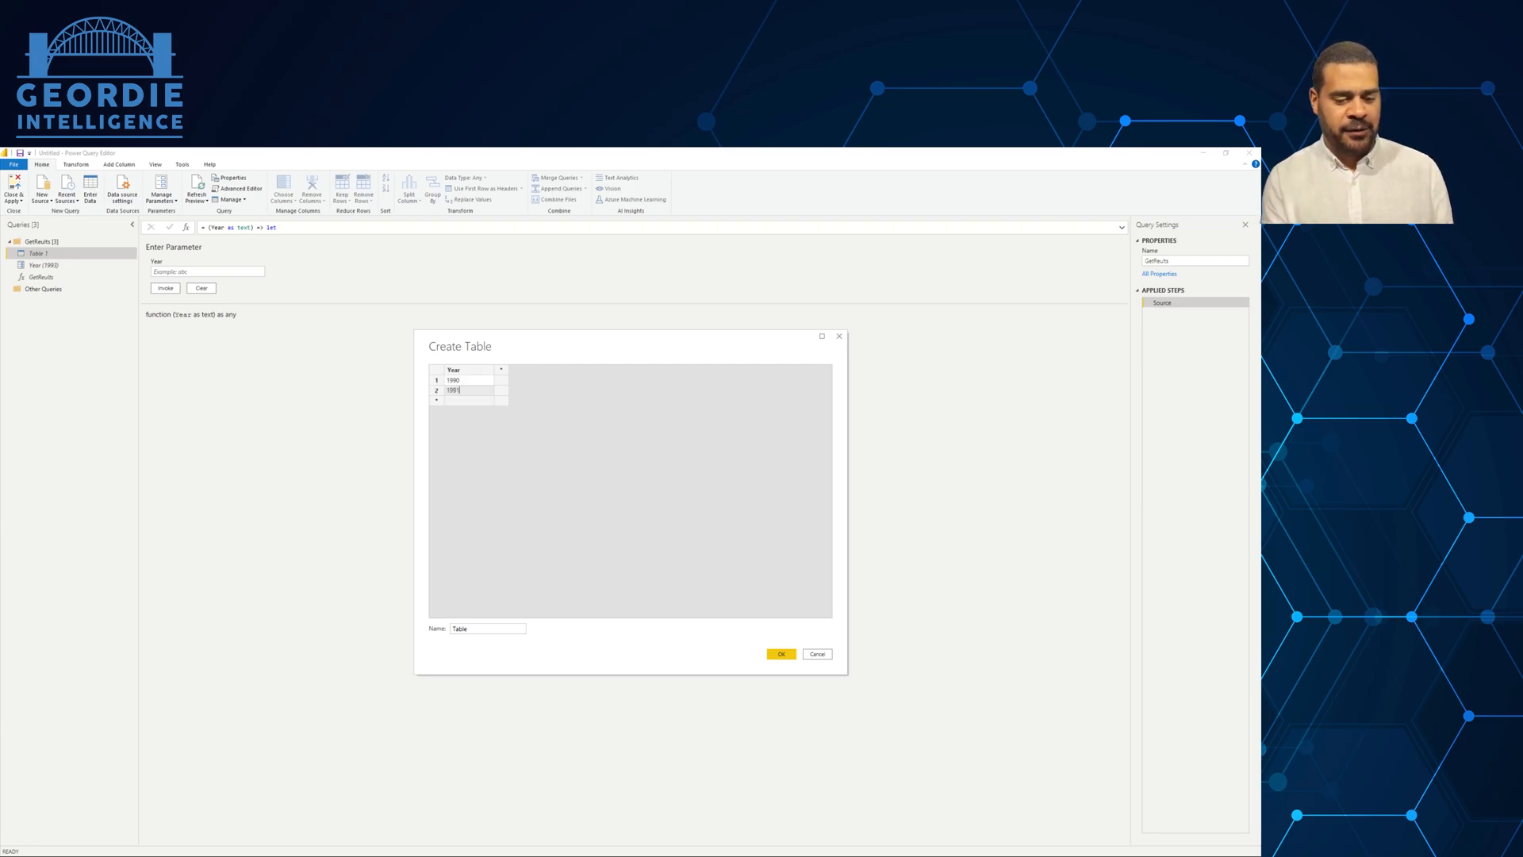
key(Return)
text(1992)
key(Return)
text(1993)
key(Return)
text(1994)
key(Return)
text(1)
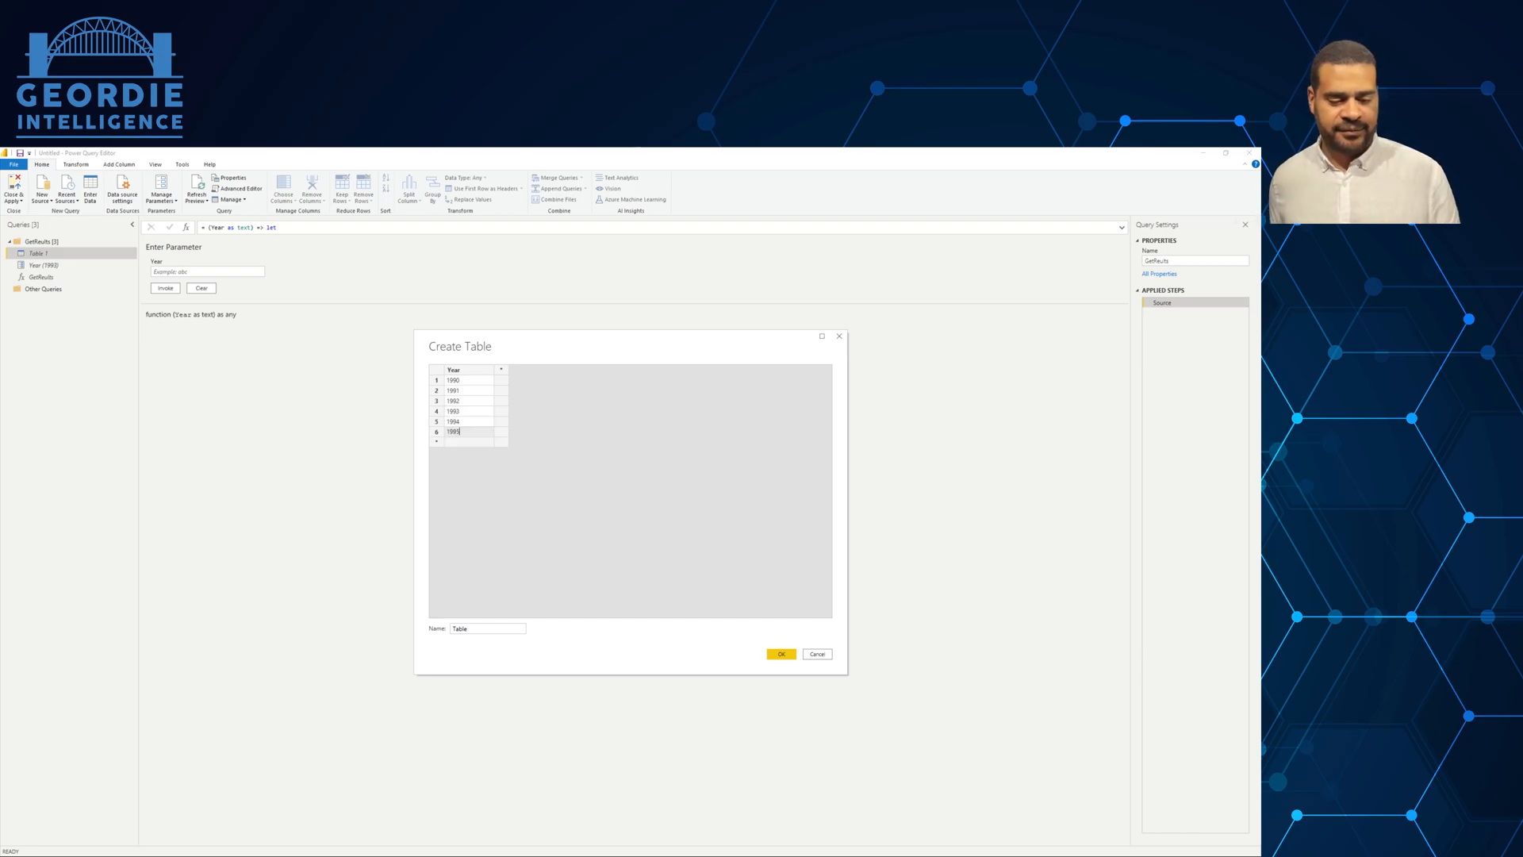
Name the new year table Results, create it, and move its query into the Other Queries group.
click(481, 628)
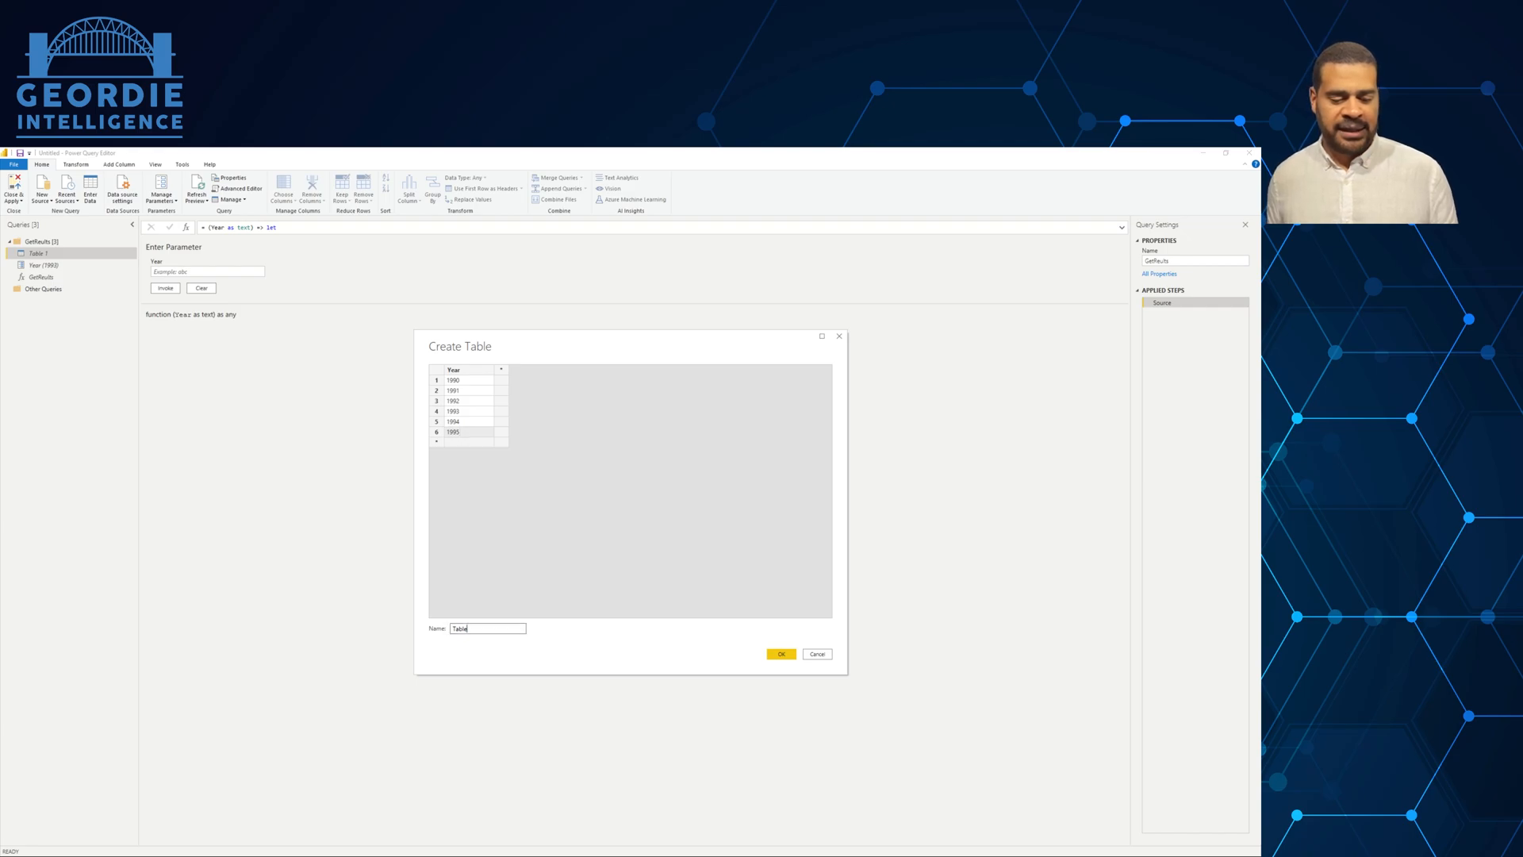
double_click(459, 628)
text(Years)
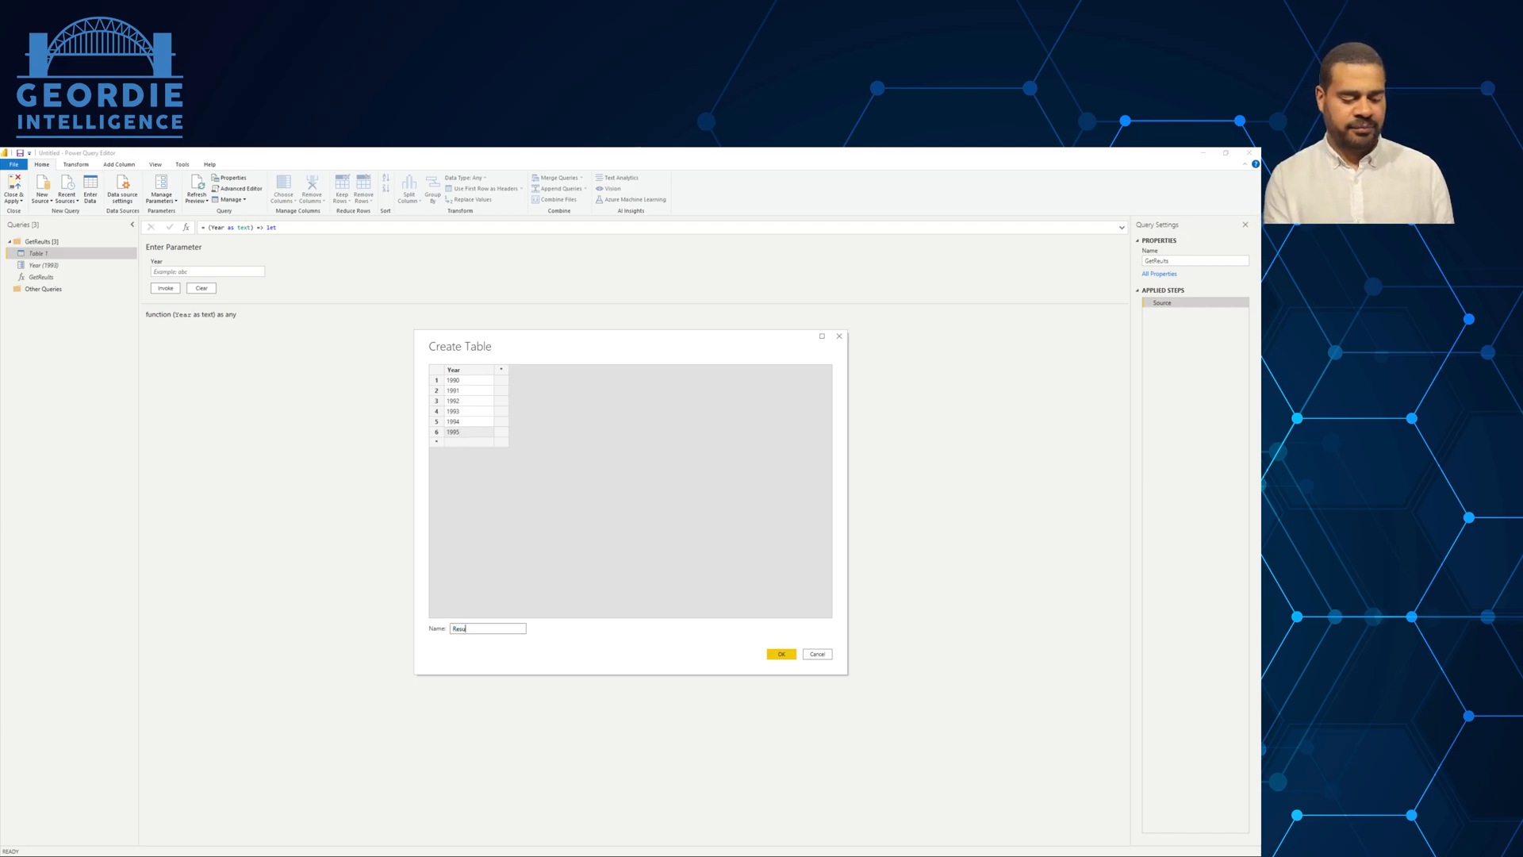
key(Return)
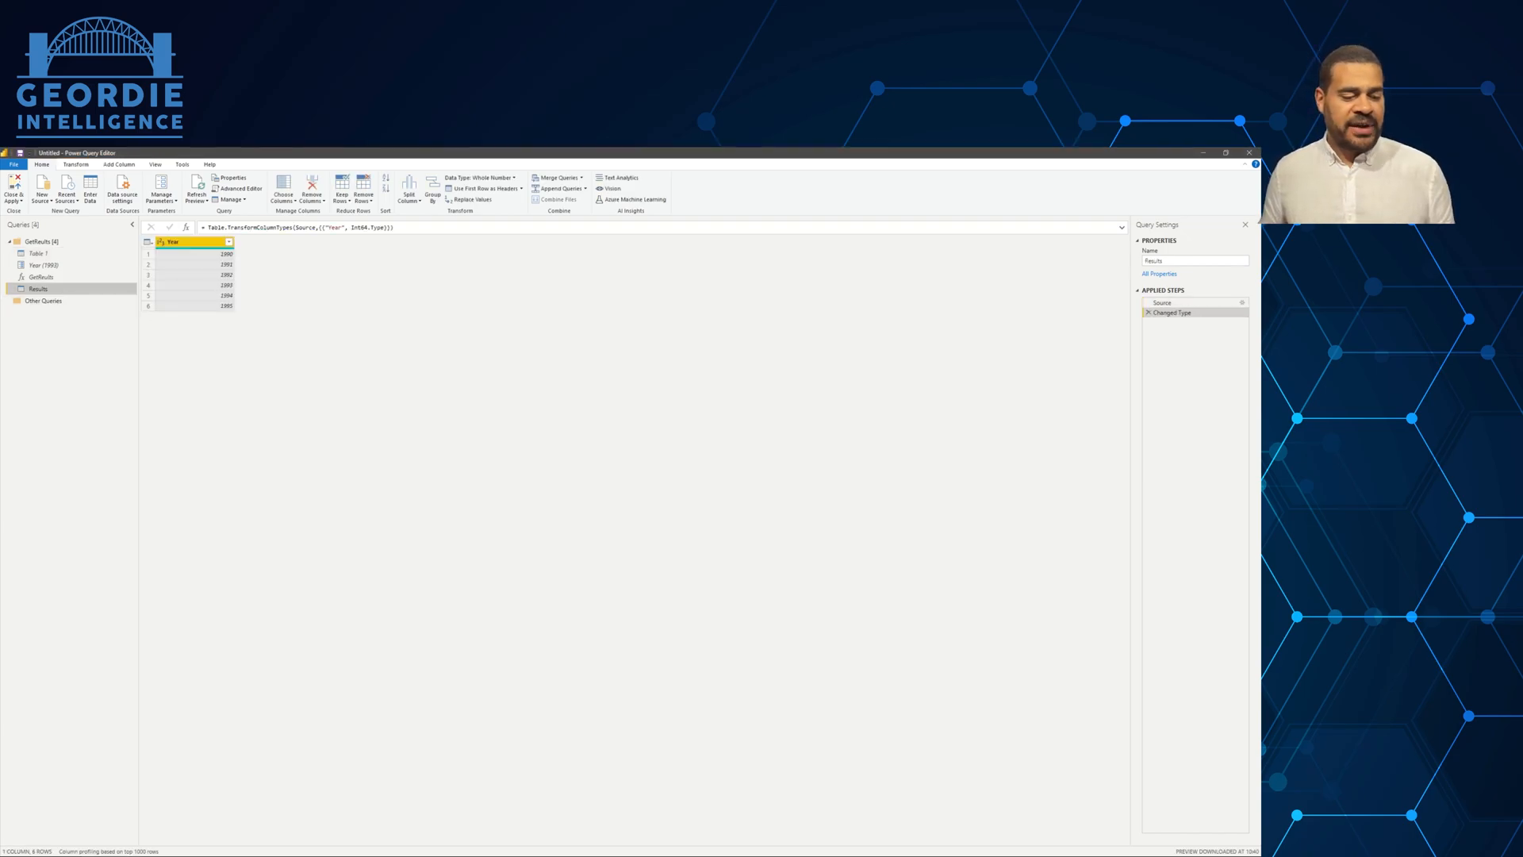
drag(47, 316, 43, 301)
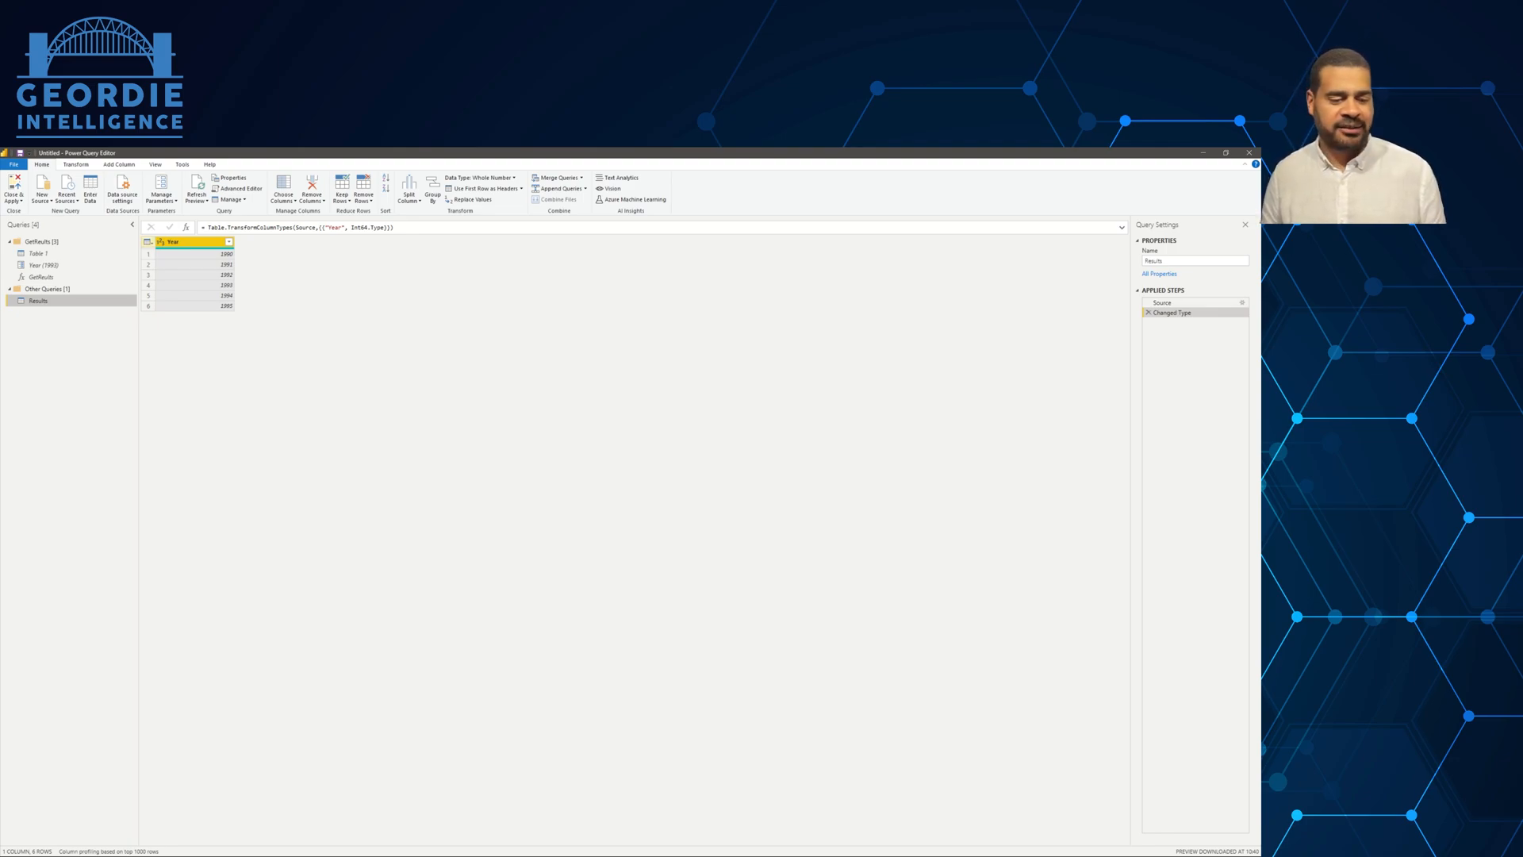
Change the Year column's data type in the Results query to Text, replacing the current type conversion.
click(161, 241)
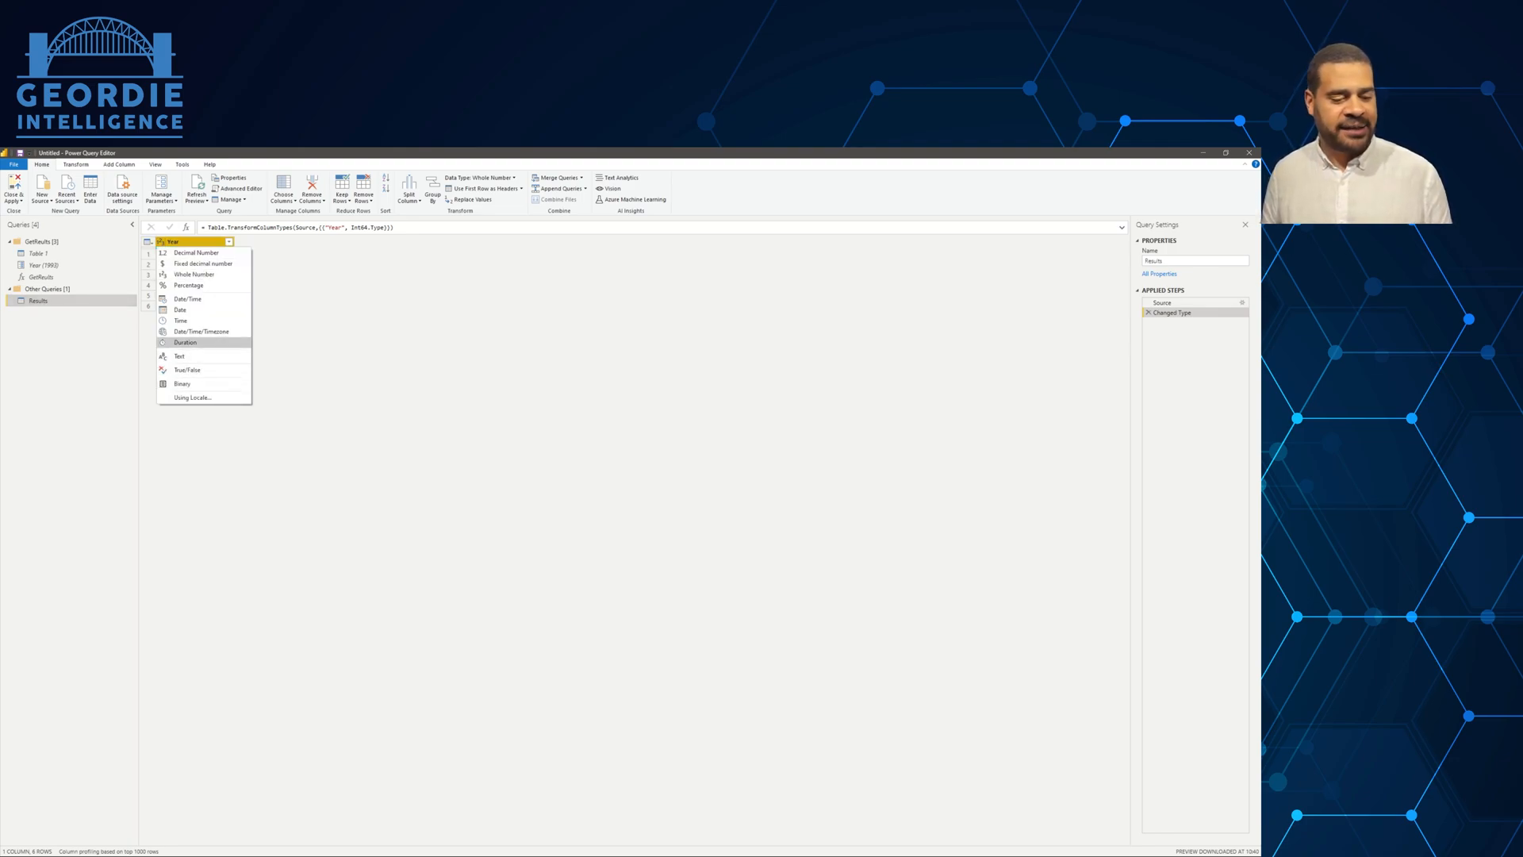
click(179, 356)
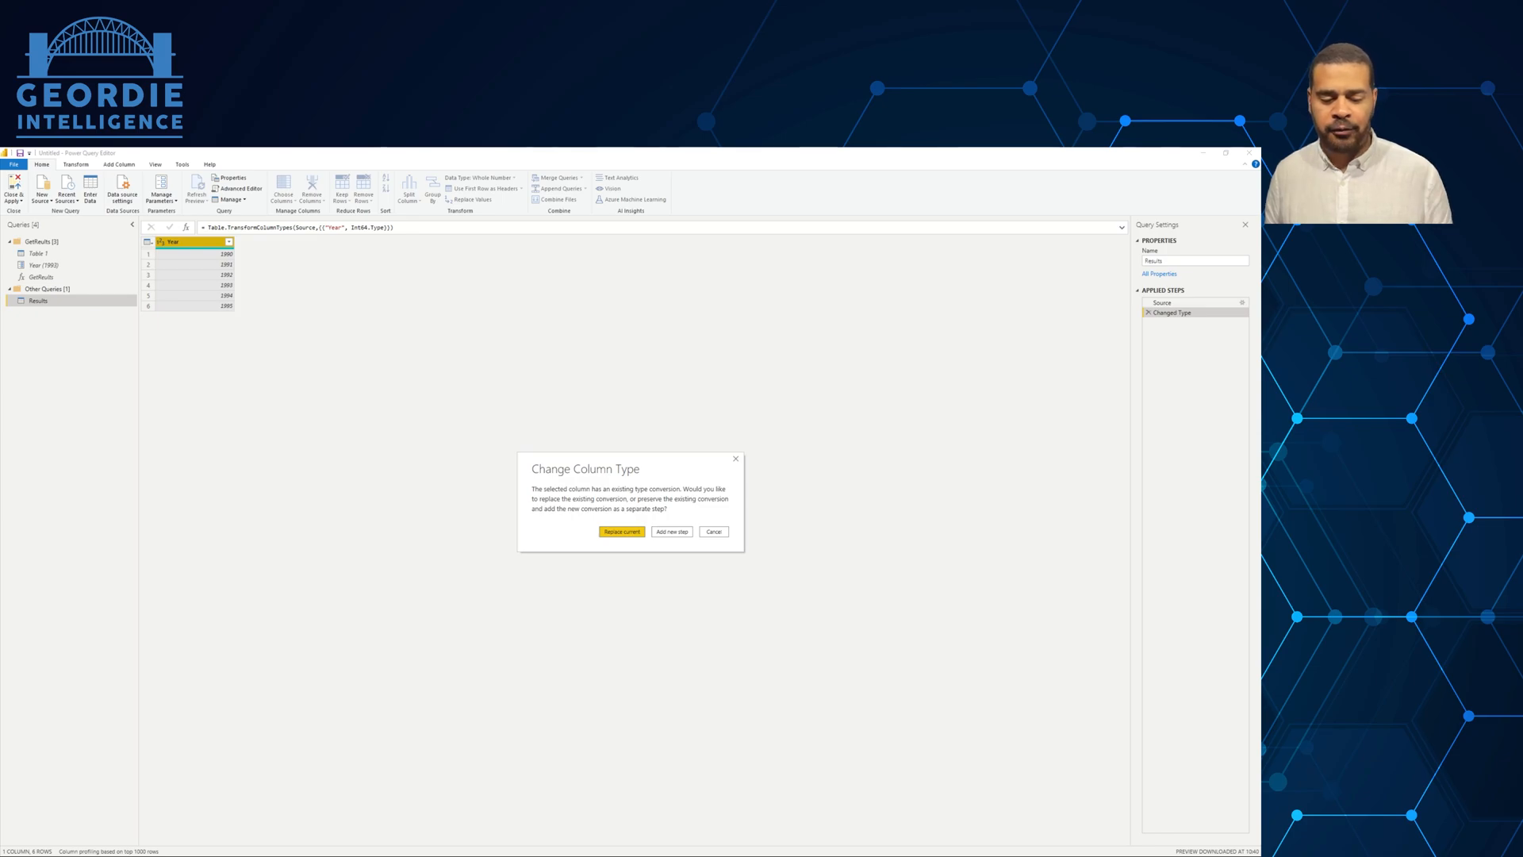
click(622, 531)
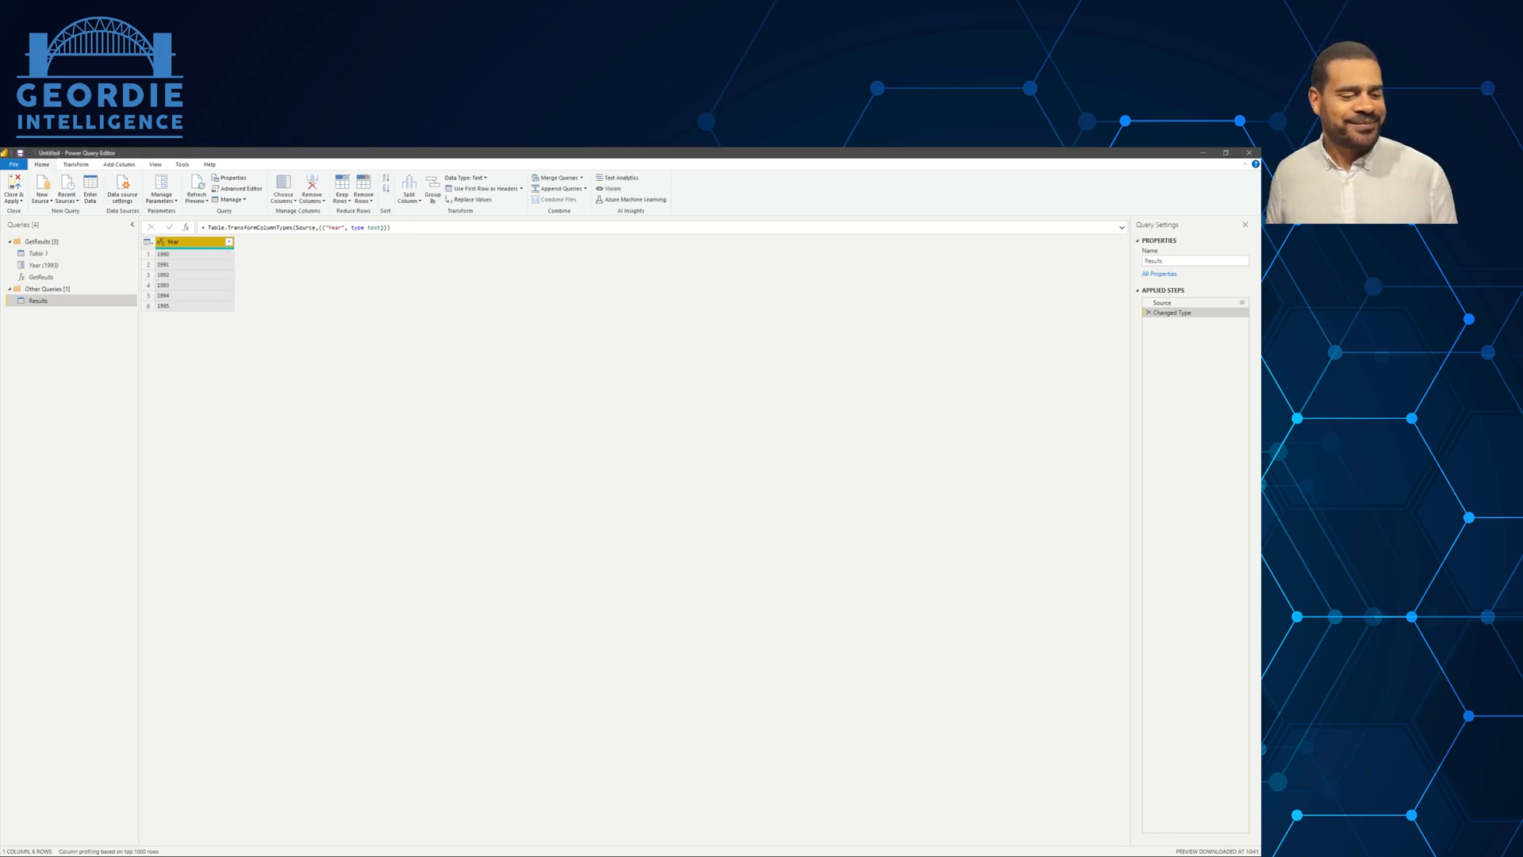
Invoke the custom function GetResults in a new column named Results, using the Year column as its input.
click(76, 164)
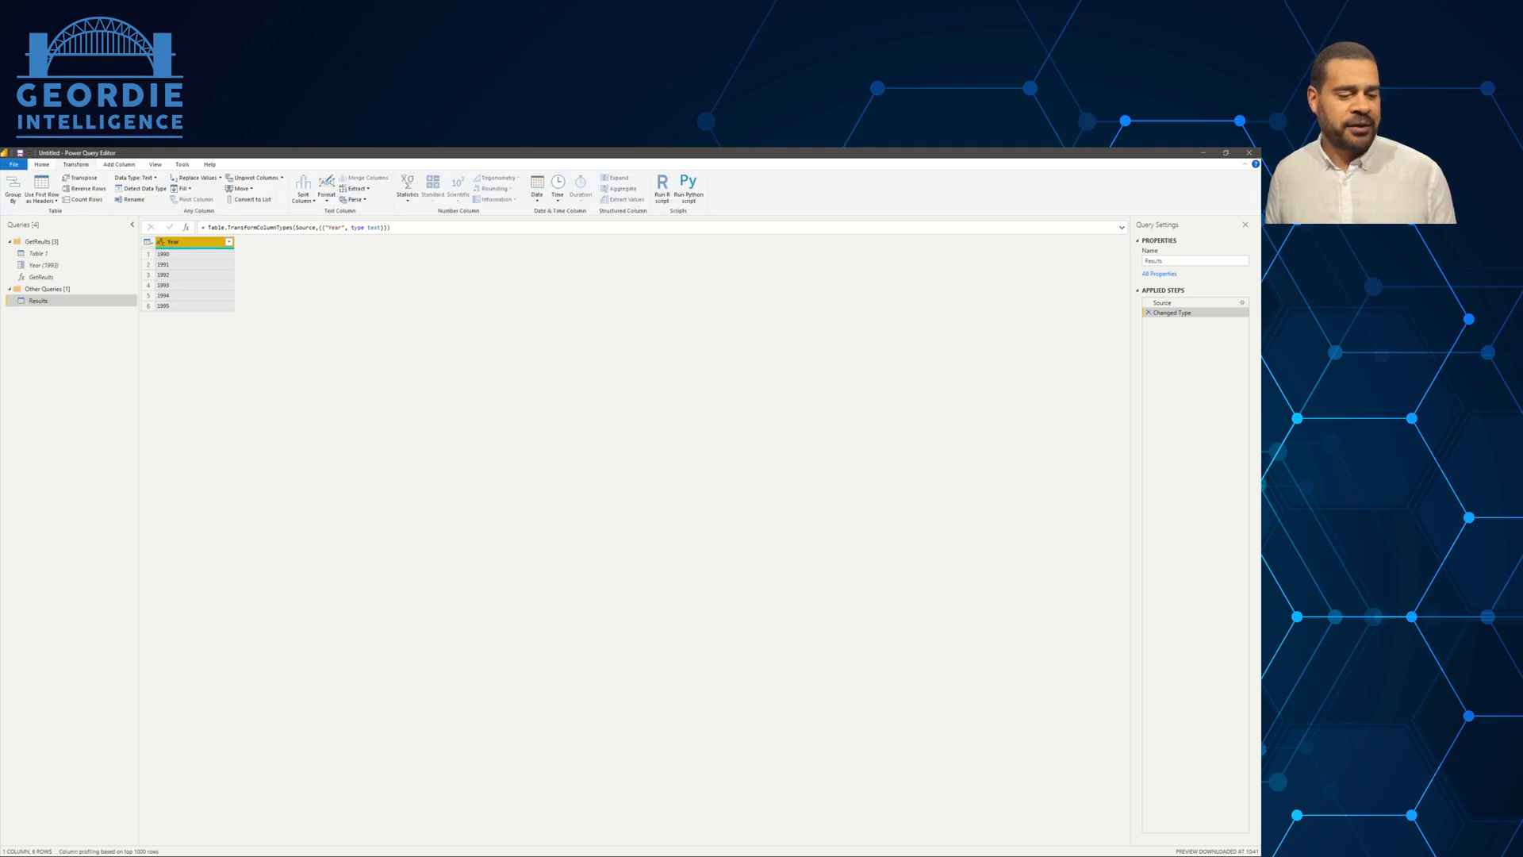
click(119, 164)
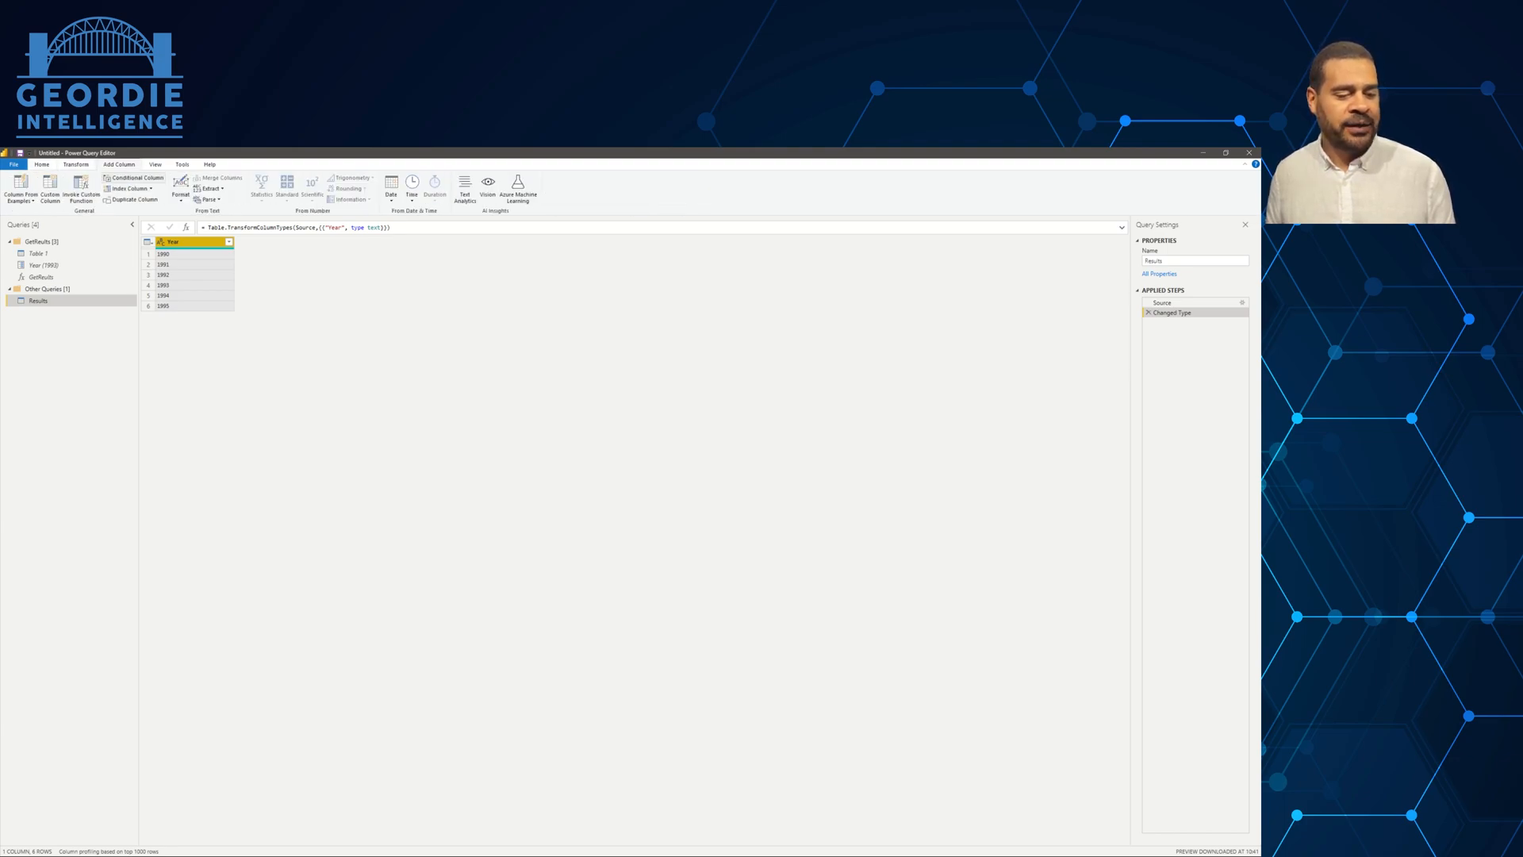
click(81, 189)
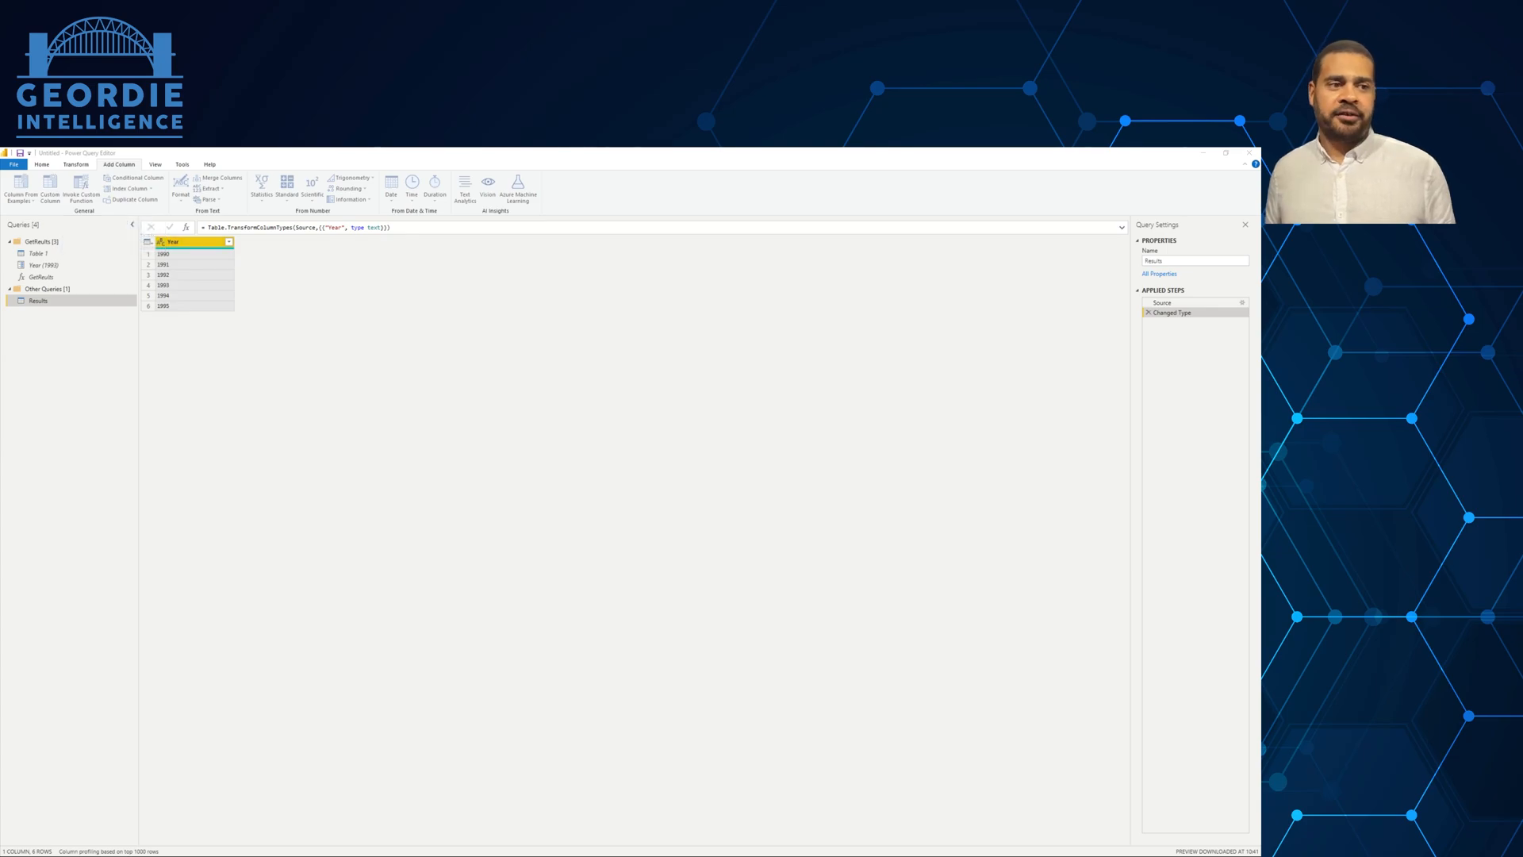
double_click(492, 492)
text(Results)
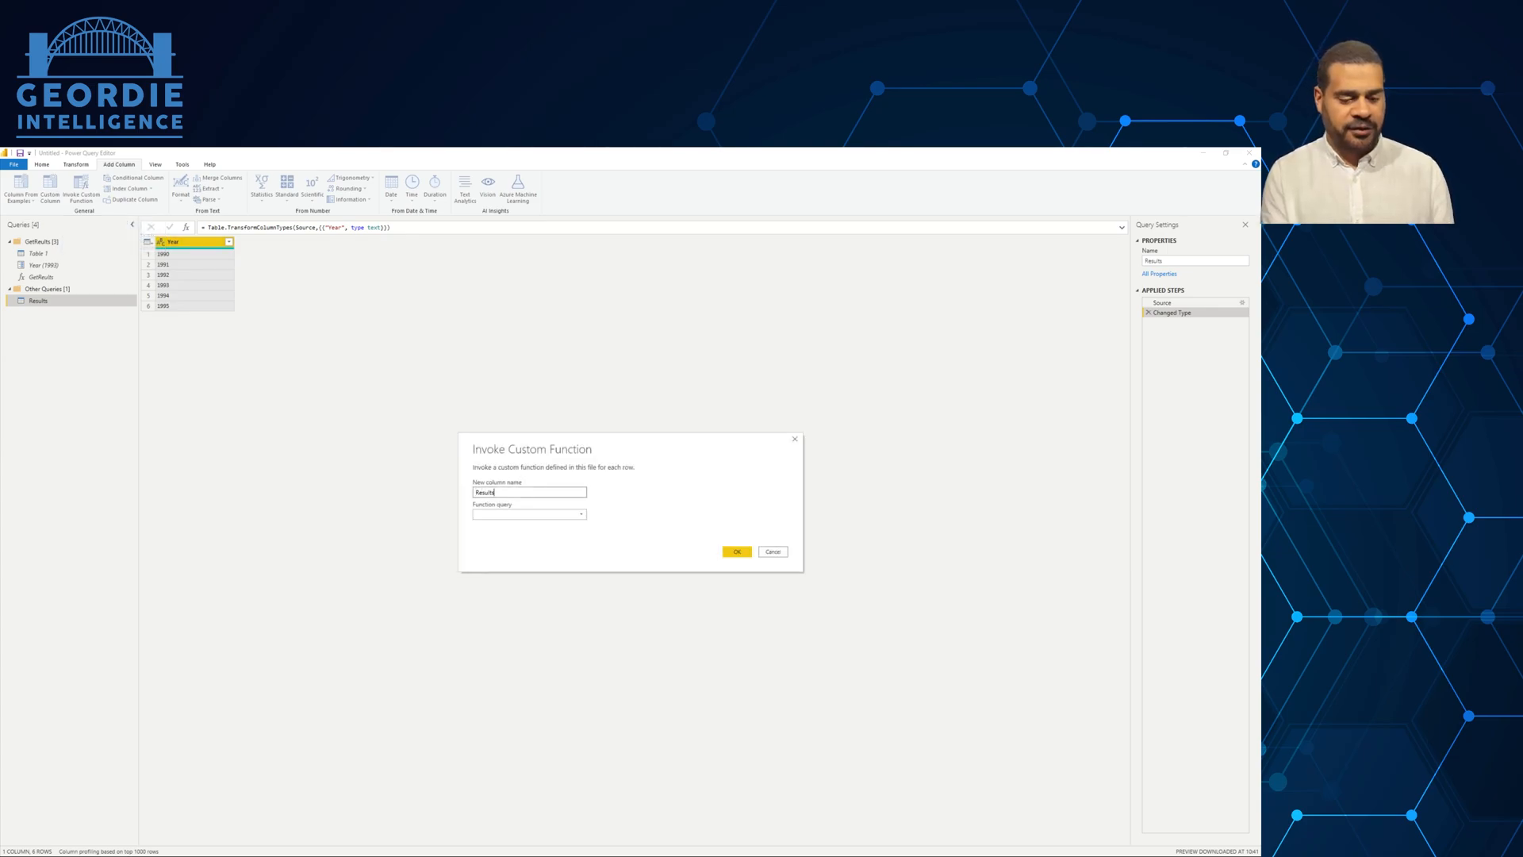
key(Tab)
key(Down)
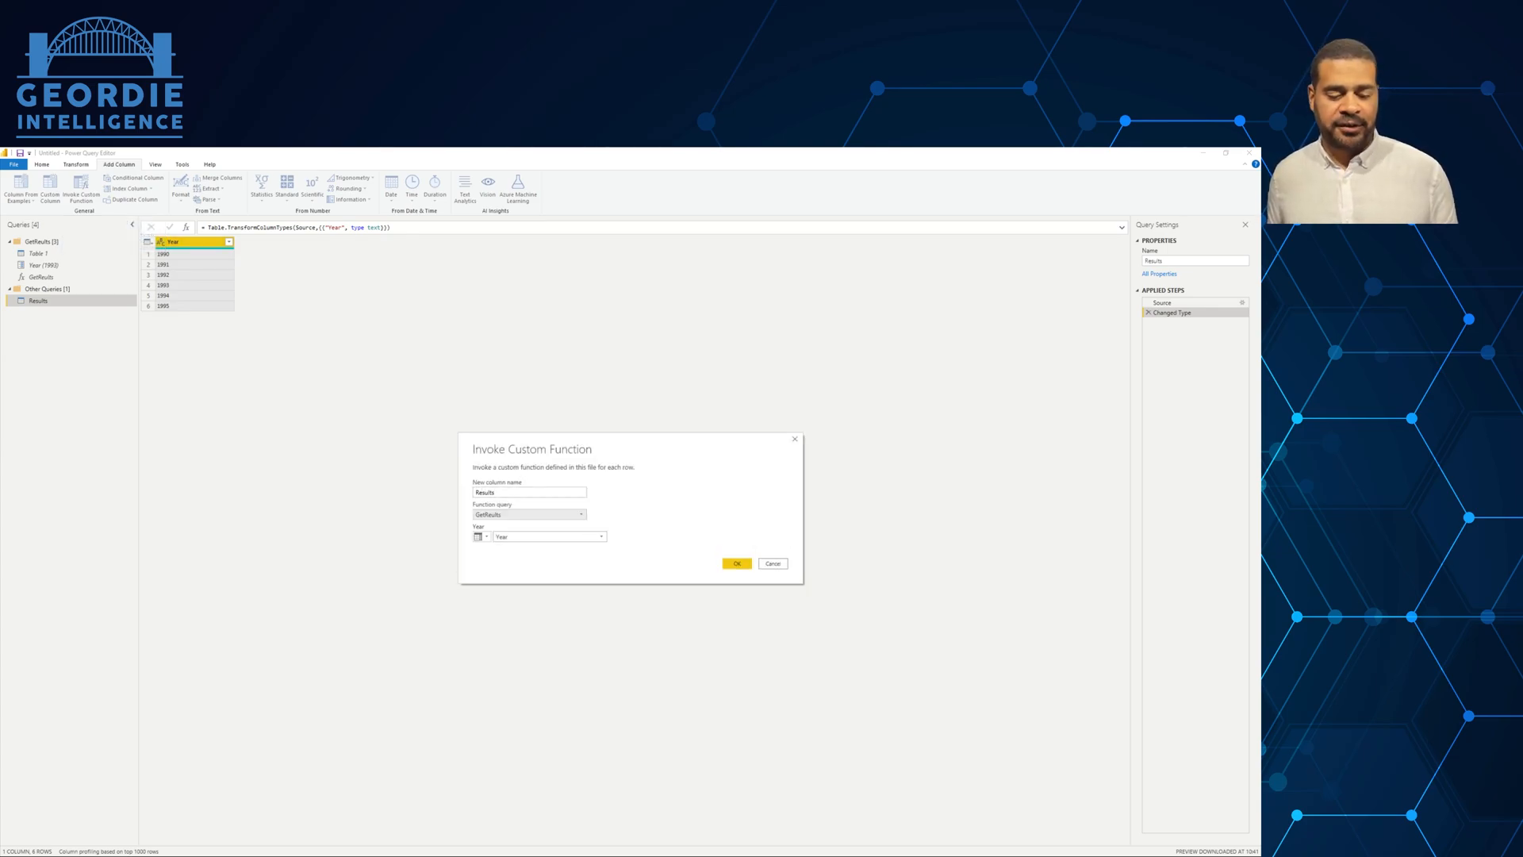
key(Return)
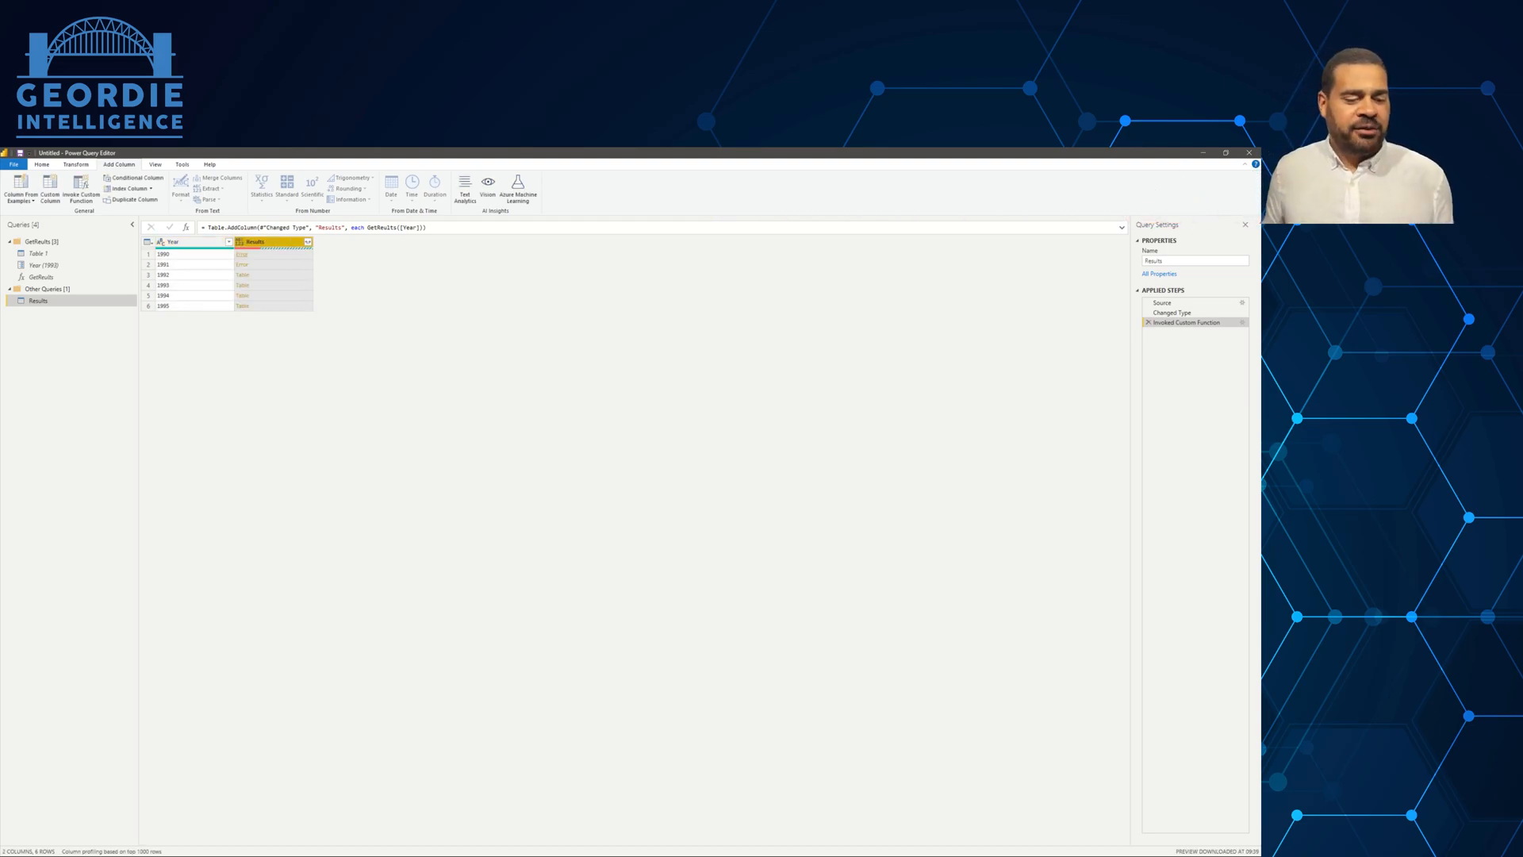
Check the 1990 row's error against the ESPN results page and remove the rows with errors in the Results column.
click(274, 255)
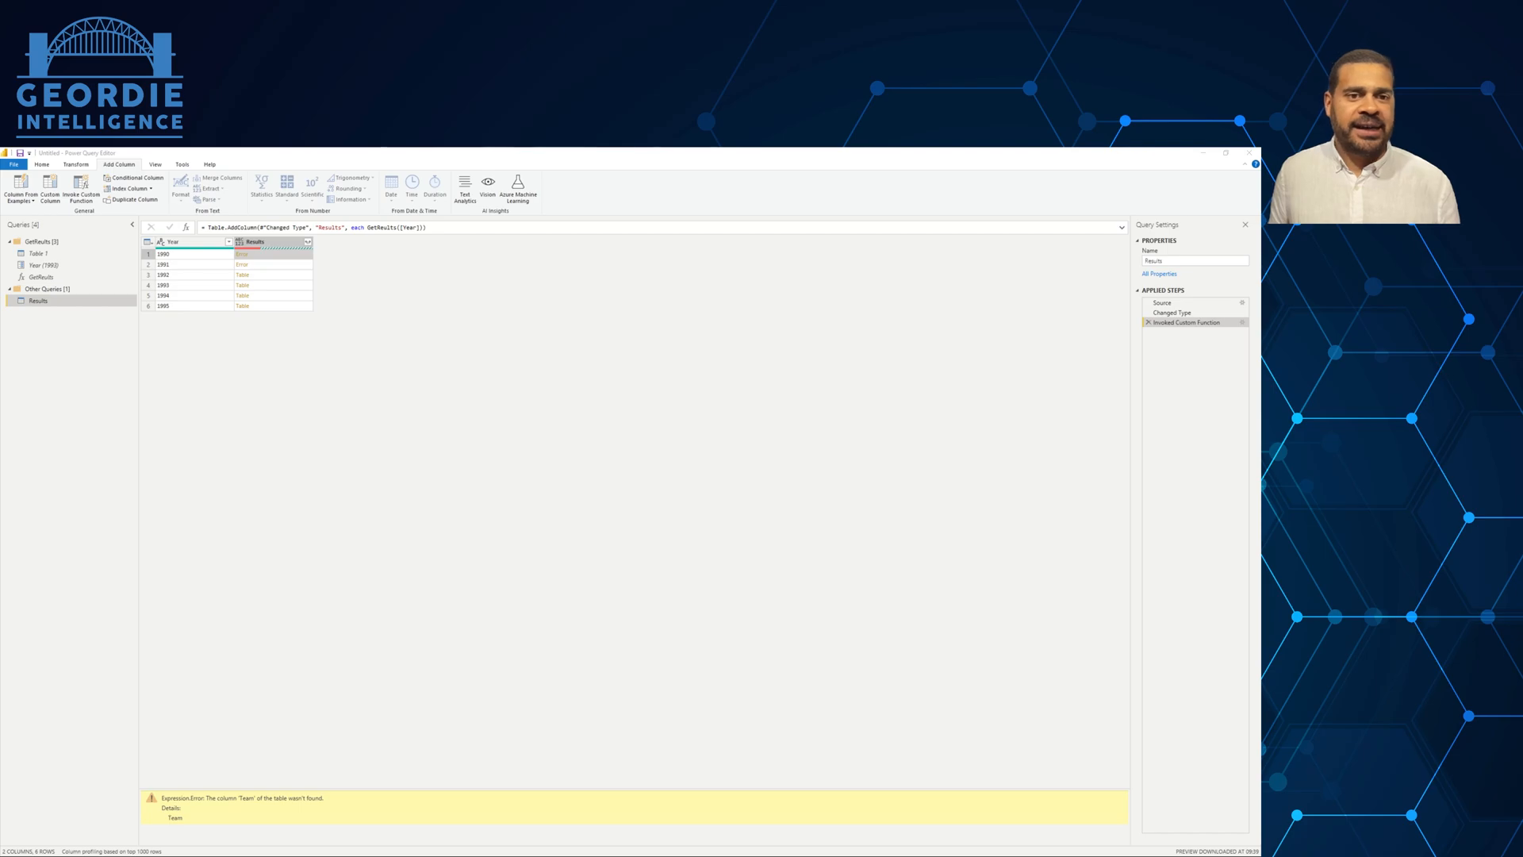
key(alt+Tab)
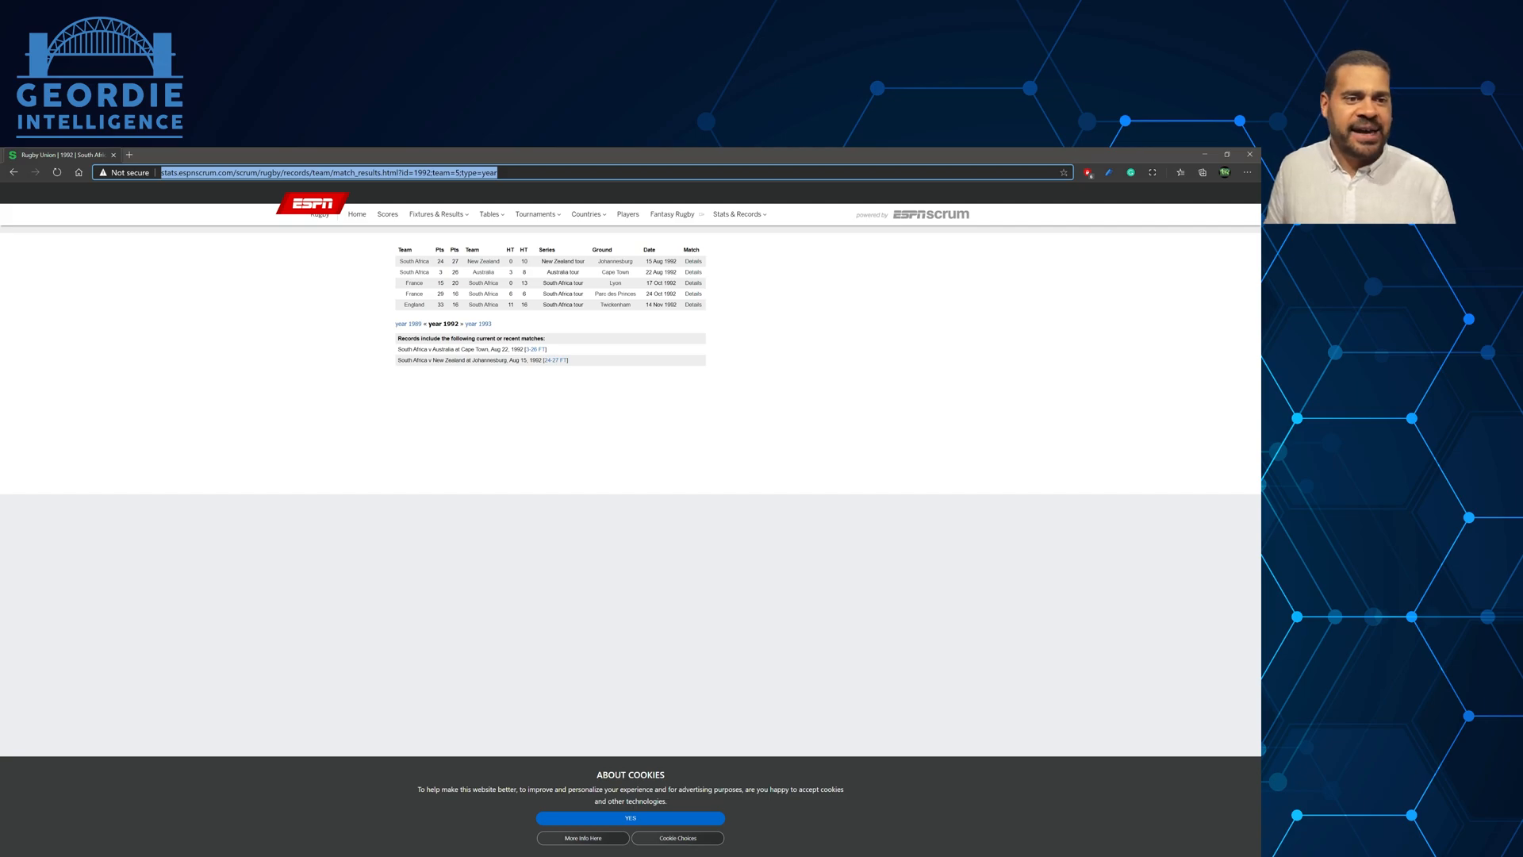
key(alt+Tab)
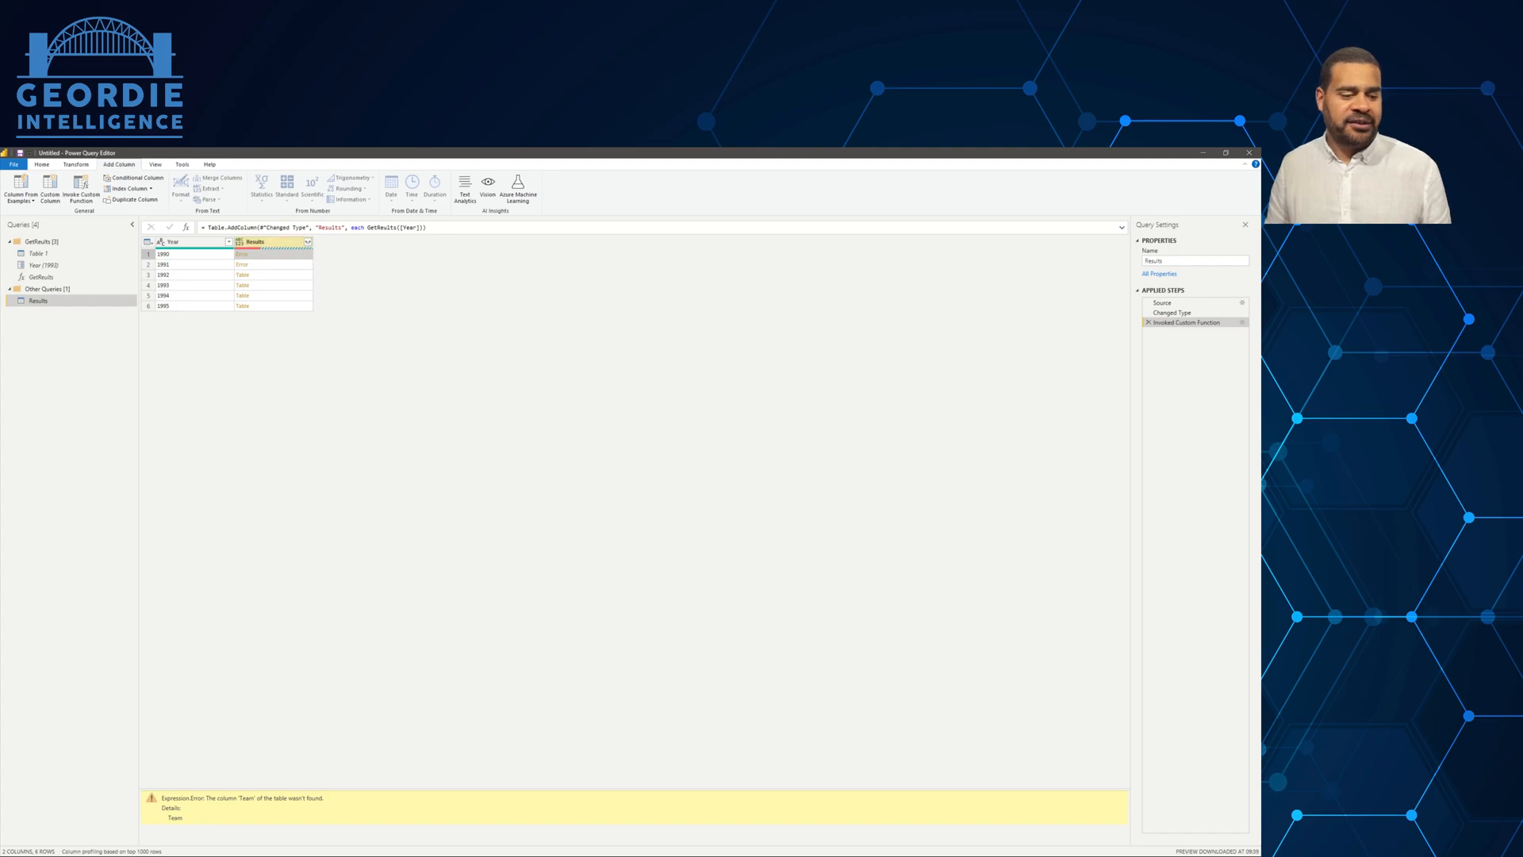
right_click(265, 242)
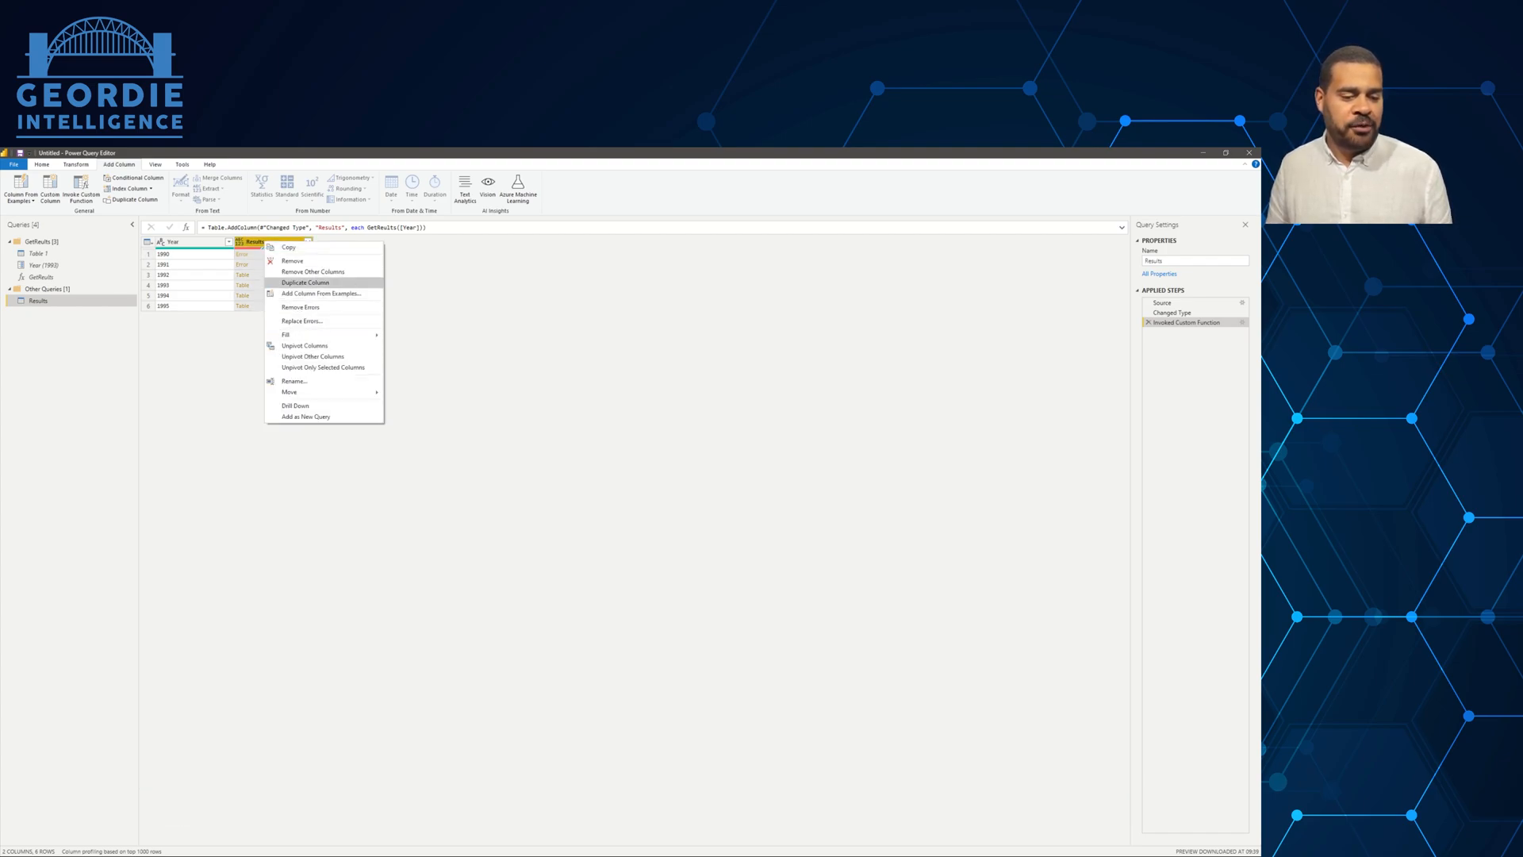
click(302, 307)
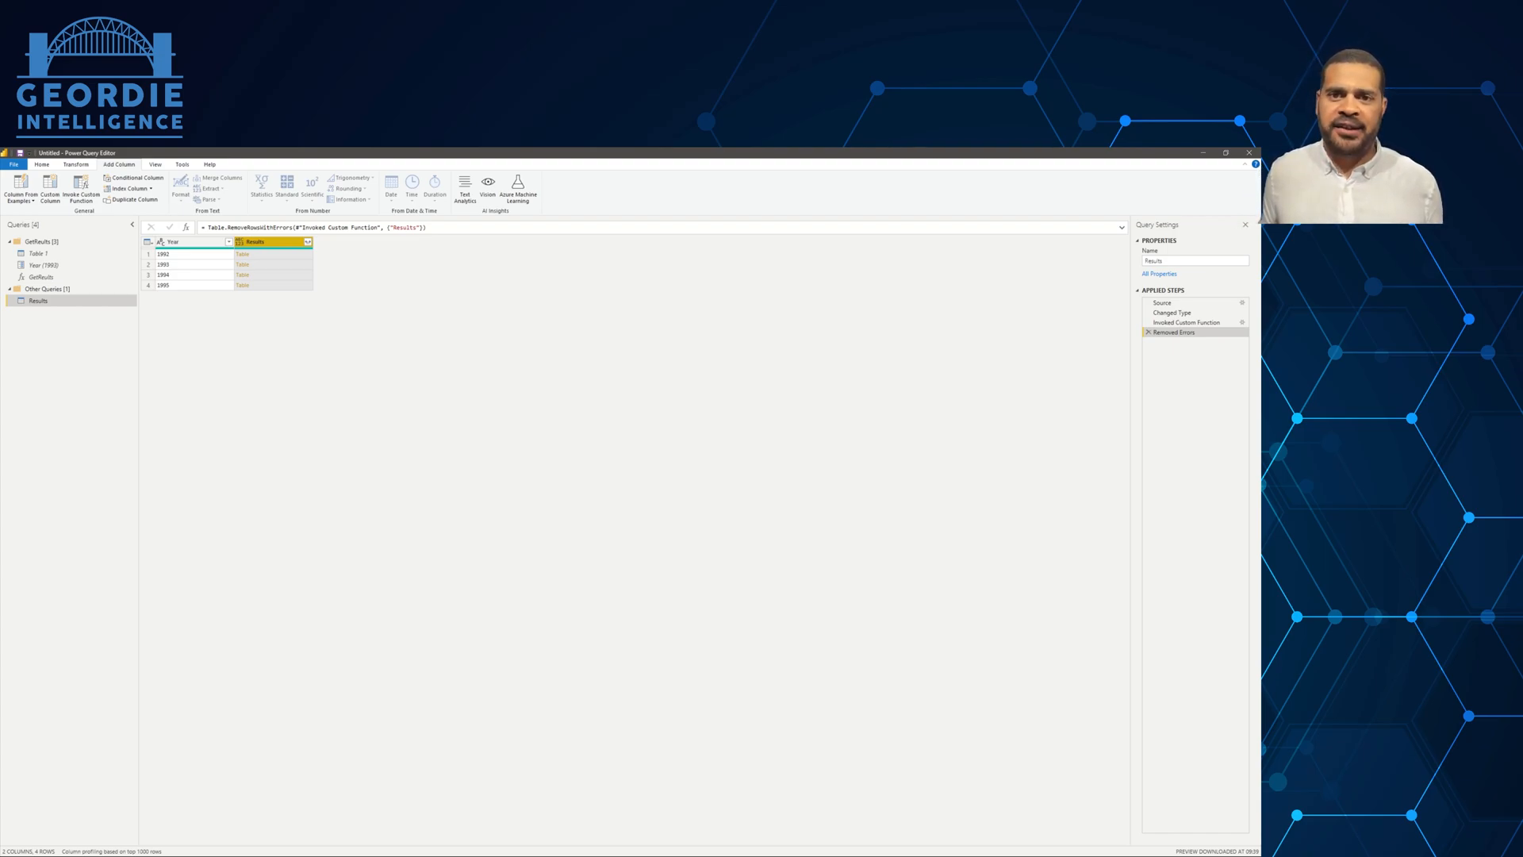
Expand all fields of the Results column without using the original column name as prefix.
click(308, 241)
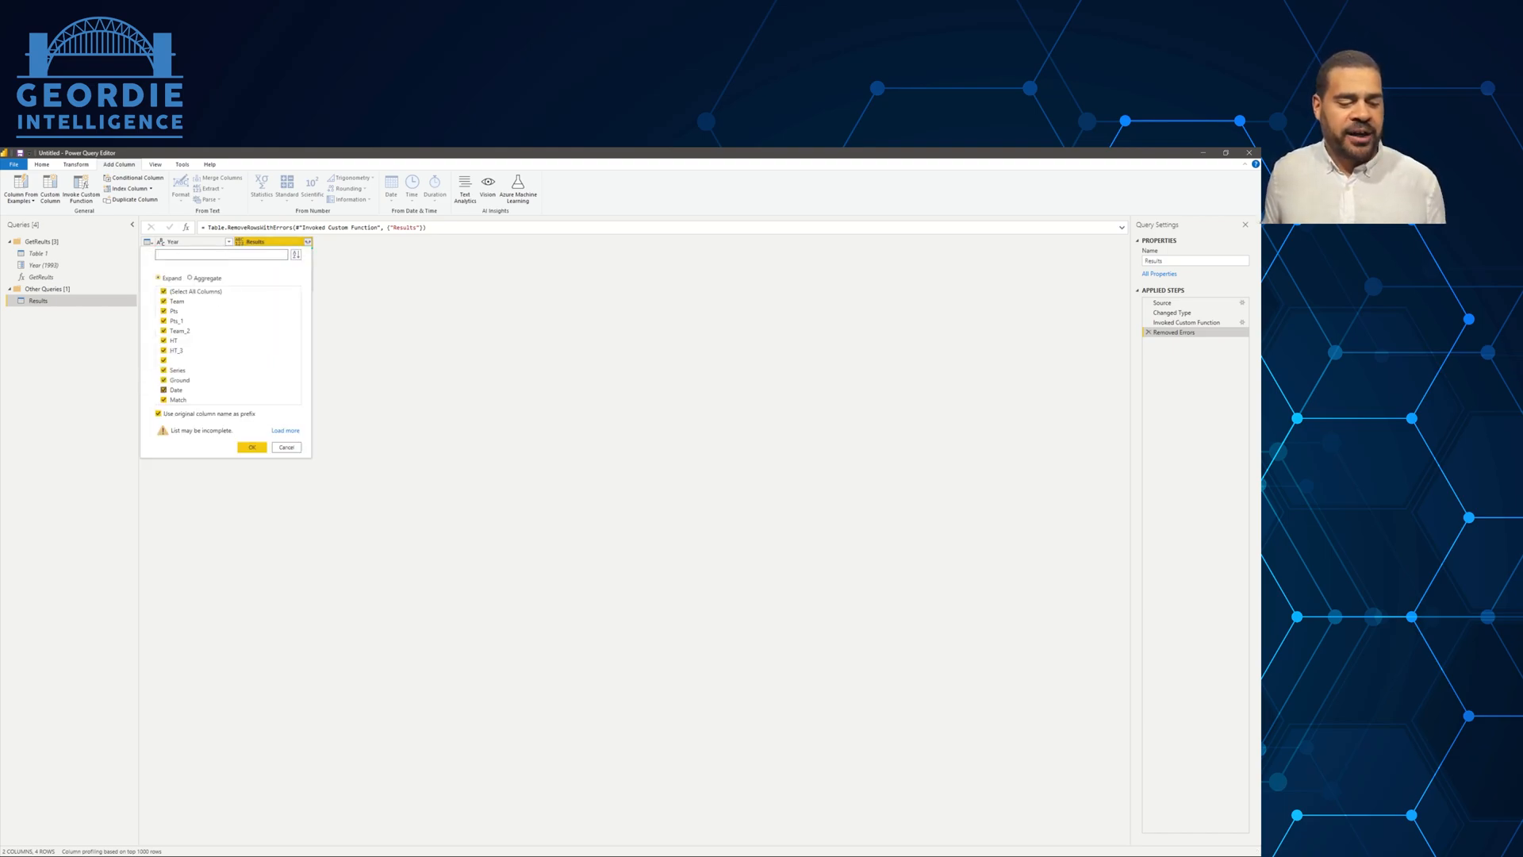
click(157, 413)
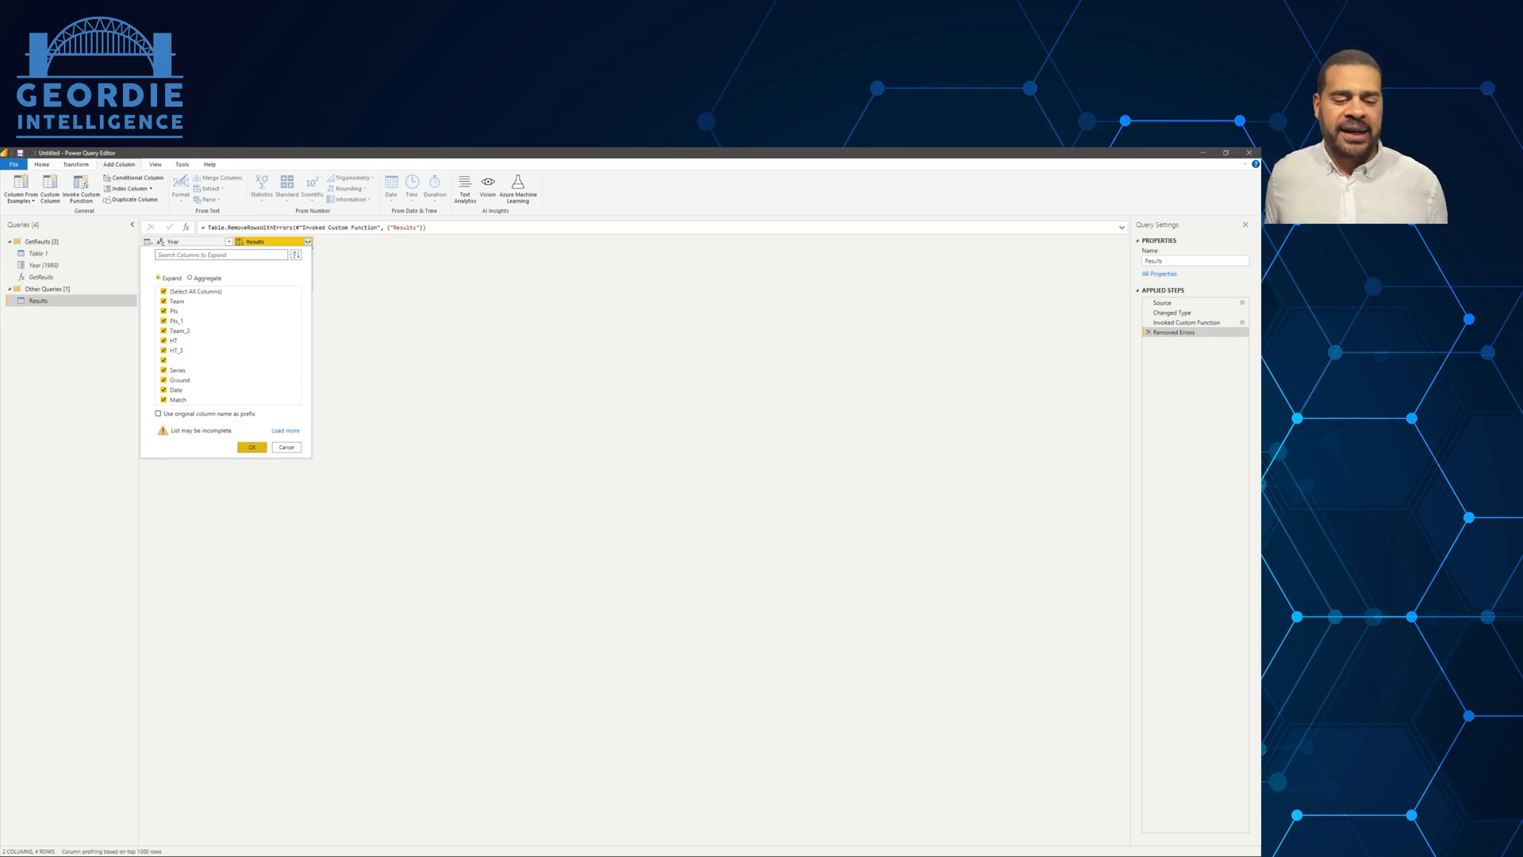
click(251, 446)
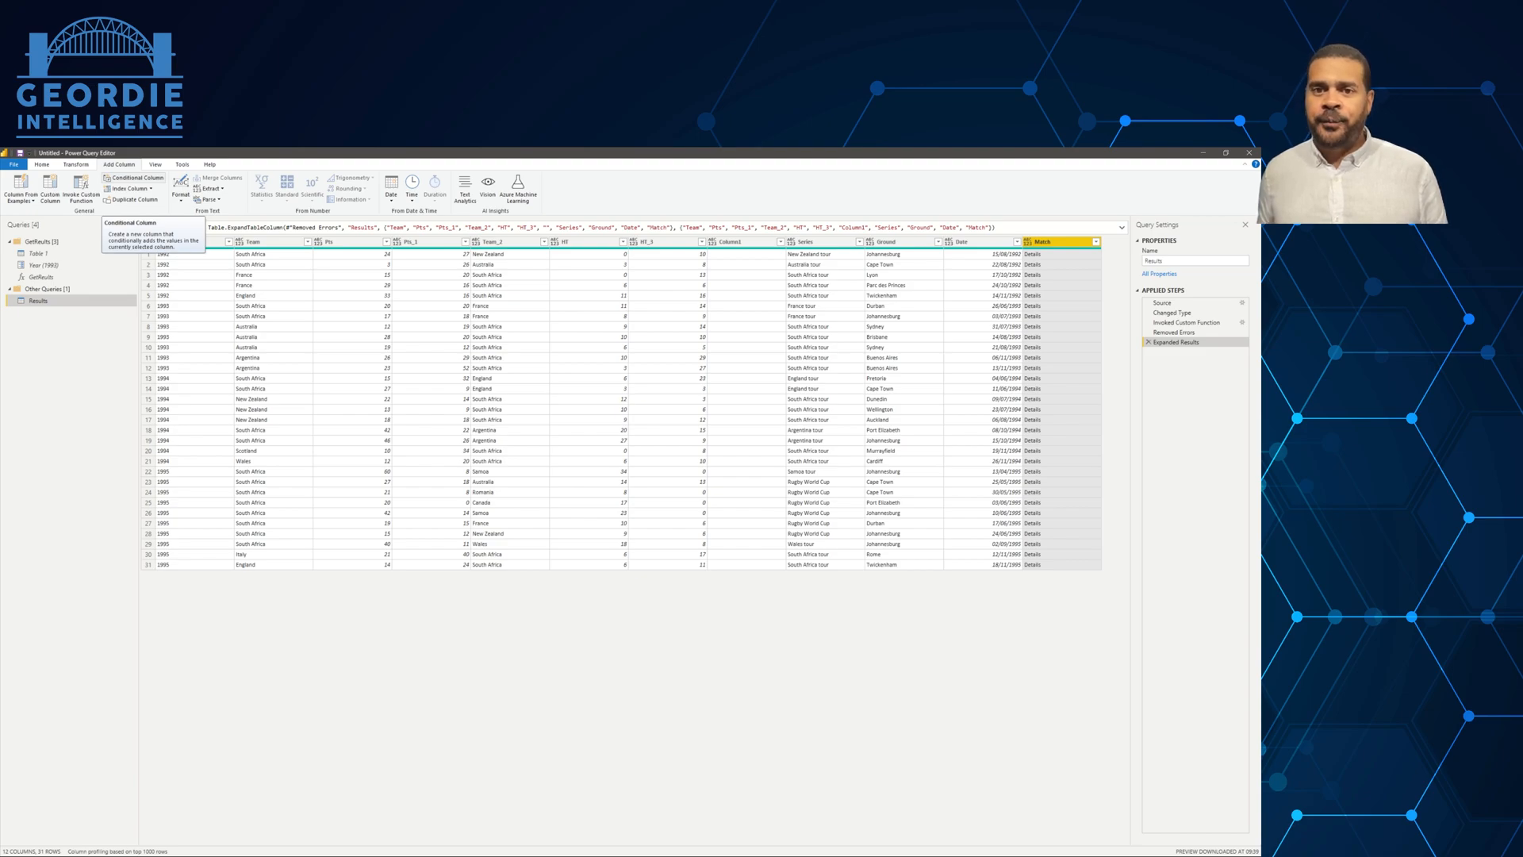
Add a conditional column named H/A that outputs H if Team equals South Africa and otherwise A.
click(134, 177)
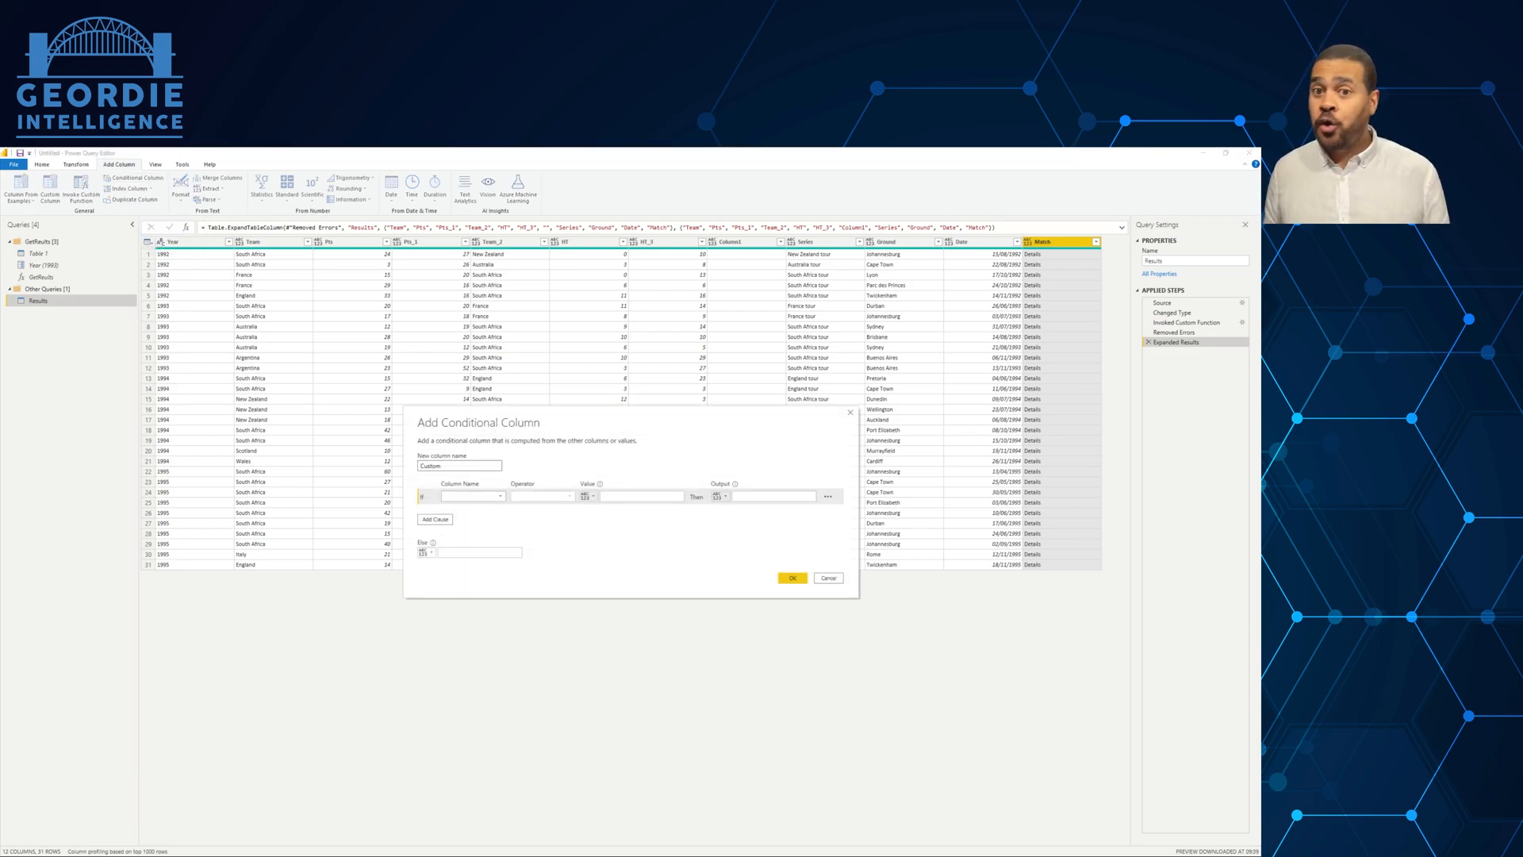
text(H)
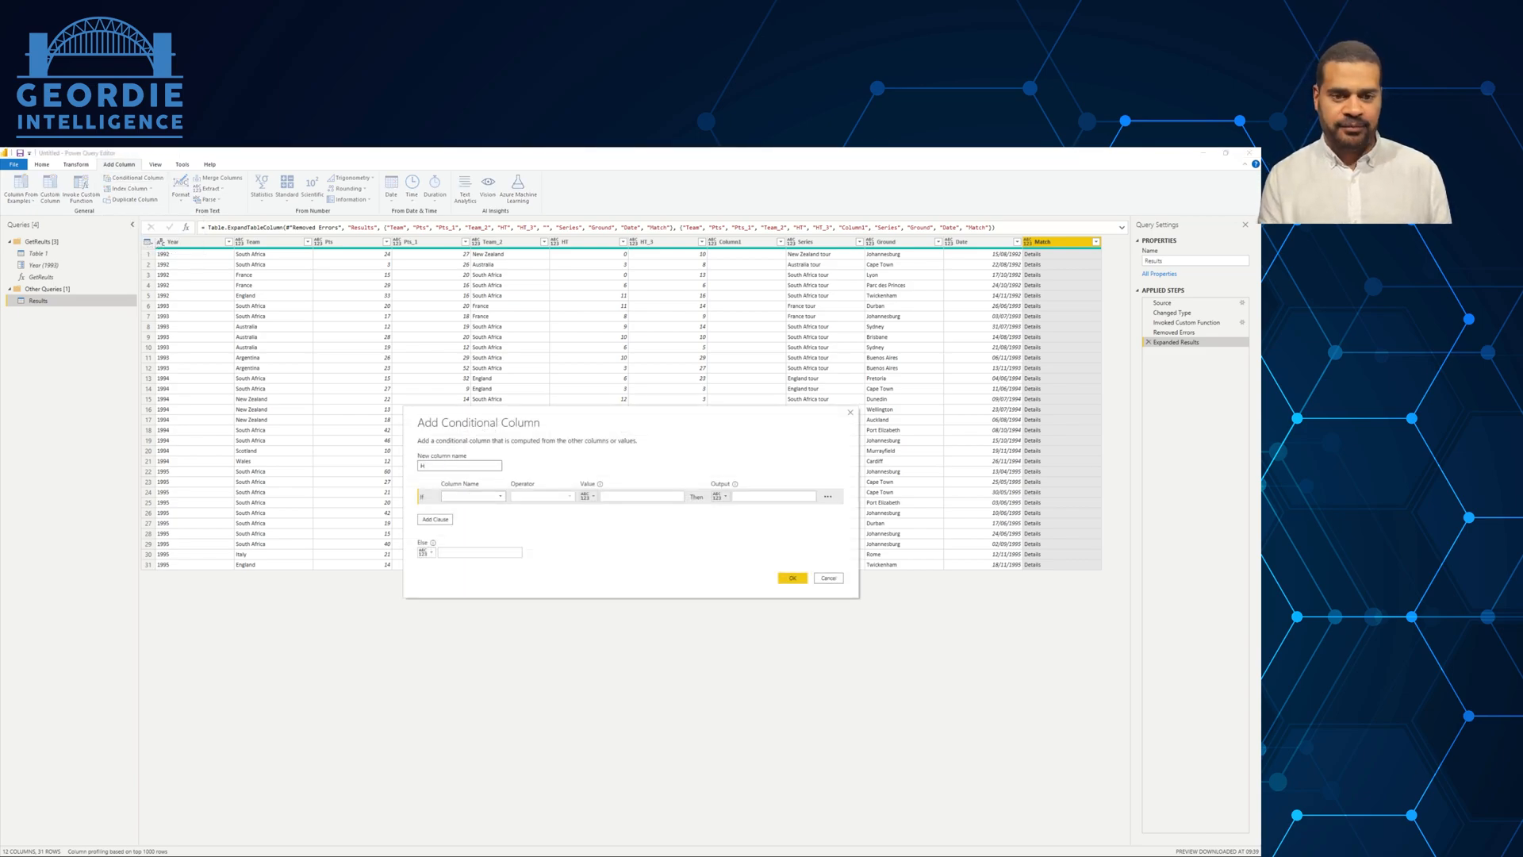
text(/A)
click(471, 495)
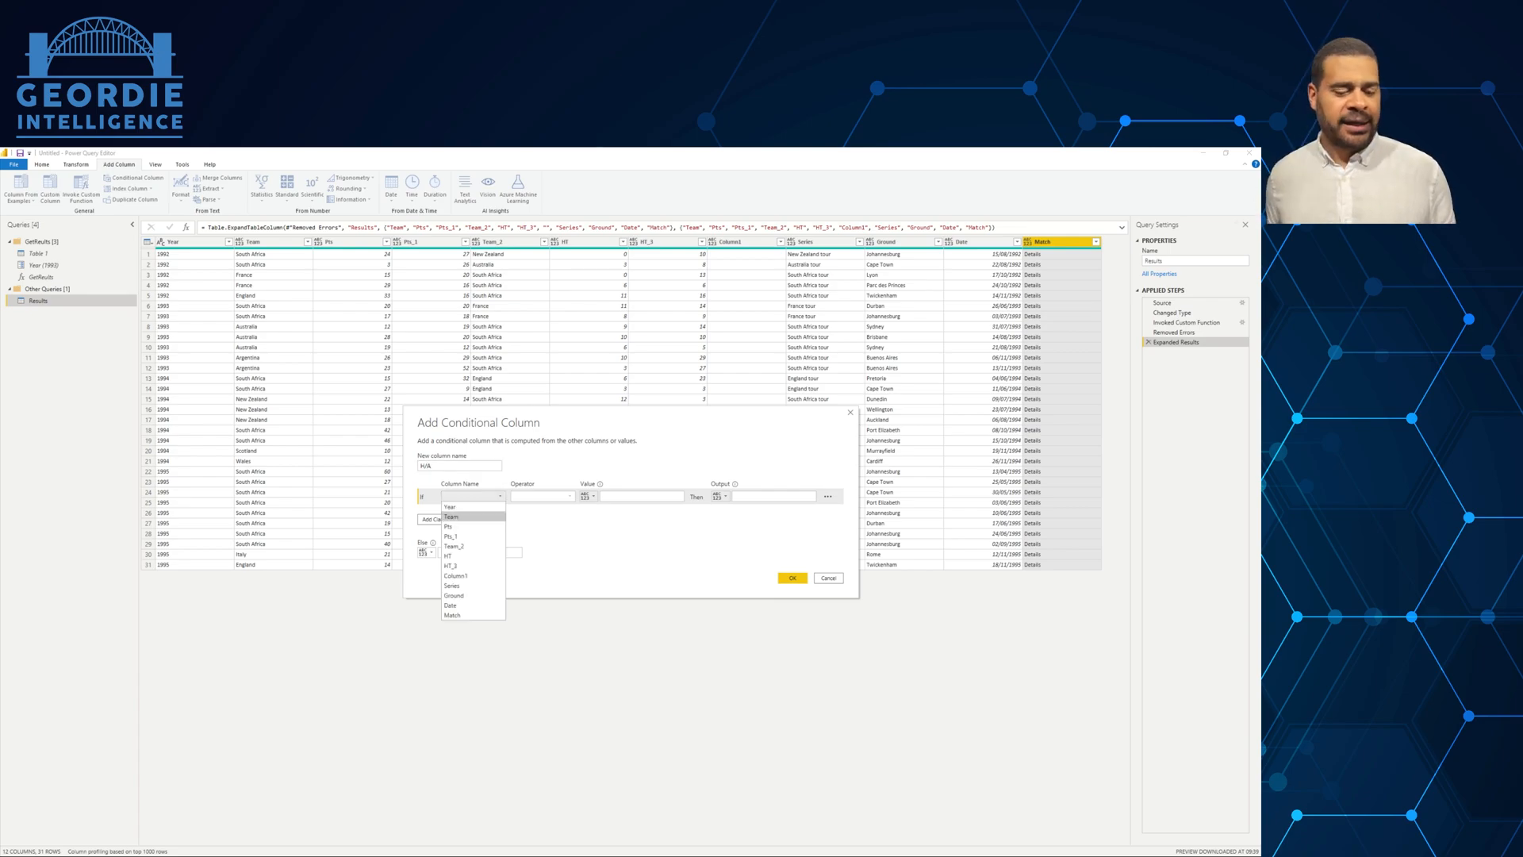
click(456, 519)
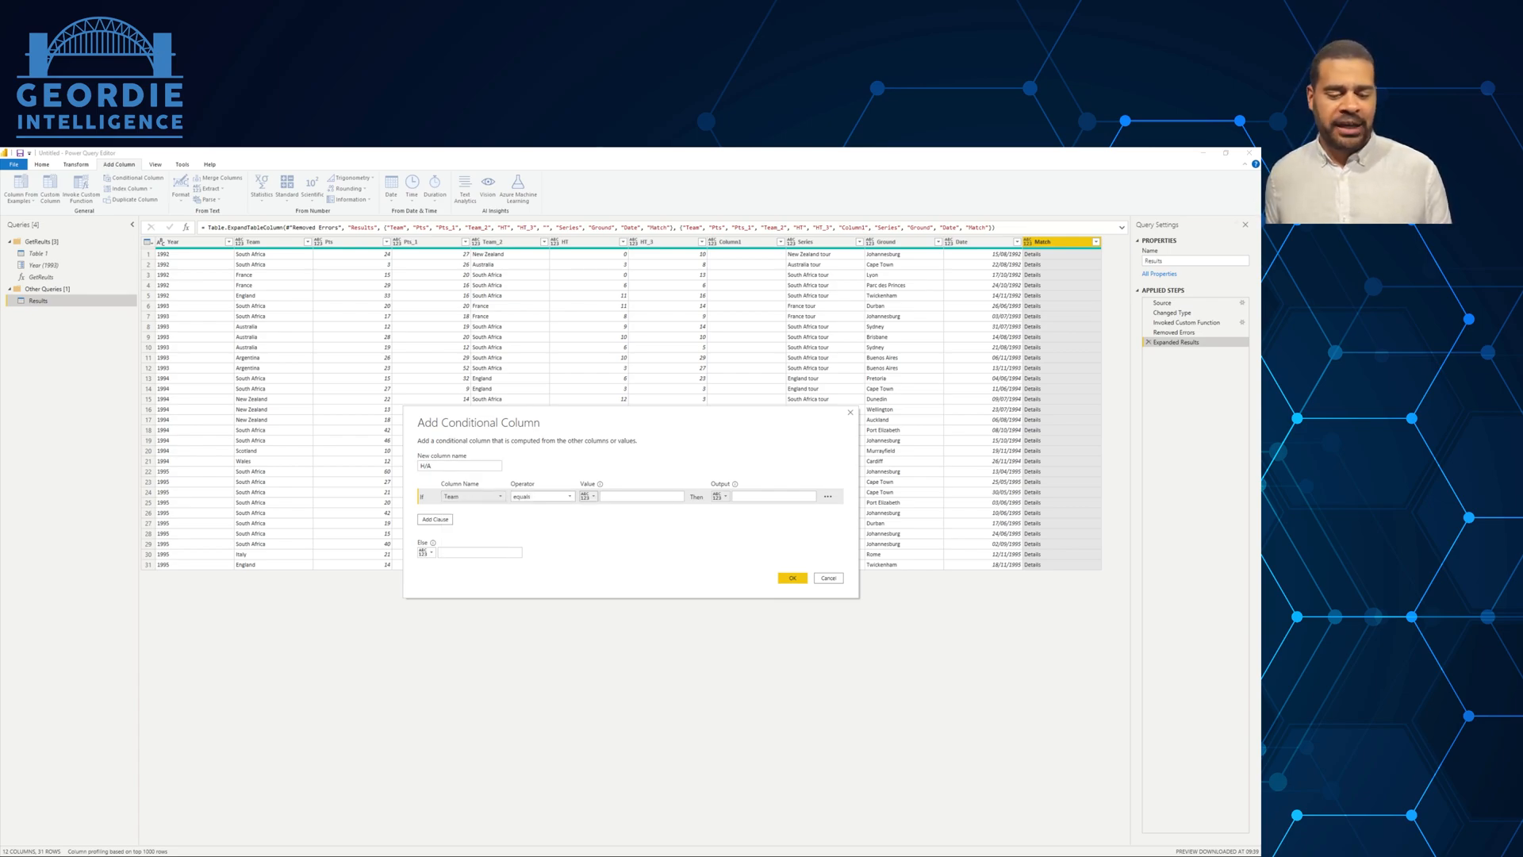
click(641, 497)
text(South)
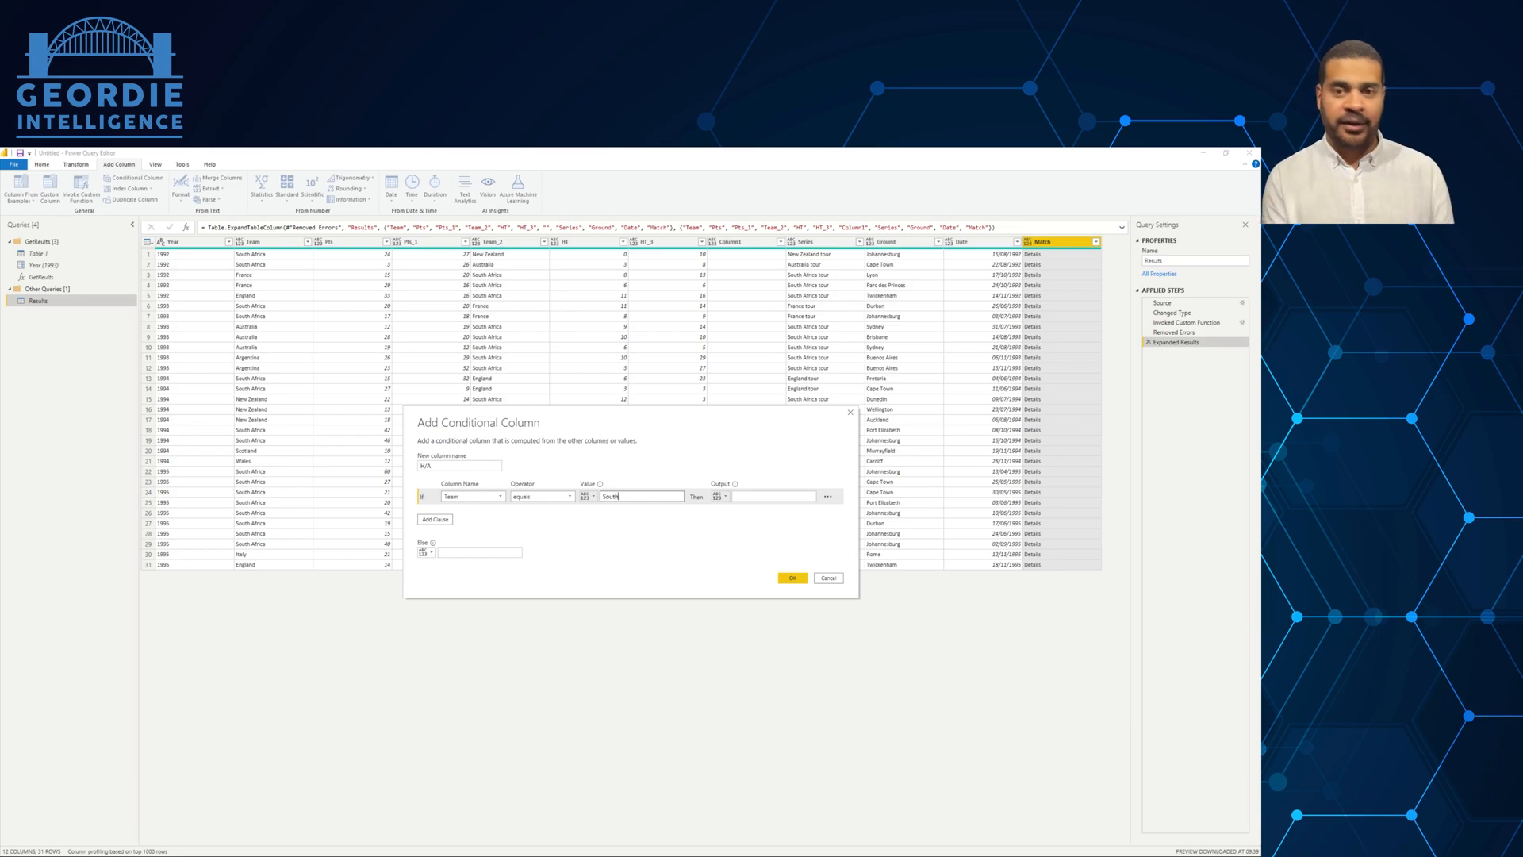
text( Africa)
key(Tab)
text(H)
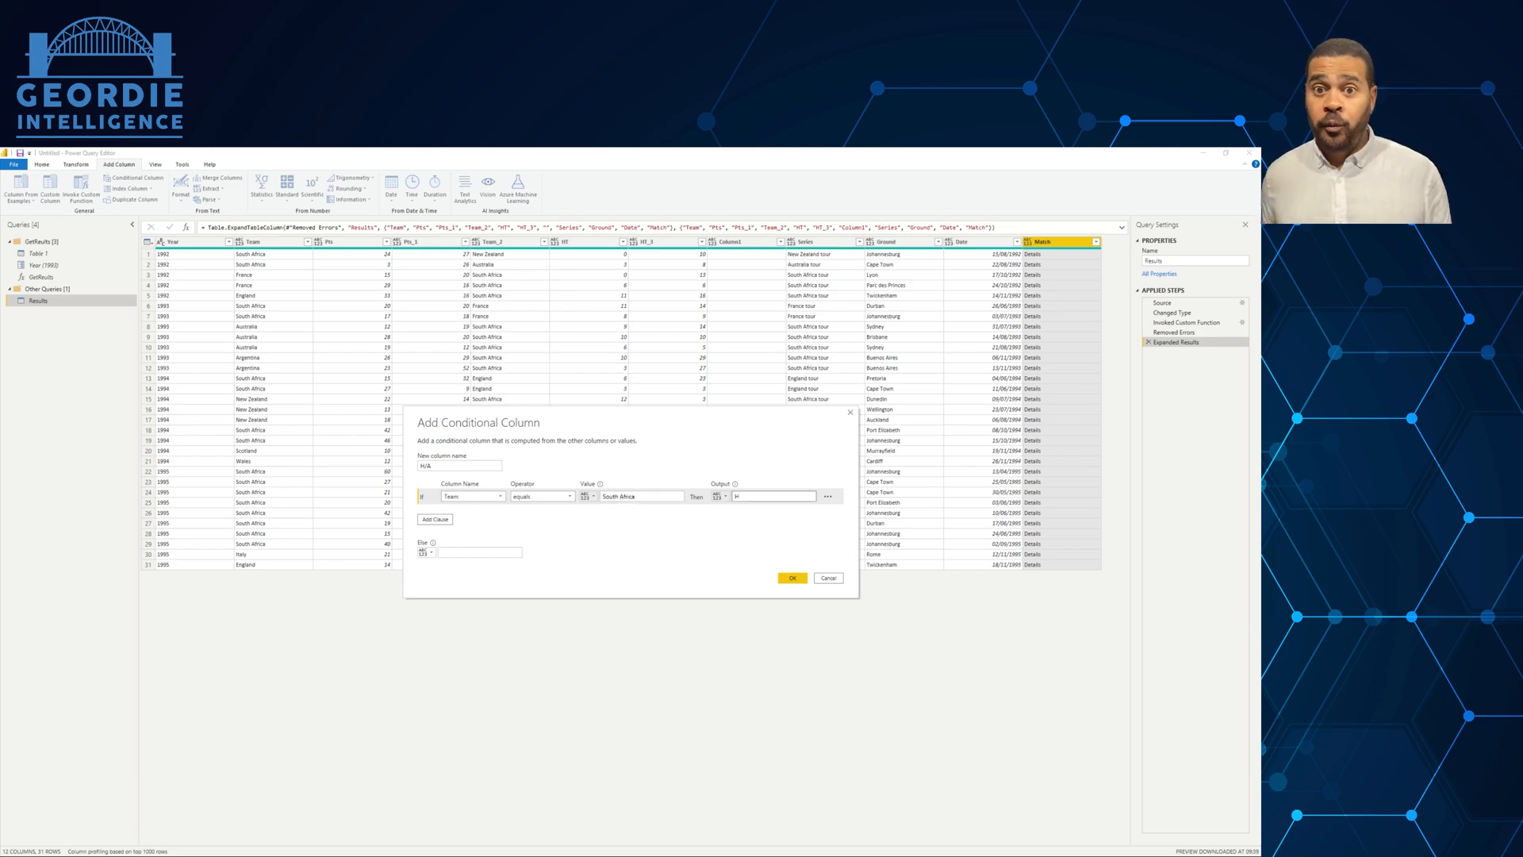
click(480, 552)
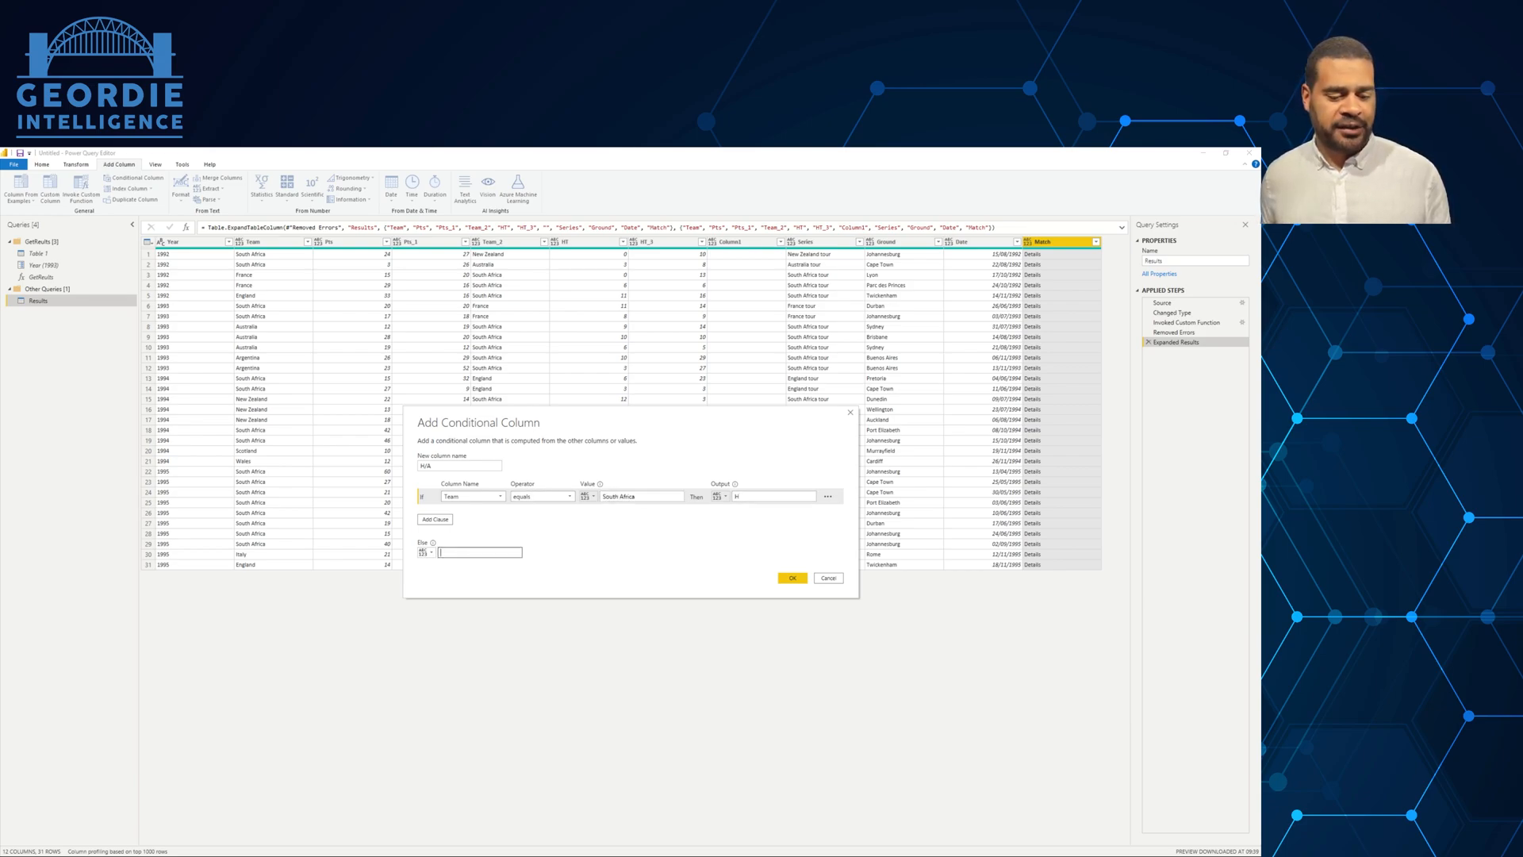
text(A)
click(792, 578)
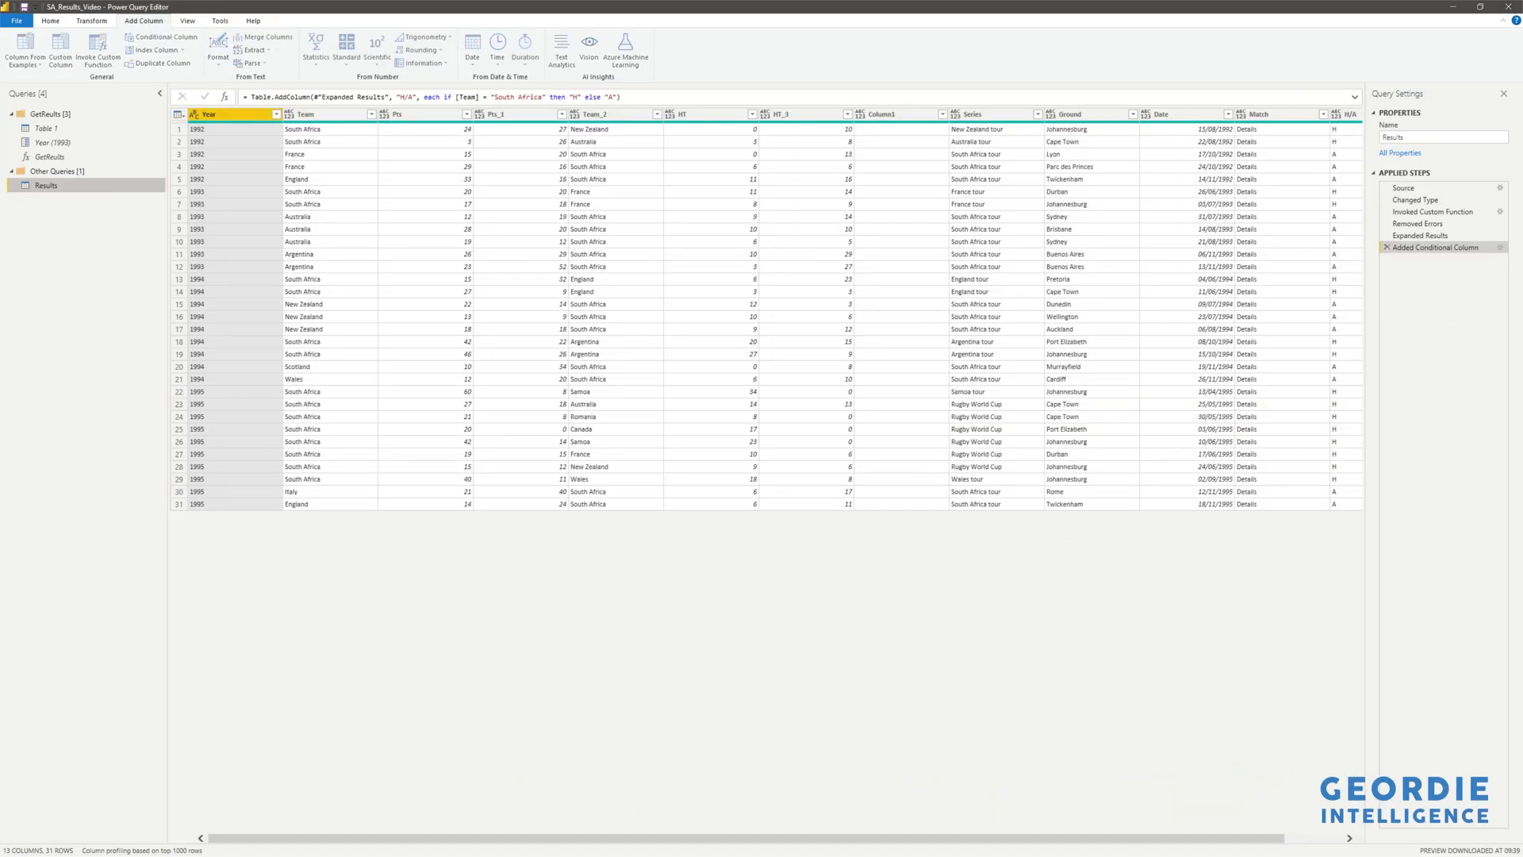
Add a conditional column named Oppenent that outputs Team_2 if H/A equals H and otherwise Team.
click(161, 37)
text(Oppenent)
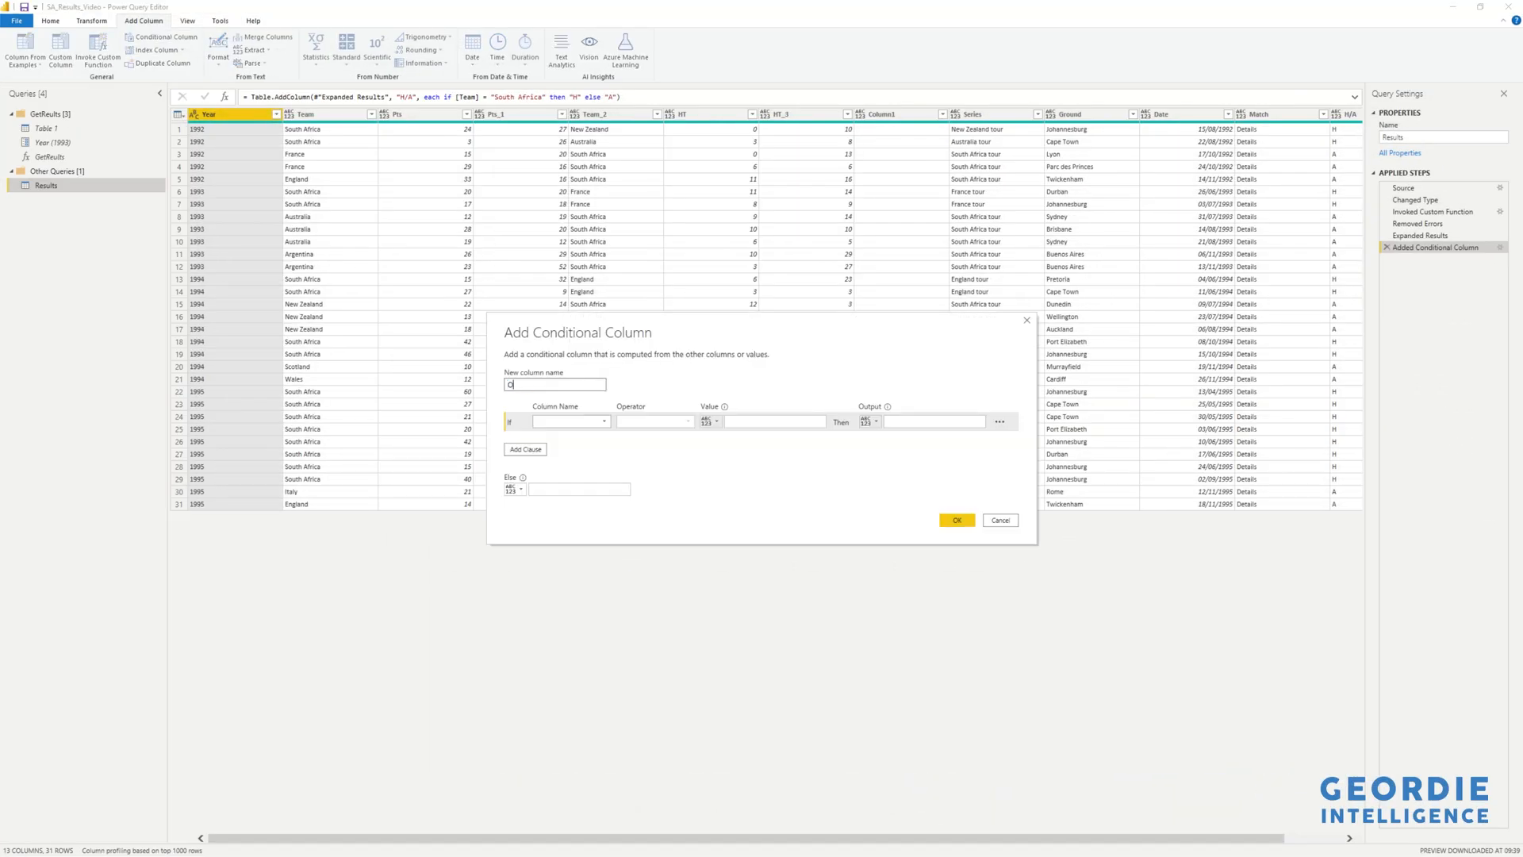
click(603, 421)
click(547, 577)
click(774, 421)
text(H)
click(870, 421)
click(904, 450)
click(978, 421)
click(900, 481)
click(956, 519)
Add a conditional column named SA_Score that outputs Pts if H/A equals H and otherwise Pts_1.
click(161, 36)
text(SA_Score)
click(603, 422)
click(547, 584)
click(774, 421)
text(H)
click(870, 421)
click(904, 449)
click(978, 421)
click(900, 457)
click(515, 489)
click(548, 516)
click(623, 489)
click(548, 537)
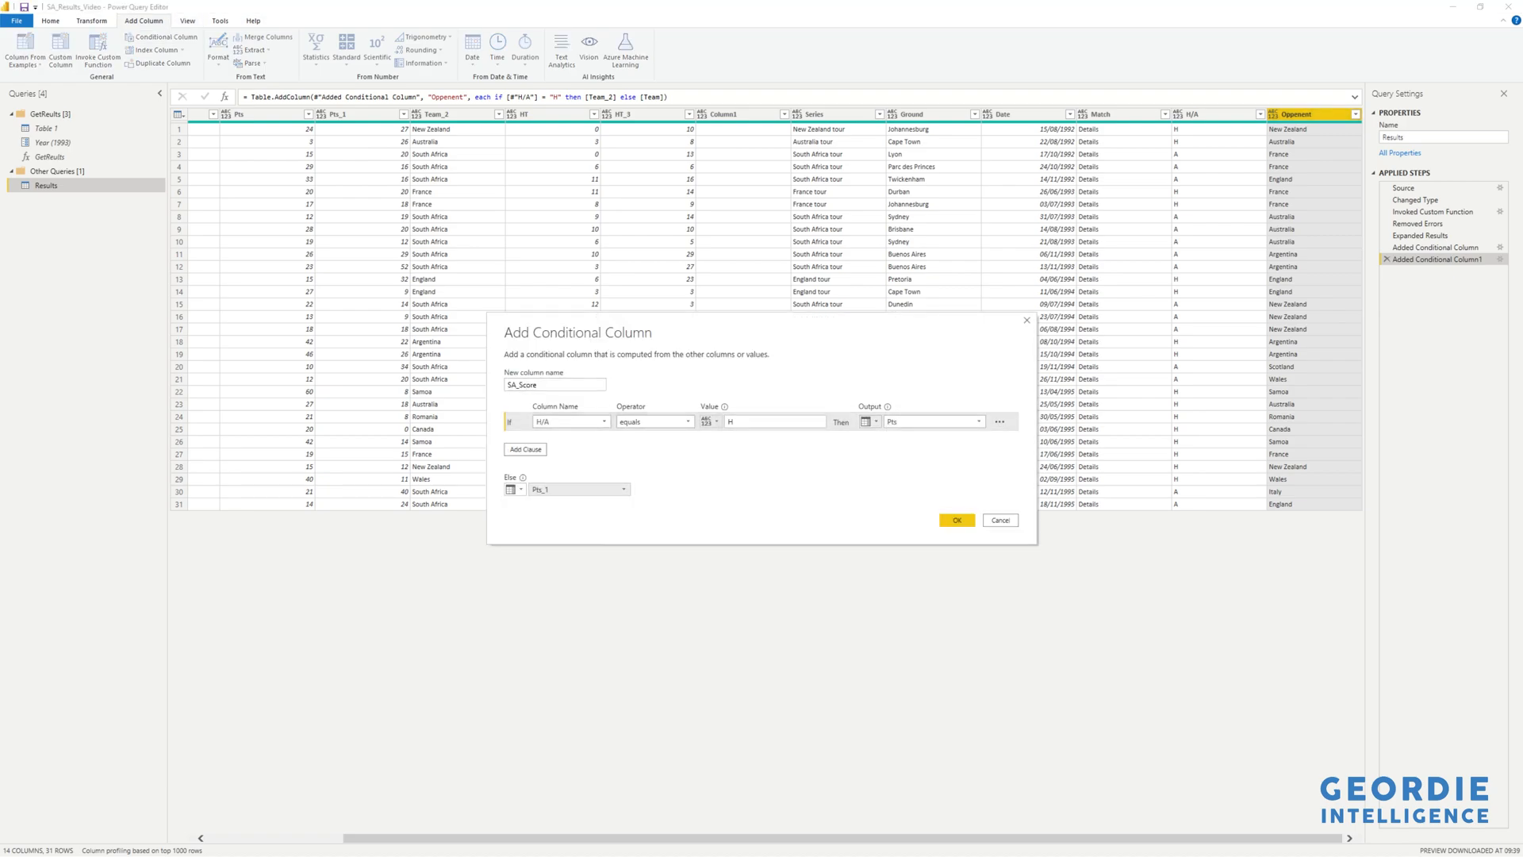
click(956, 521)
Add a conditional column named Opp_Score that outputs Pts_1 if H/A equals H and otherwise Pts.
click(161, 37)
text(Opp_Score)
click(571, 421)
click(543, 577)
click(774, 421)
text(H)
click(870, 421)
click(904, 449)
click(978, 421)
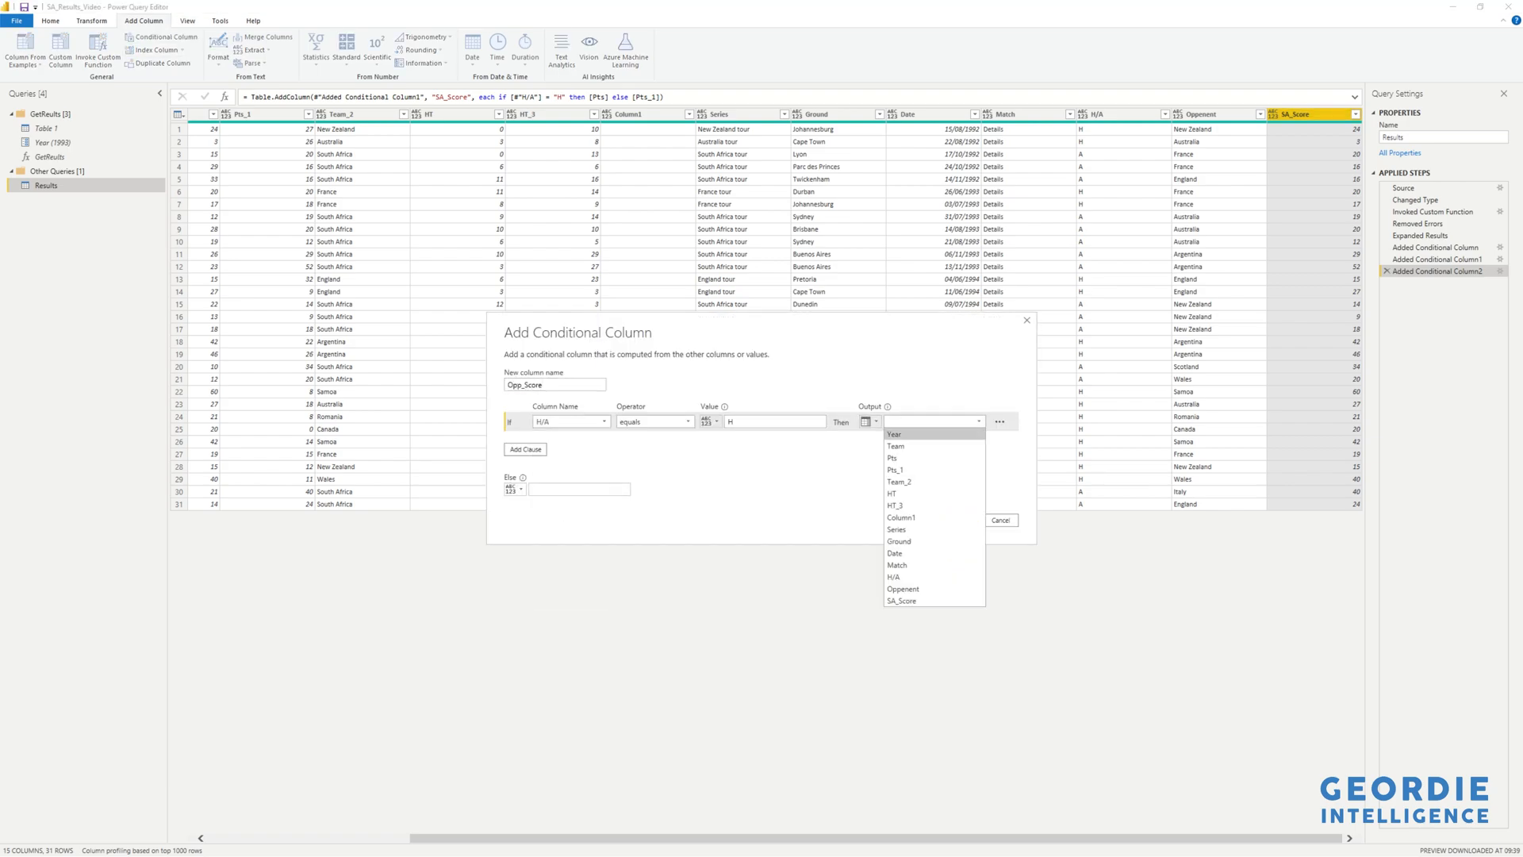
click(895, 470)
click(514, 489)
click(549, 516)
click(623, 489)
click(547, 525)
key(Return)
click(162, 37)
text(WLD)
key(Tab)
key(alt+Down)
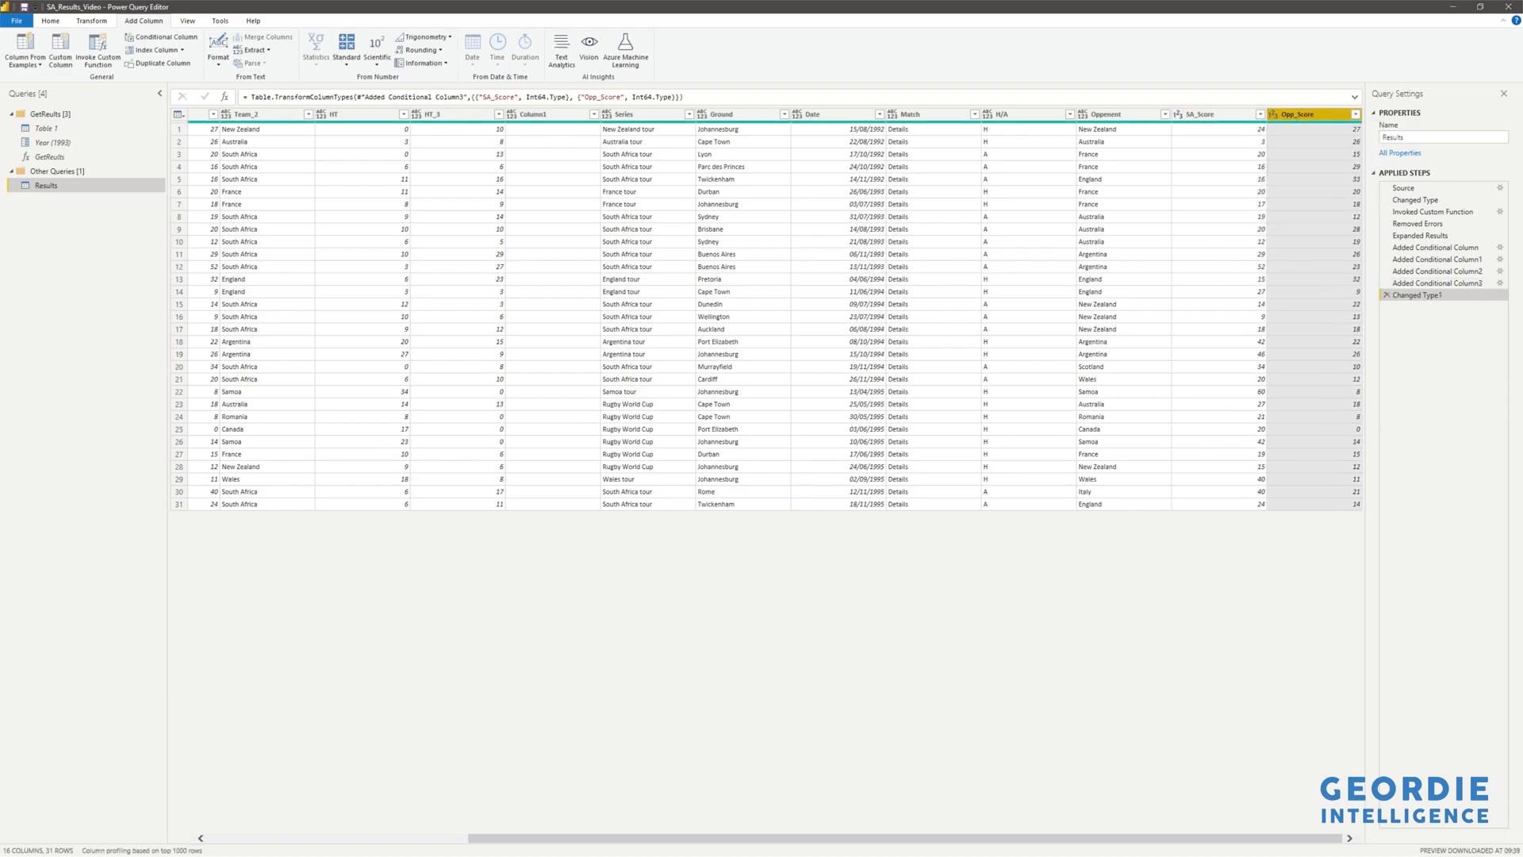
Start a conditional column named WLD whose first clause outputs 1 if SA_Score is greater than the Opp_Score column.
click(162, 38)
text(WLD)
click(572, 422)
click(571, 601)
click(655, 422)
click(655, 458)
click(711, 422)
click(731, 446)
click(767, 422)
click(745, 612)
click(935, 422)
text(1)
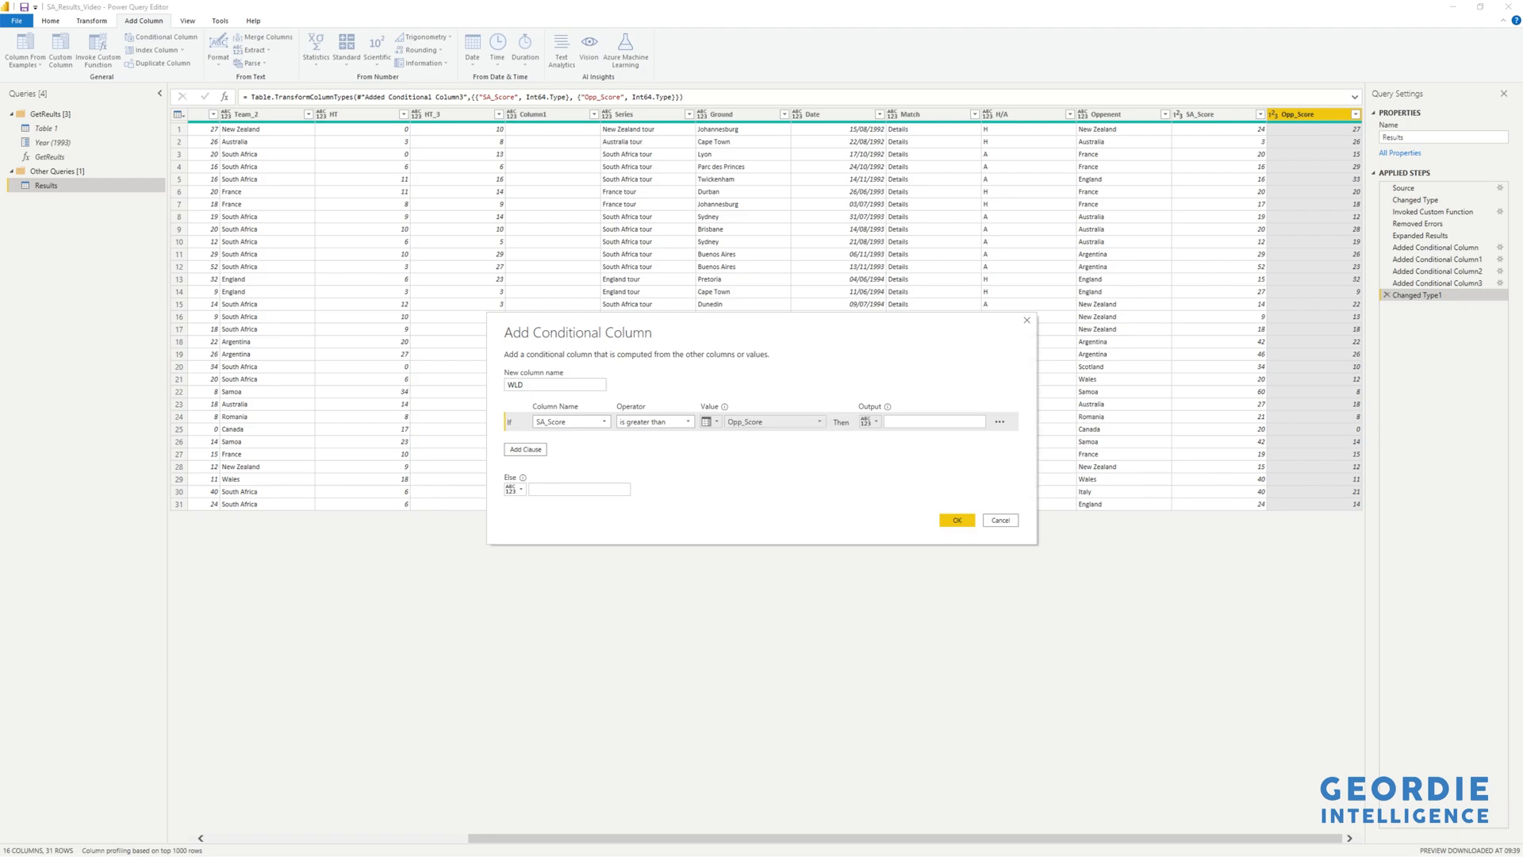
Add a second clause to the WLD column that outputs -1 if SA_Score is less than the Opp_Score column.
click(525, 449)
click(571, 441)
click(571, 600)
click(656, 441)
click(655, 501)
click(711, 441)
click(742, 468)
click(776, 441)
click(749, 607)
click(776, 441)
click(747, 631)
click(935, 441)
text(-)
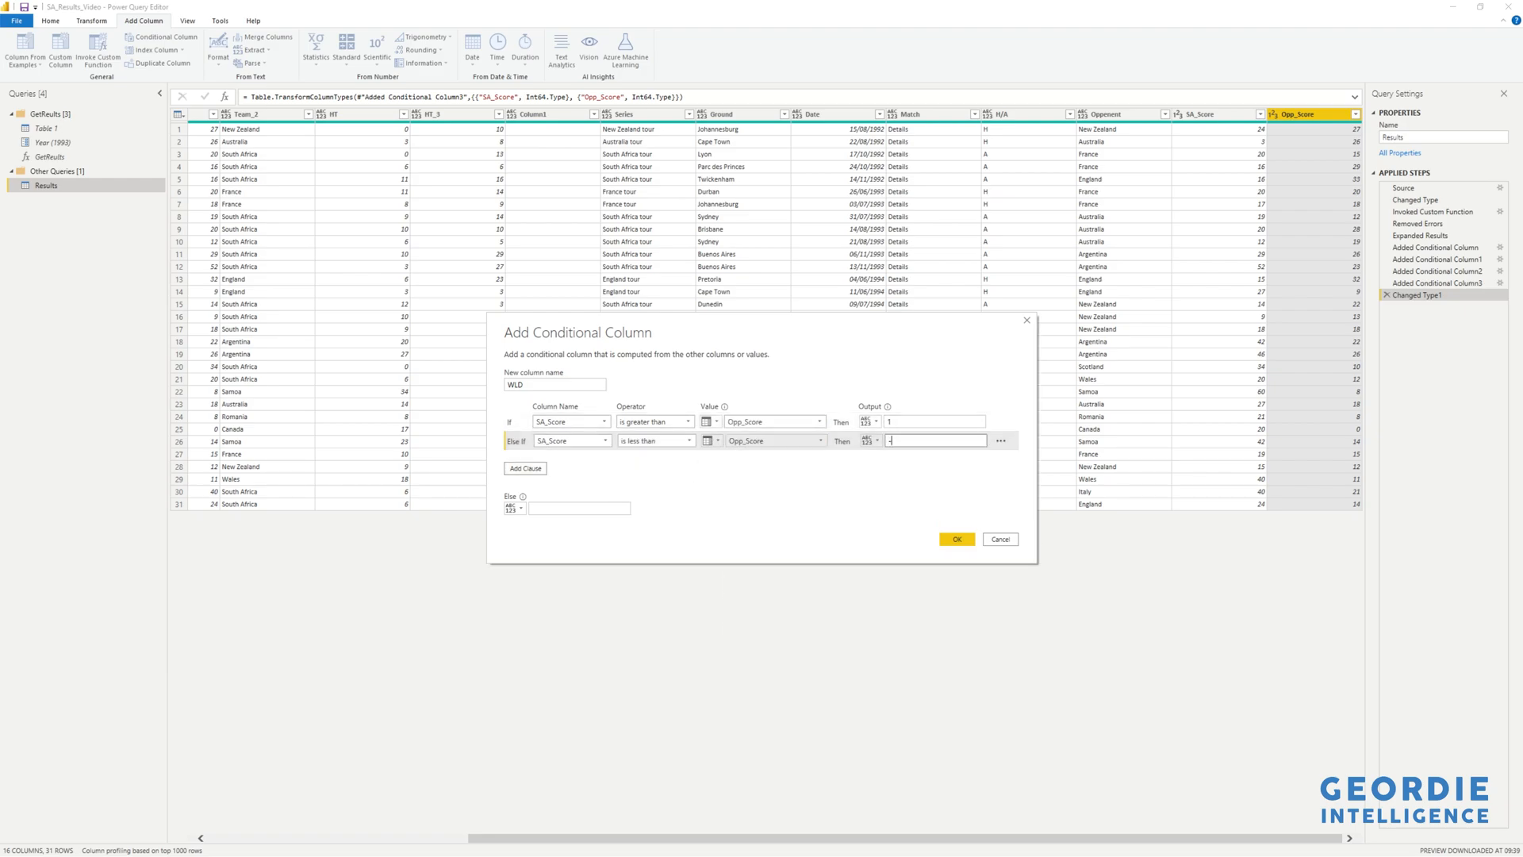
text(1)
Add a third clause that outputs 0 if SA_Score equals the Opp_Score column and create the WLD column.
click(525, 468)
click(571, 460)
click(744, 638)
click(655, 460)
click(711, 460)
click(744, 486)
click(767, 460)
click(745, 650)
click(934, 460)
text(0)
click(956, 559)
Set the data type of WLD to Whole Number and of Oppenent and H/A to Text.
click(1273, 115)
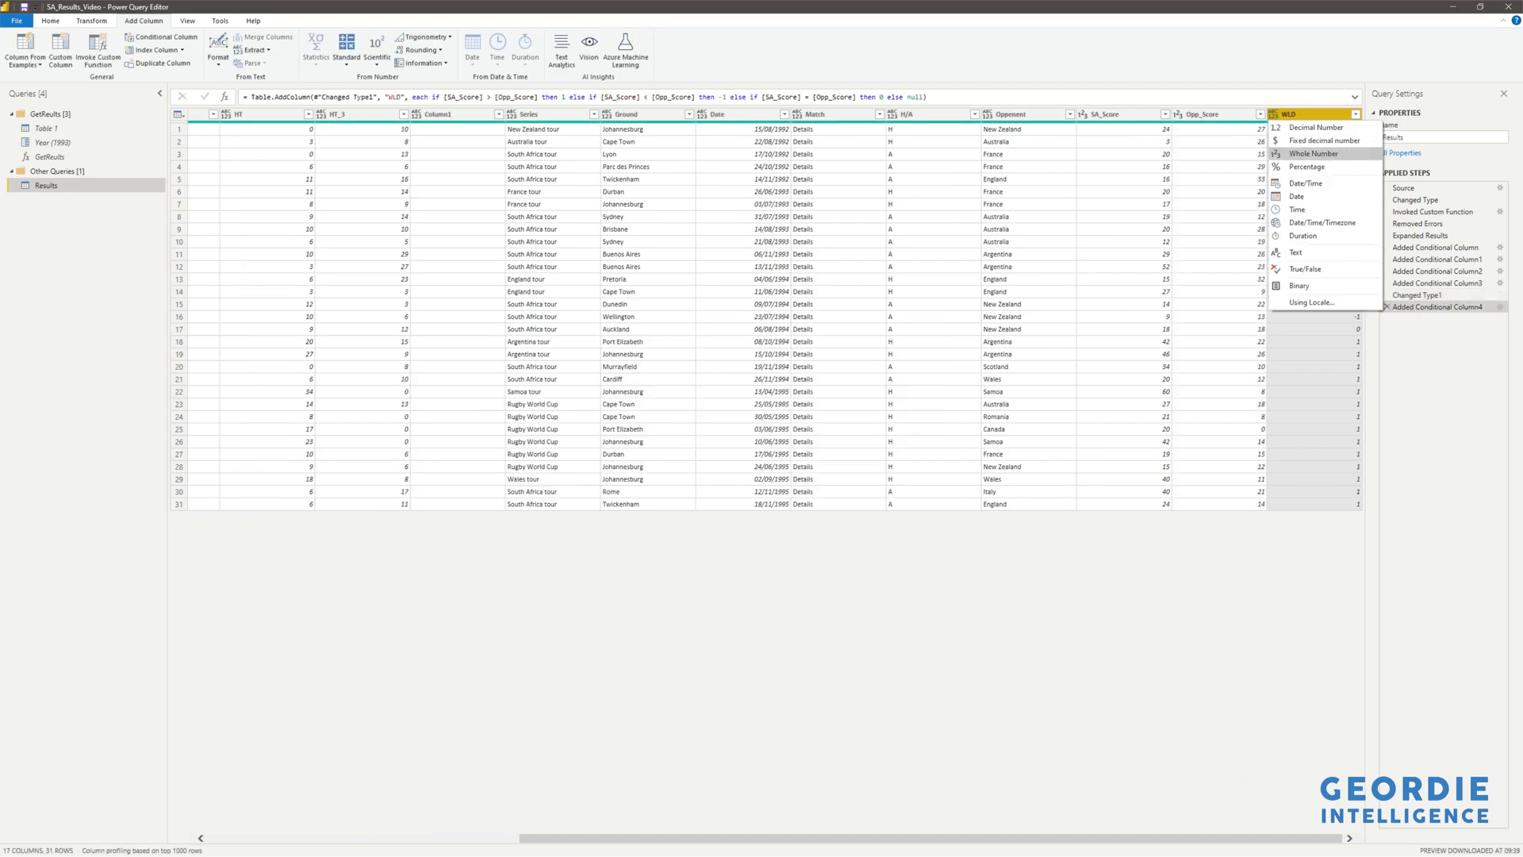
click(1314, 153)
click(988, 114)
click(1009, 252)
click(893, 114)
click(913, 252)
Set the data type of the Date column to Date and of Ground and Series to Text.
click(797, 114)
click(701, 114)
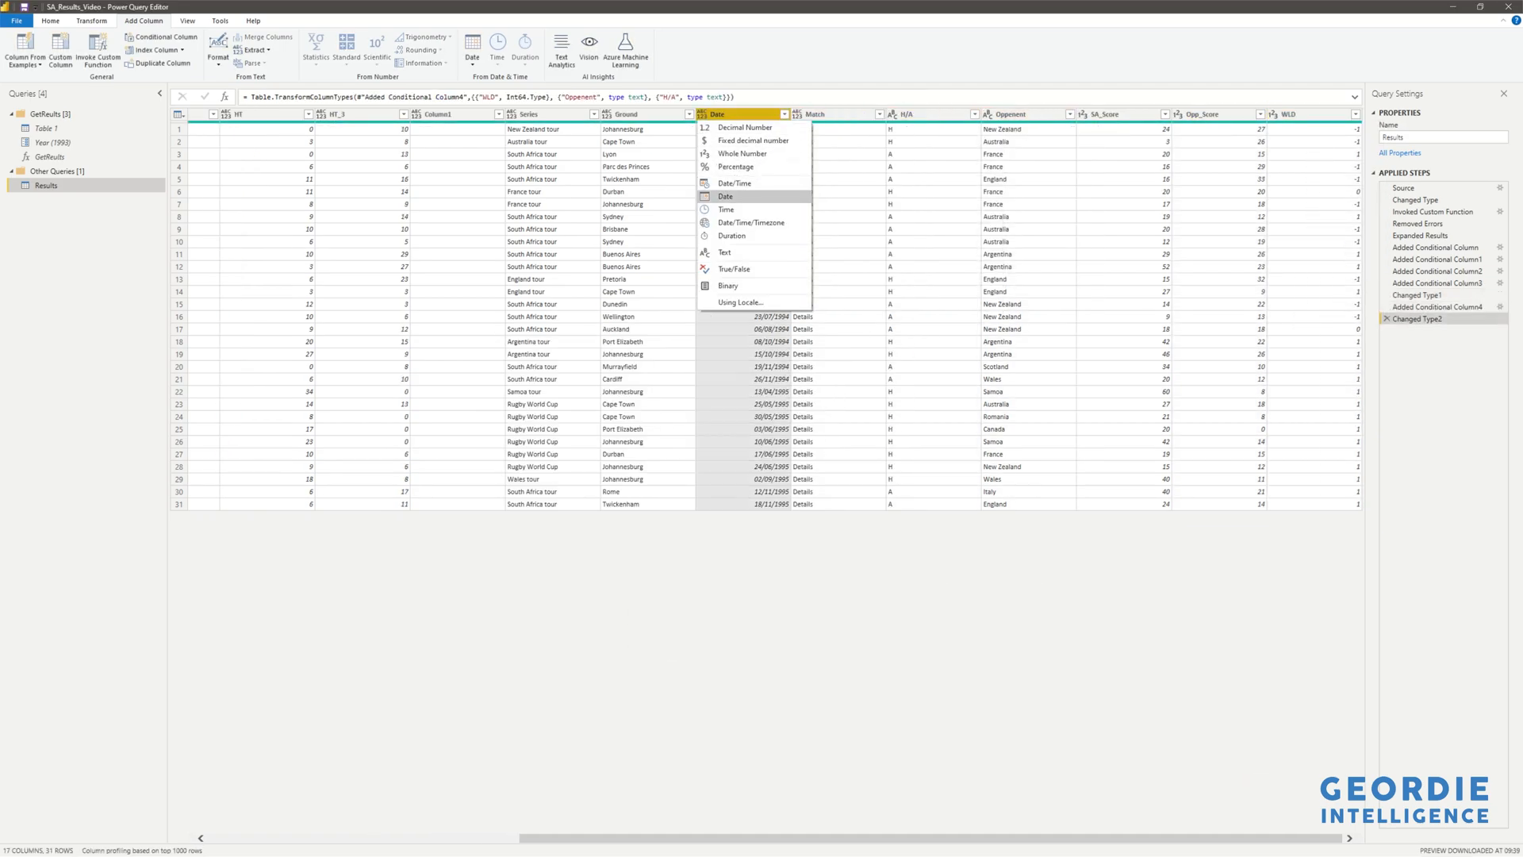
click(725, 196)
click(605, 114)
click(629, 252)
click(511, 115)
click(534, 252)
Remove all columns other than Series, Ground, Date, H/A, Oppenent, SA_Score, Opp_Score and WLD.
ctrl+click(1016, 115)
ctrl+click(1110, 115)
ctrl+click(1205, 114)
ctrl+click(1299, 114)
right_click(1301, 115)
click(1354, 153)
Import the Calendar table from the Data Core workspace of the Power BI dataflows as a new query.
click(91, 21)
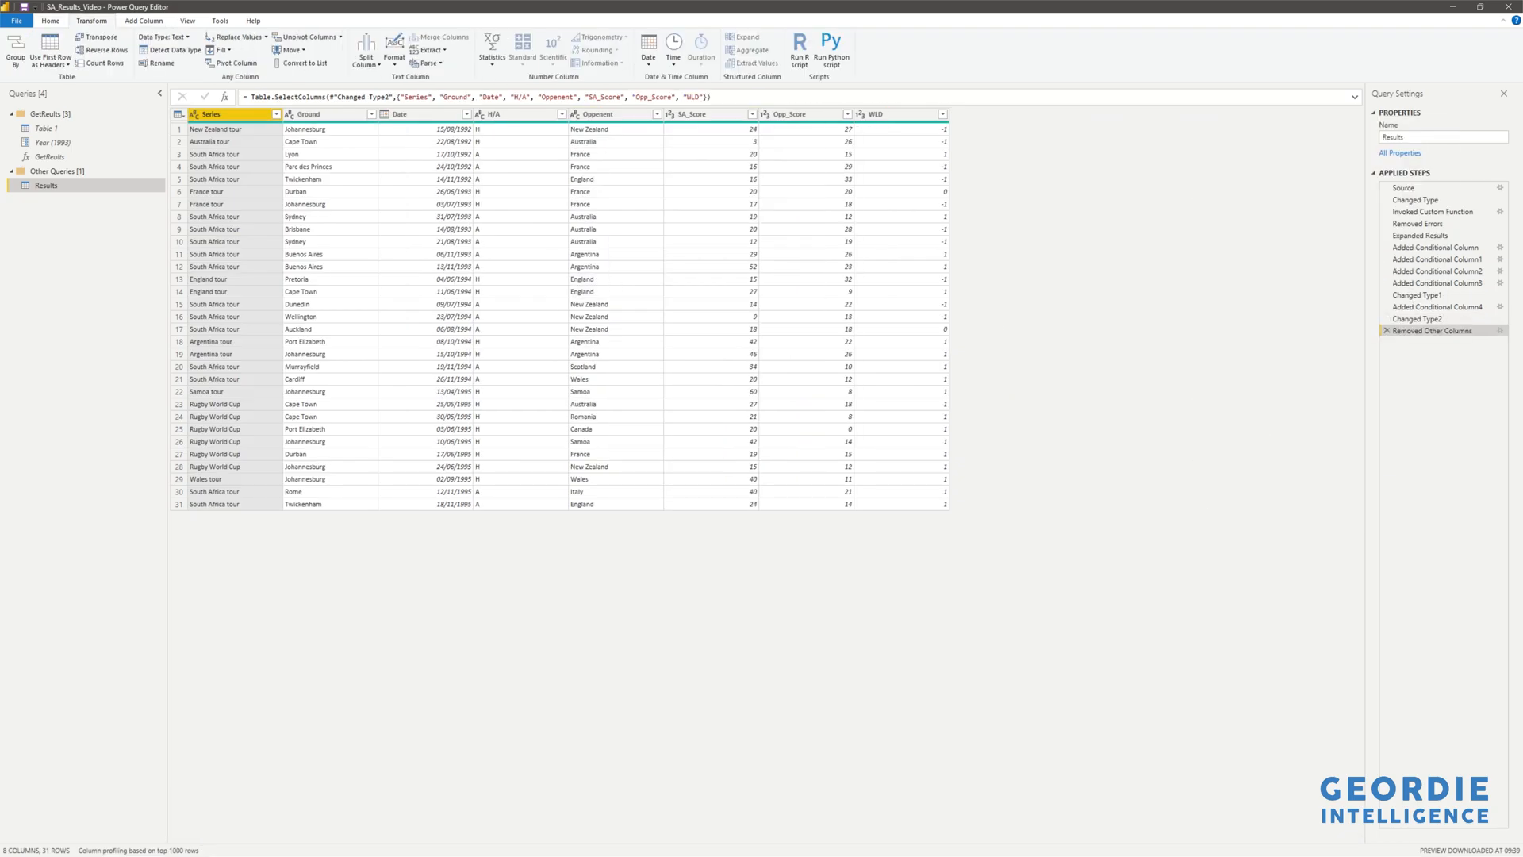
click(50, 21)
click(80, 51)
click(118, 225)
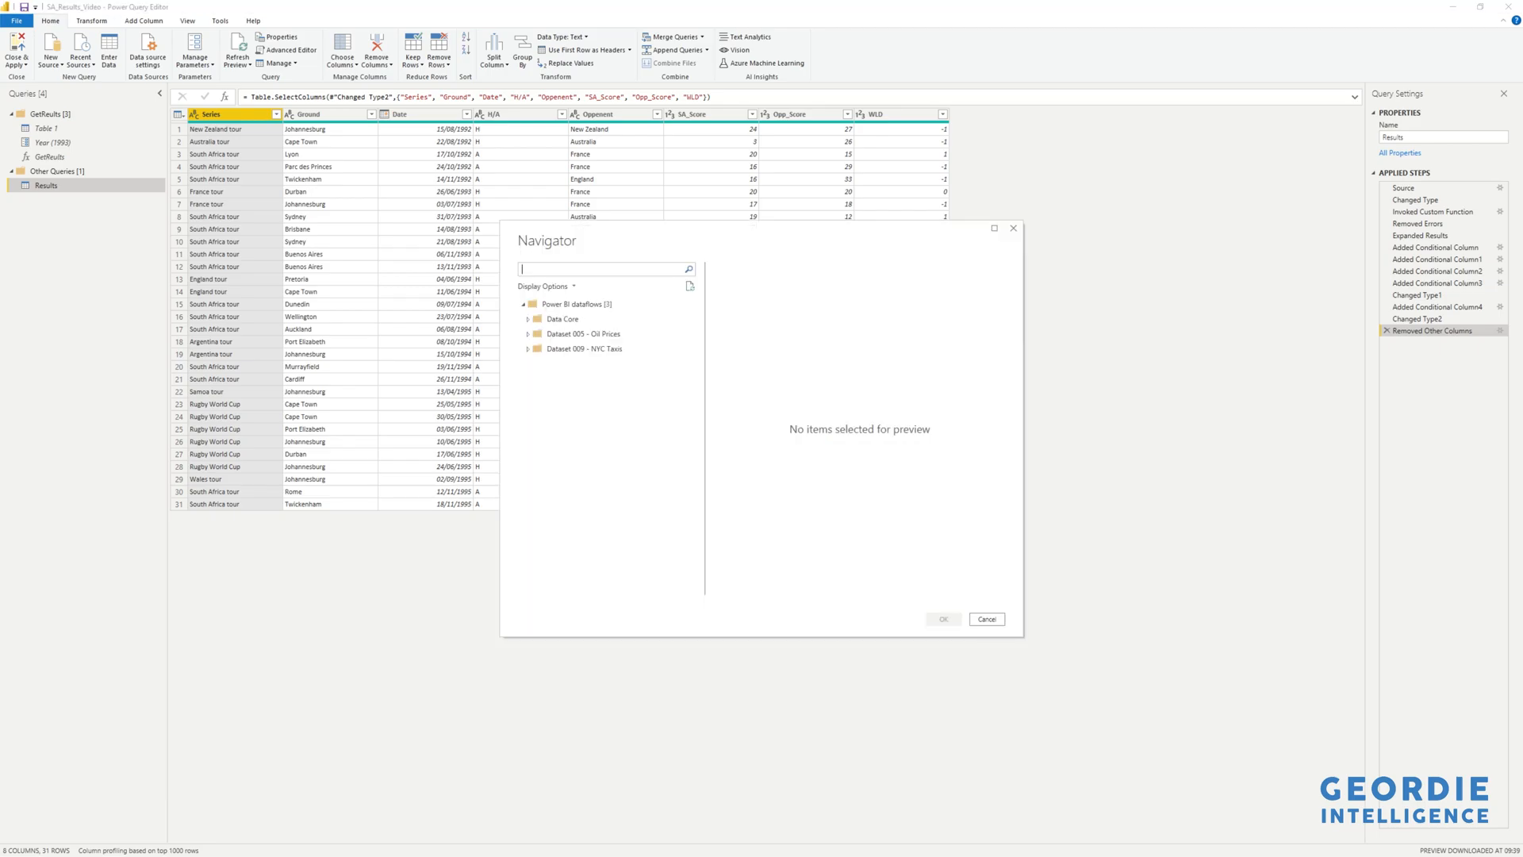
click(528, 319)
click(533, 334)
click(577, 349)
click(548, 349)
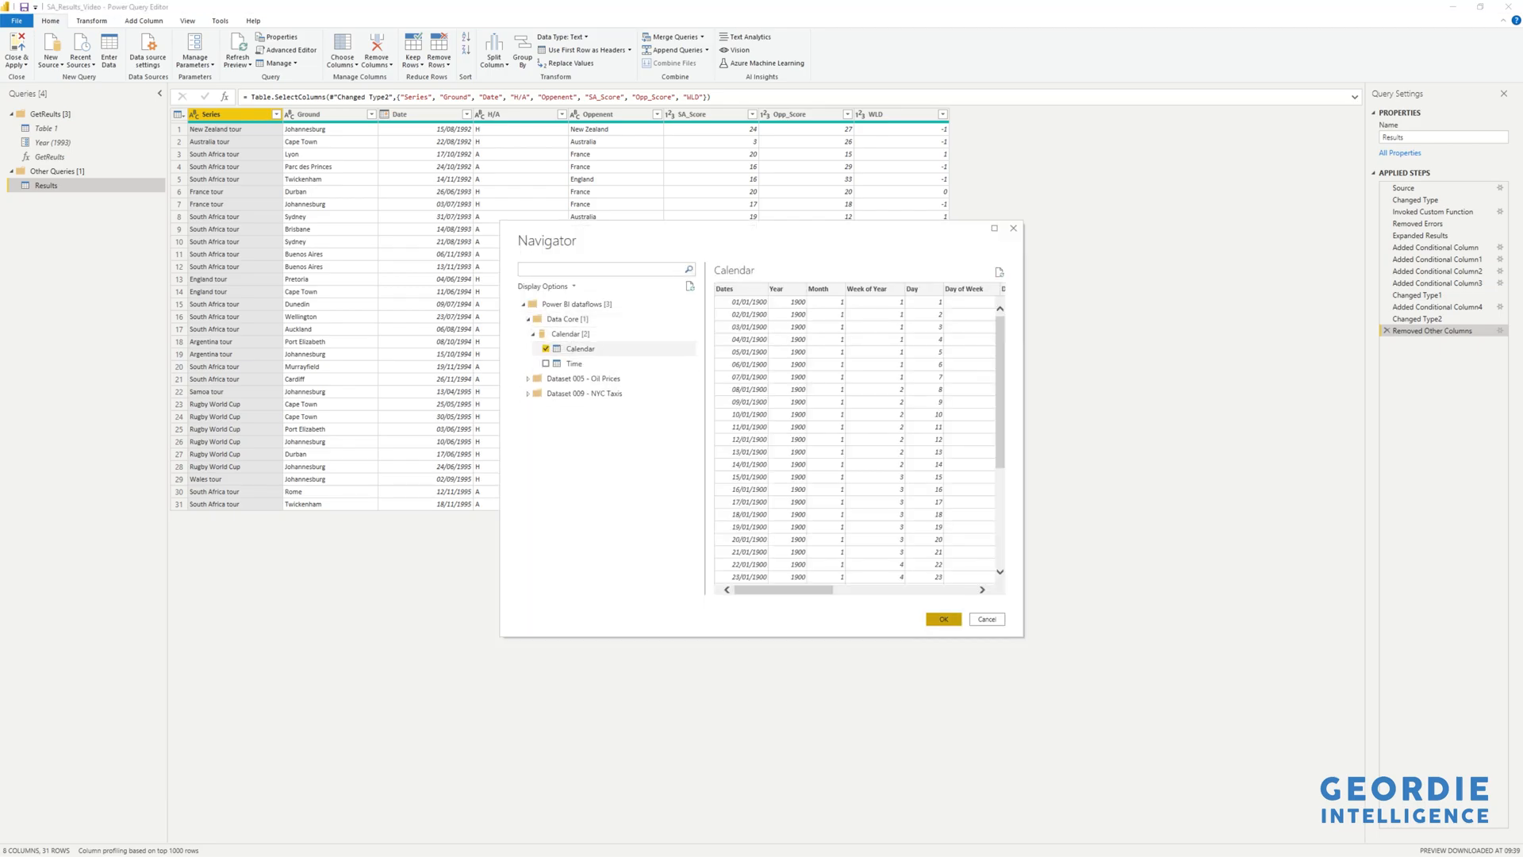
click(943, 620)
Filter the Calendar query to rows whose Year is between 1992 and 1995.
click(372, 114)
mouse_move(216, 203)
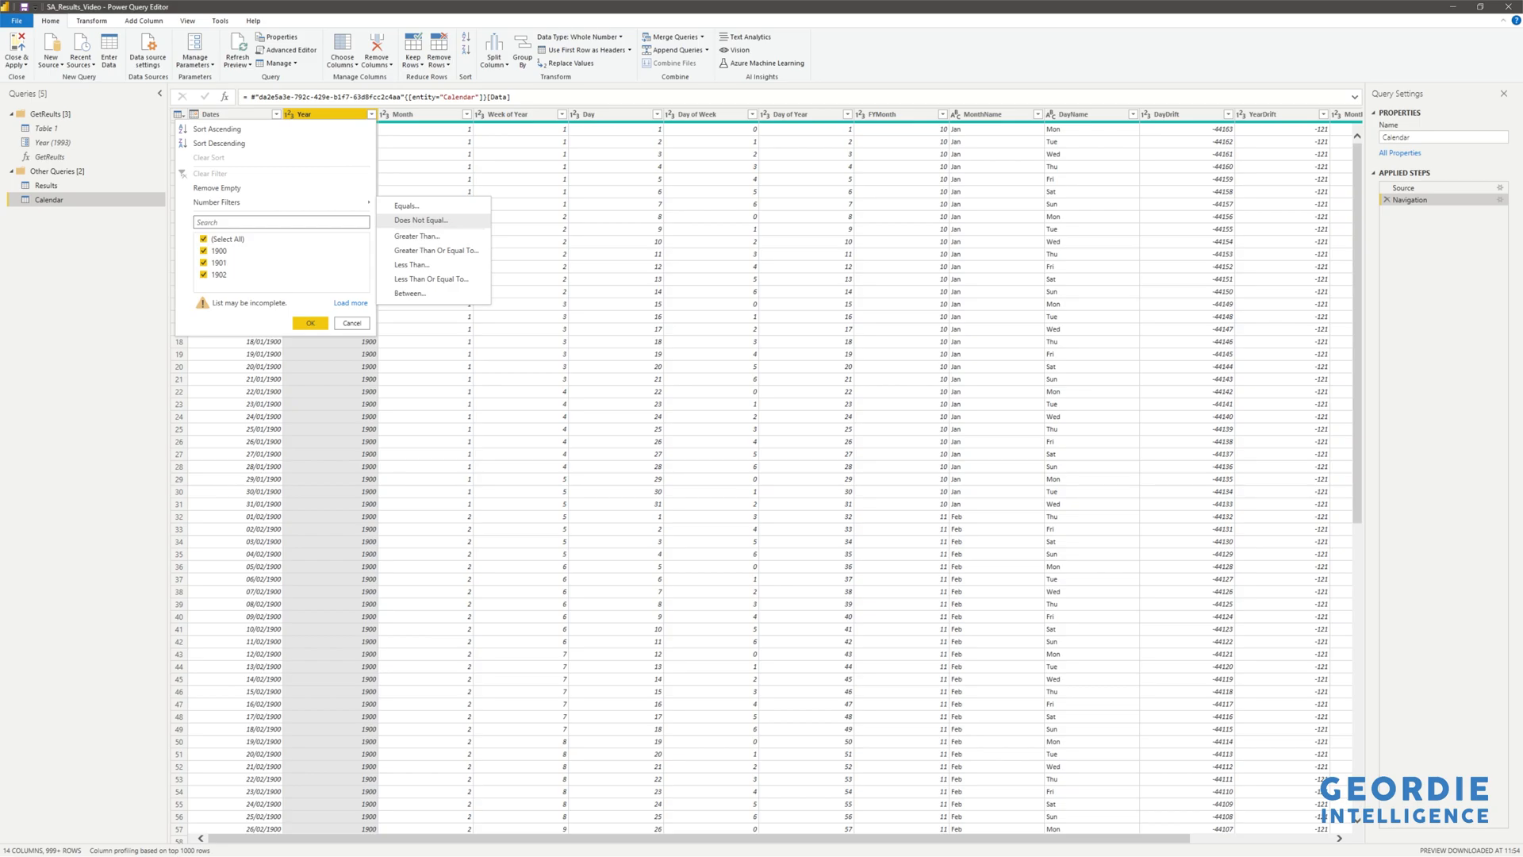
click(410, 293)
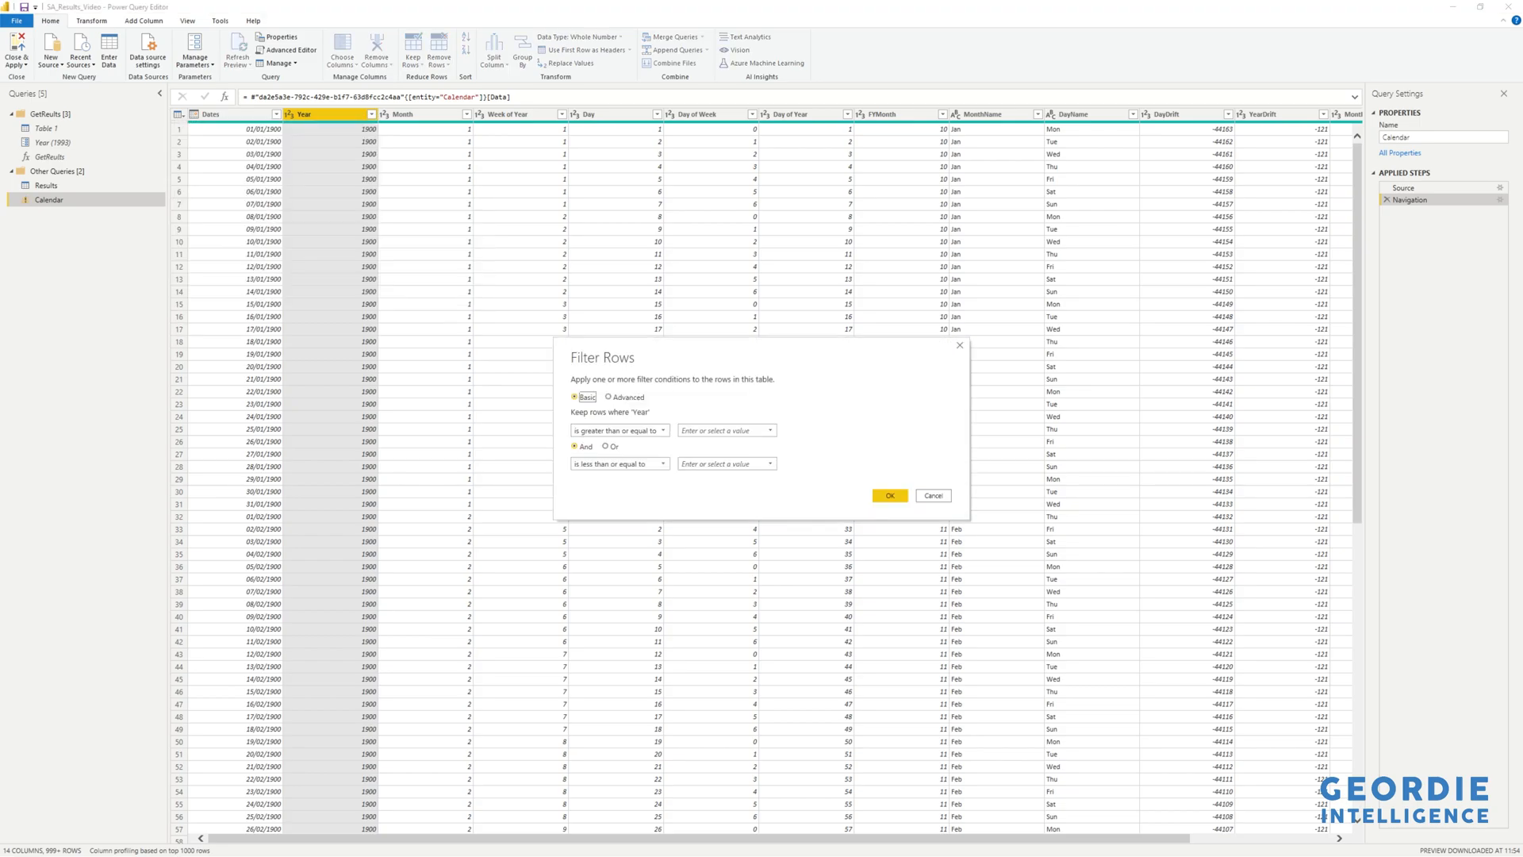
text(1992)
key(Tab)
key(Tab)
key(Tab)
text(1995)
key(Return)
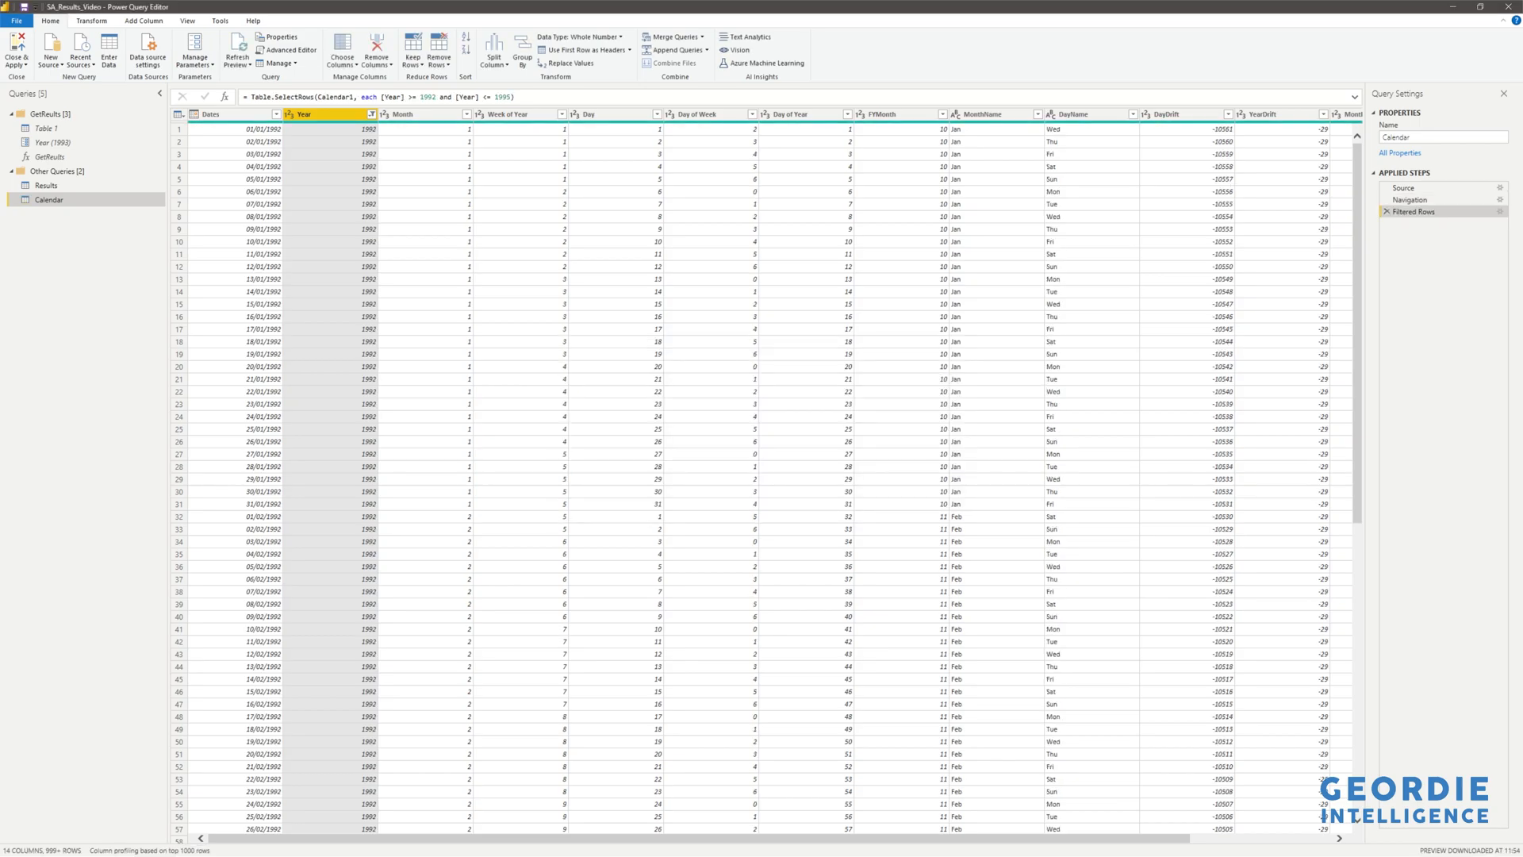
Apply the query changes to the Power BI model and display the Results table in the data view.
click(17, 44)
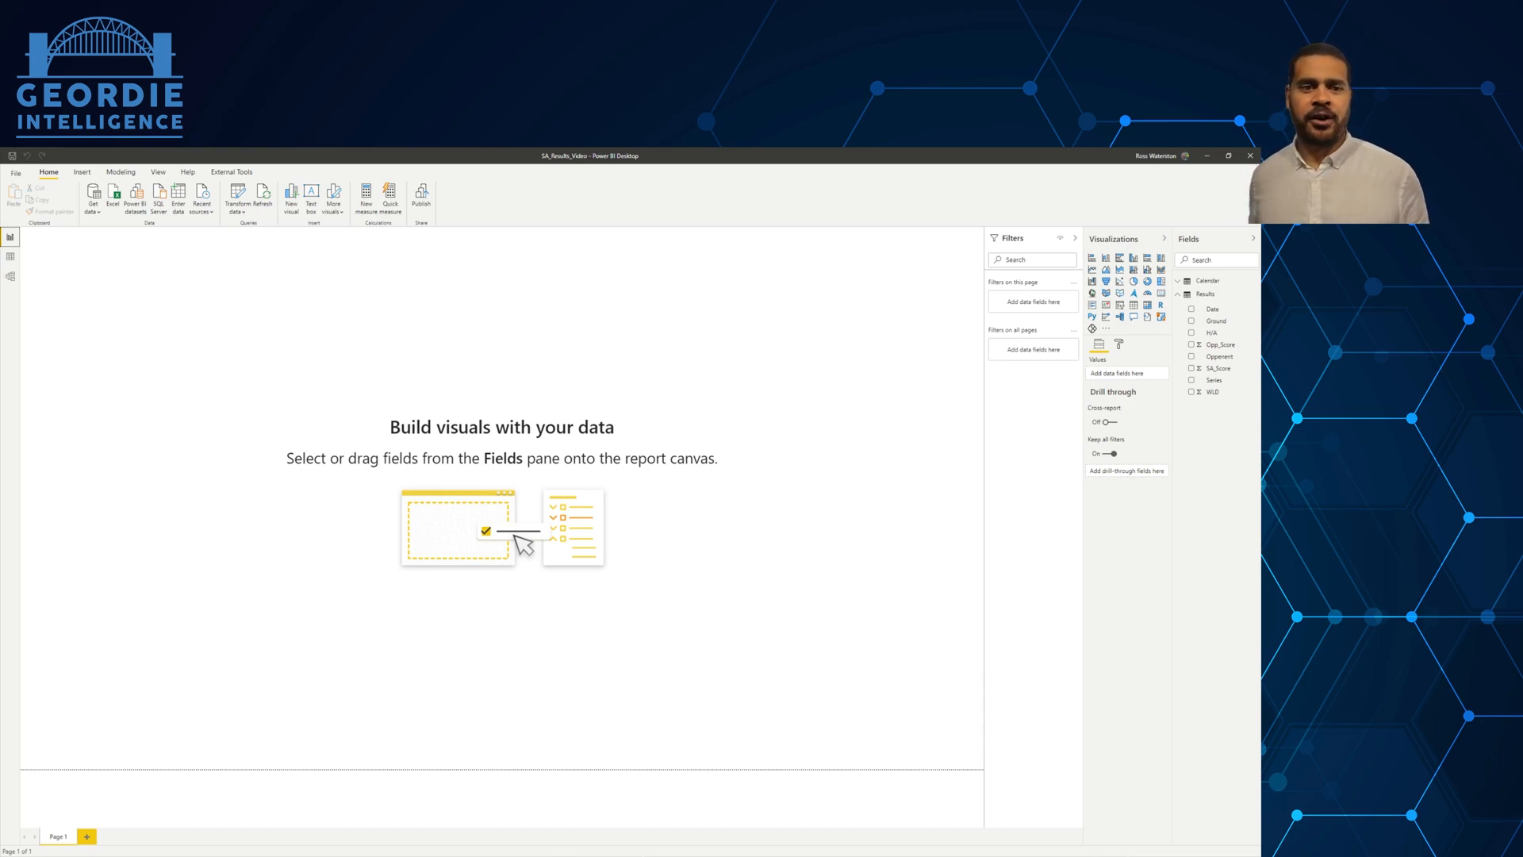
click(10, 256)
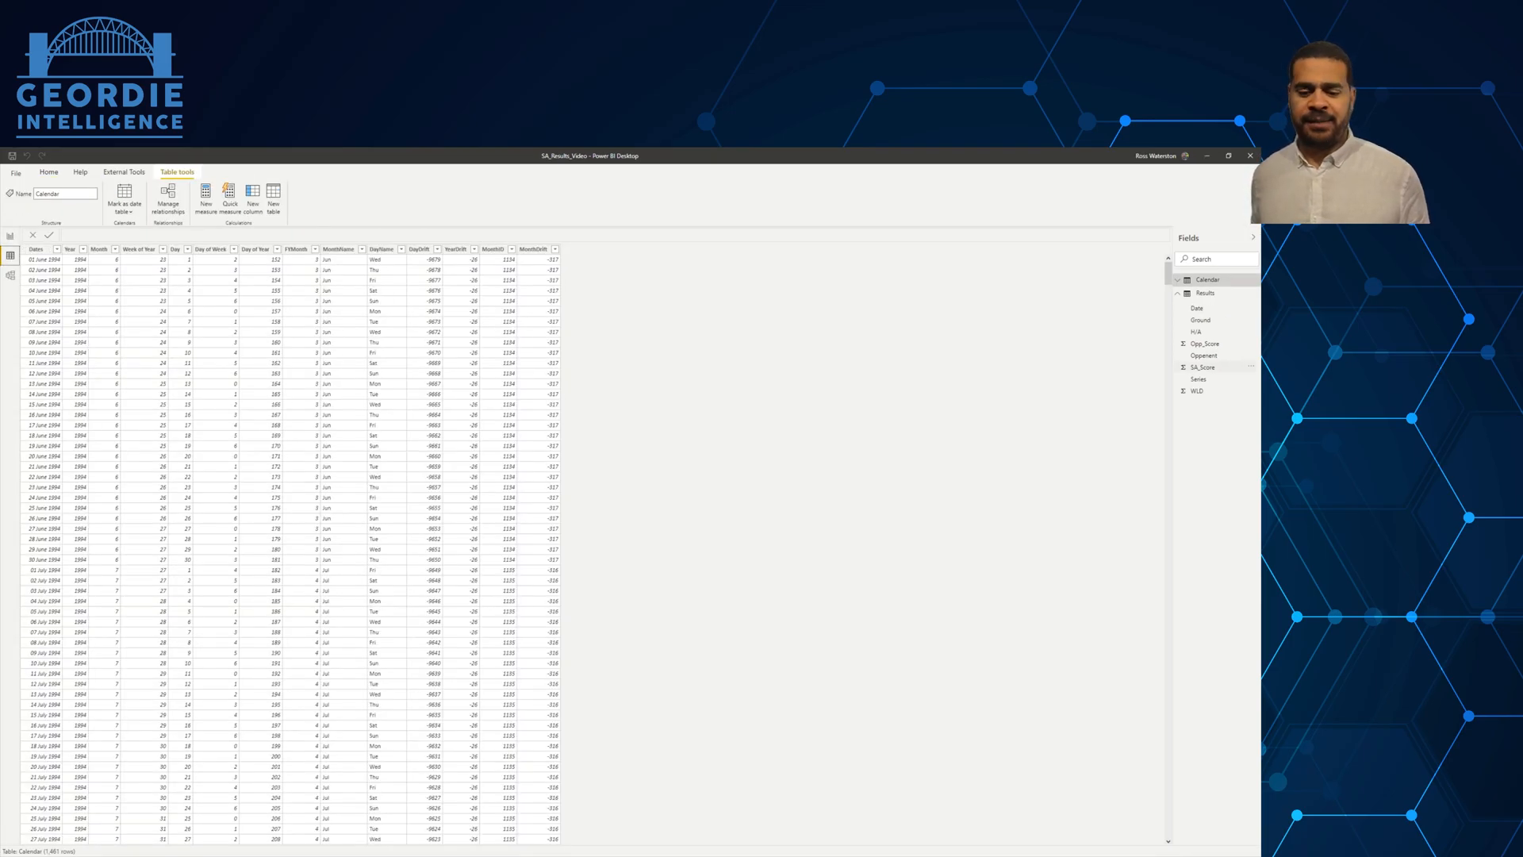
click(1205, 294)
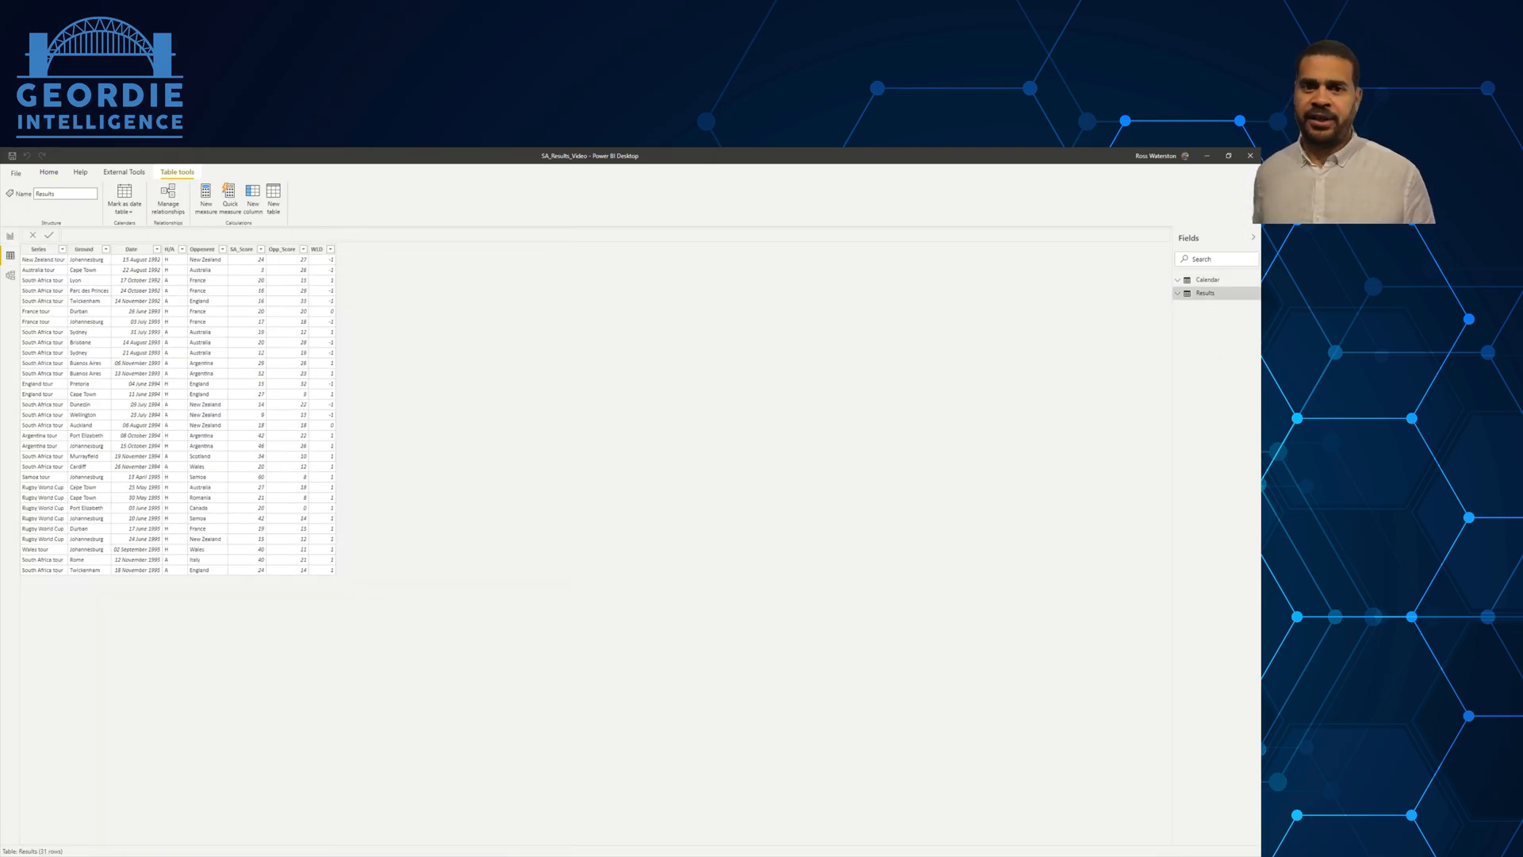